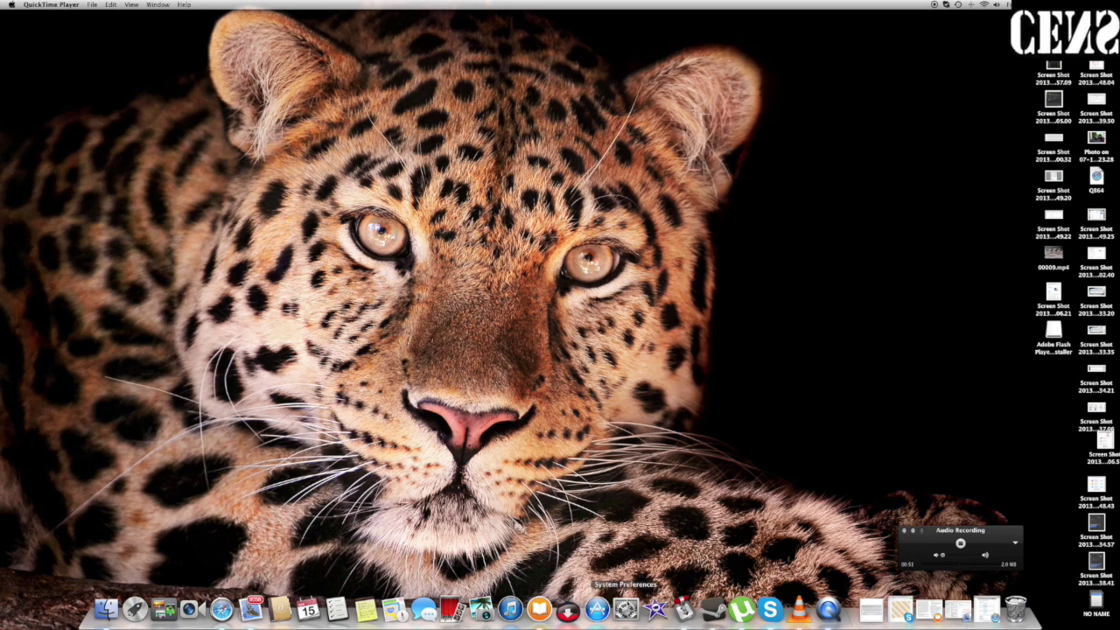
Open System Preferences and look through the Mouse and Bluetooth panes, returning to Show All
click(626, 607)
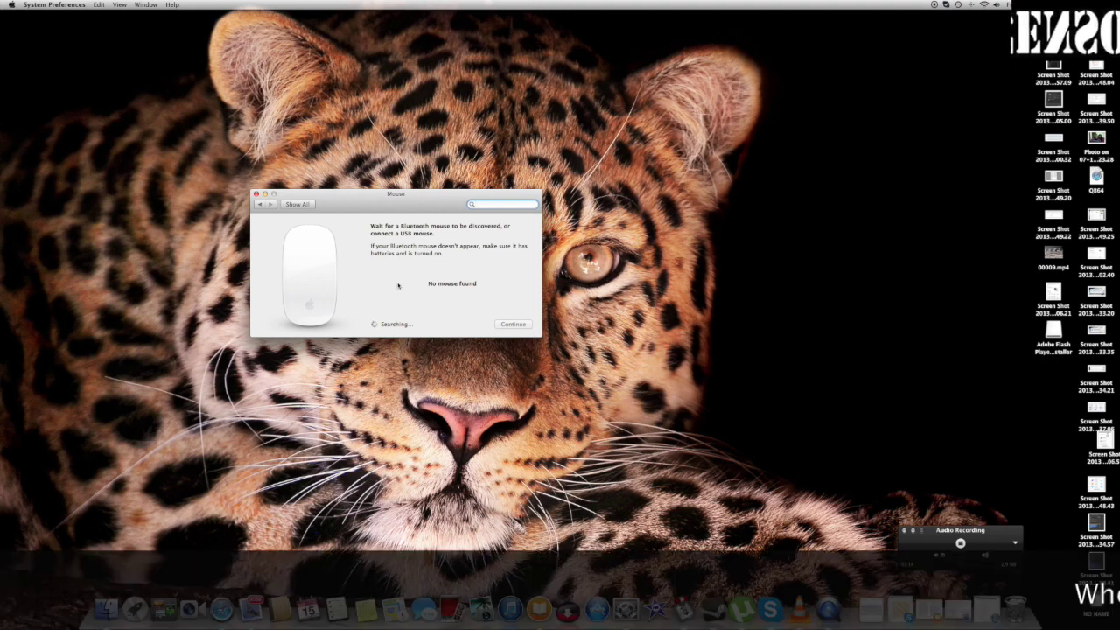
click(260, 204)
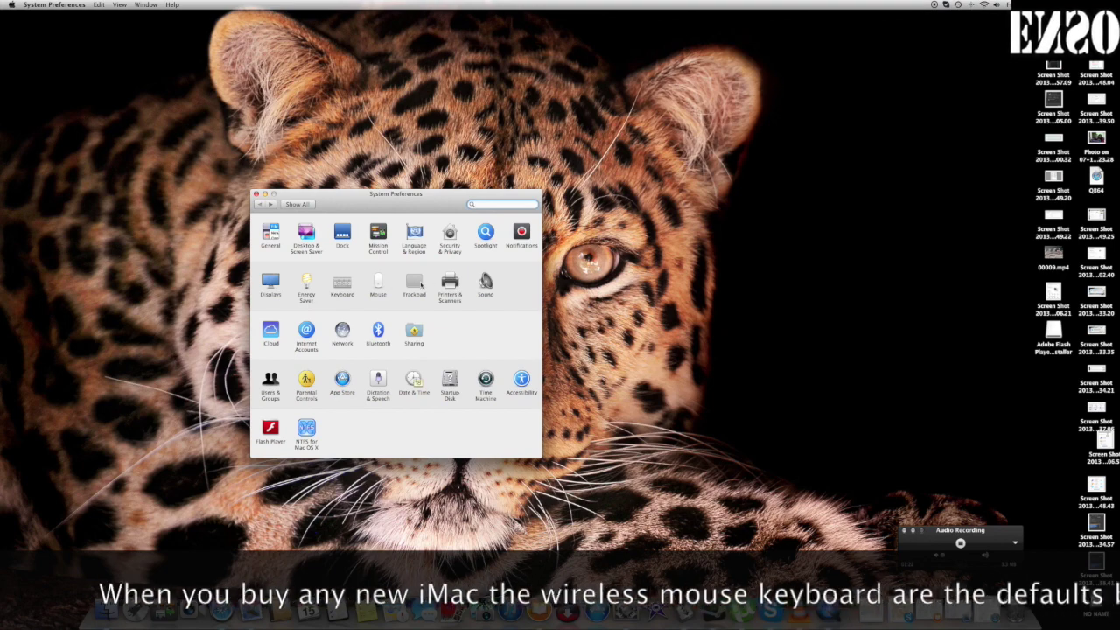
click(378, 329)
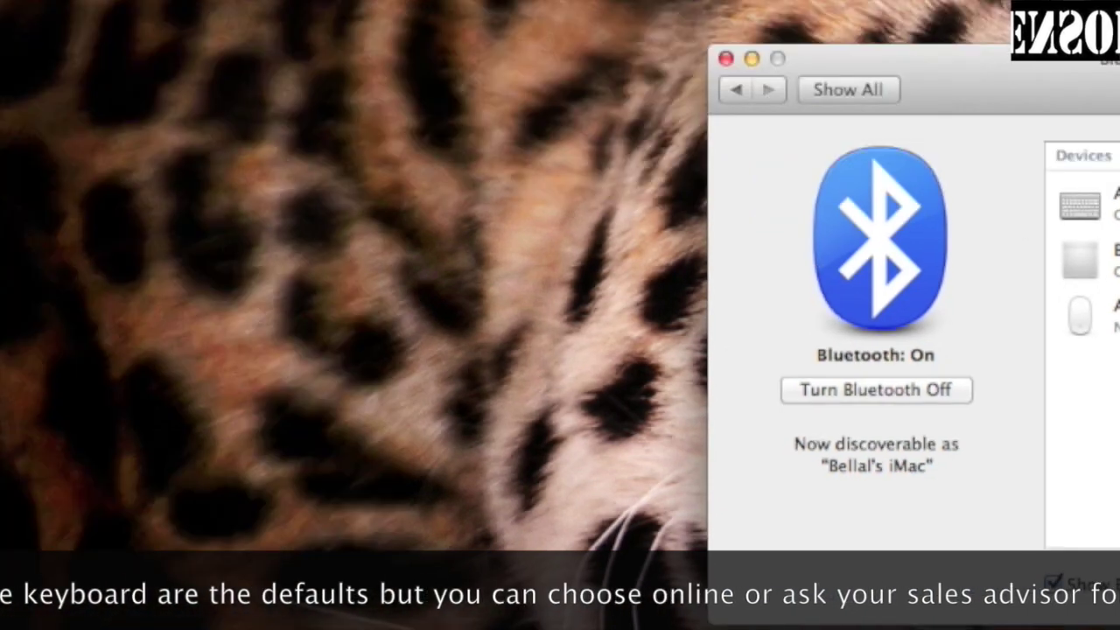
click(736, 90)
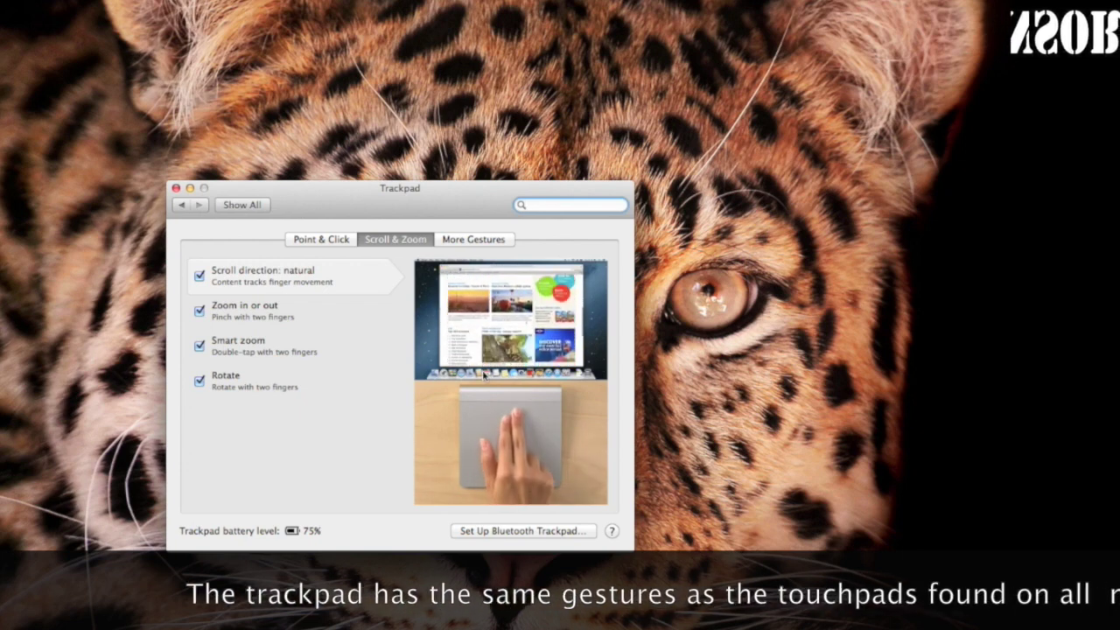
Turn natural scroll direction off and back on, then show the More Gestures options
click(199, 277)
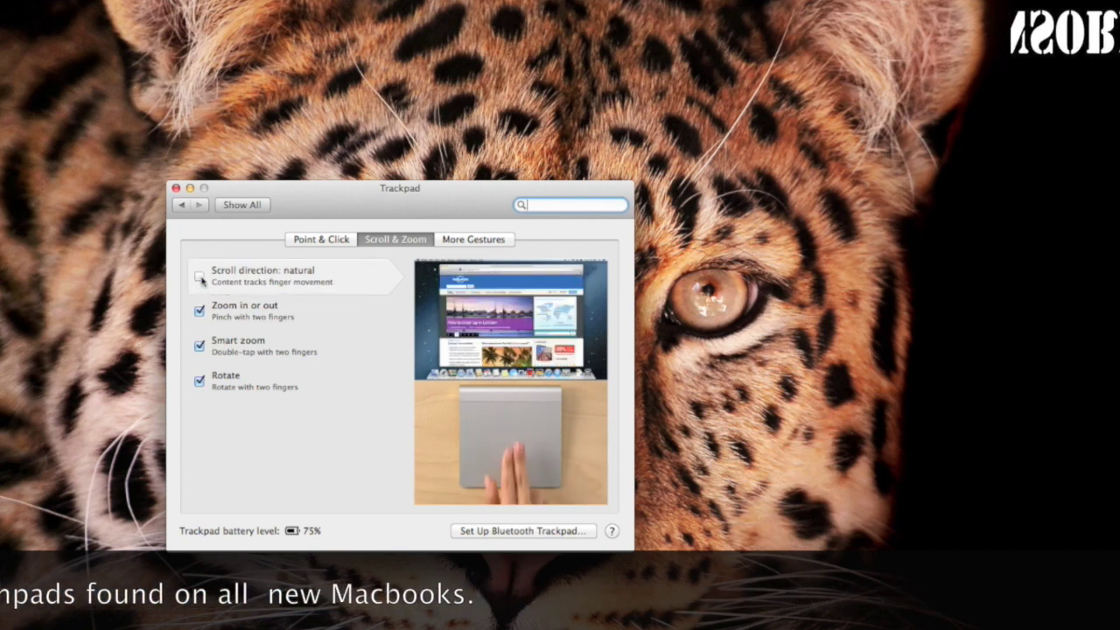
click(200, 276)
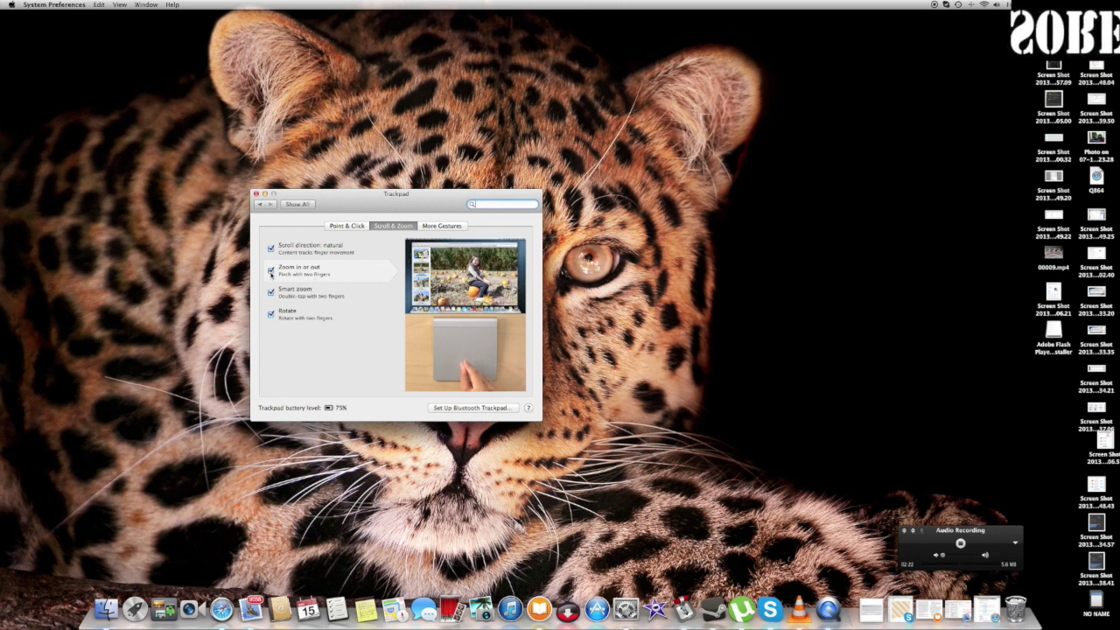
click(439, 226)
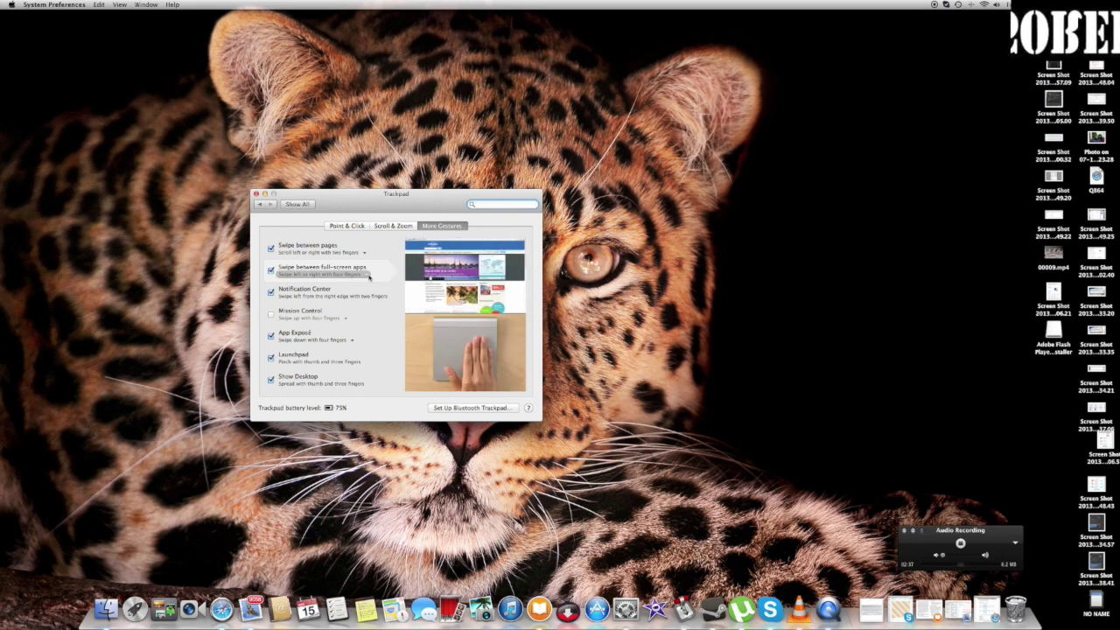
Keep the four-finger swipe between full-screen apps and return to Show All
click(368, 276)
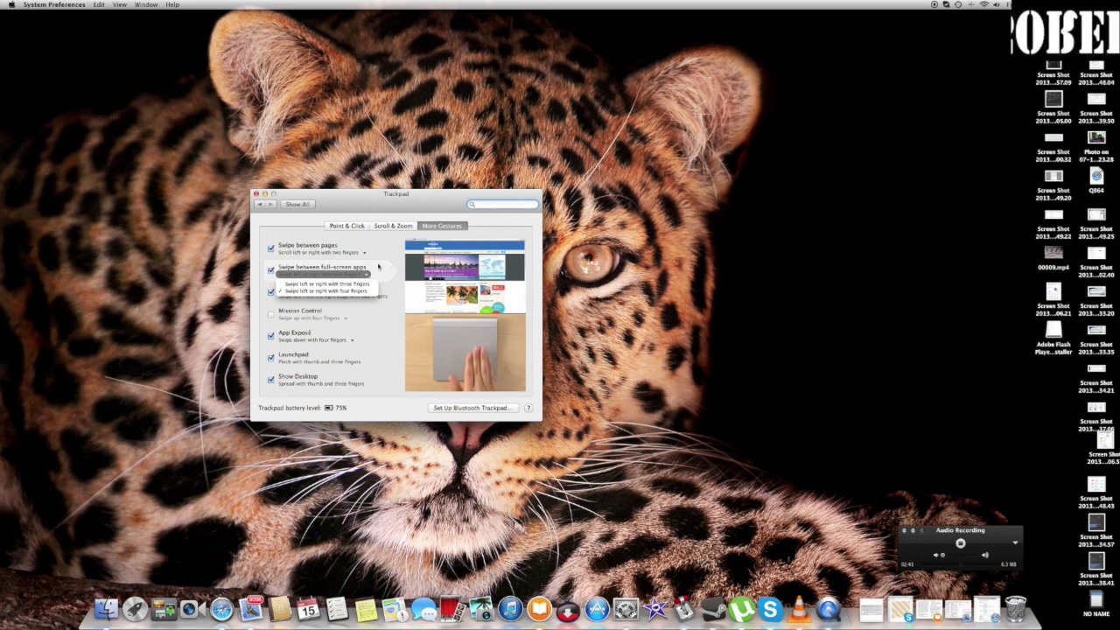
click(380, 258)
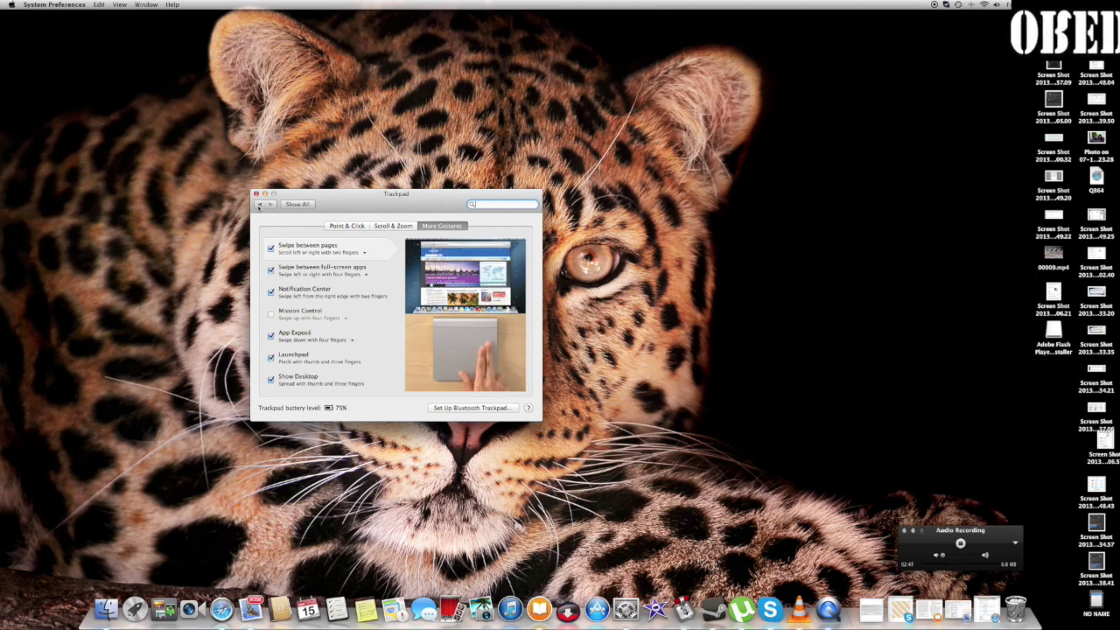
click(259, 205)
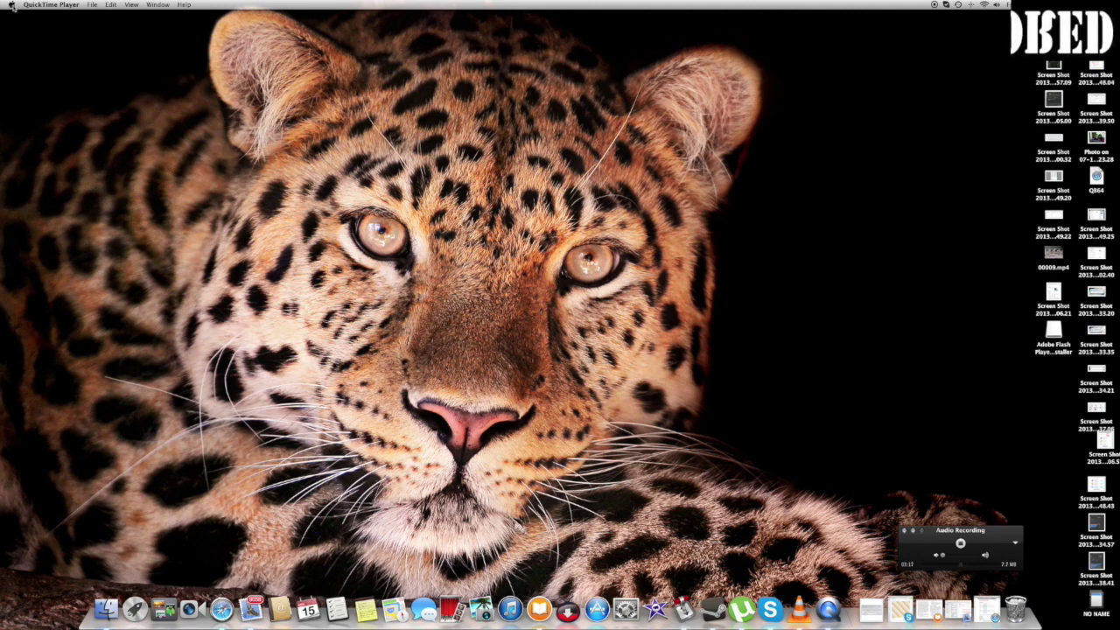
Open About This Mac from the Apple menu
click(11, 5)
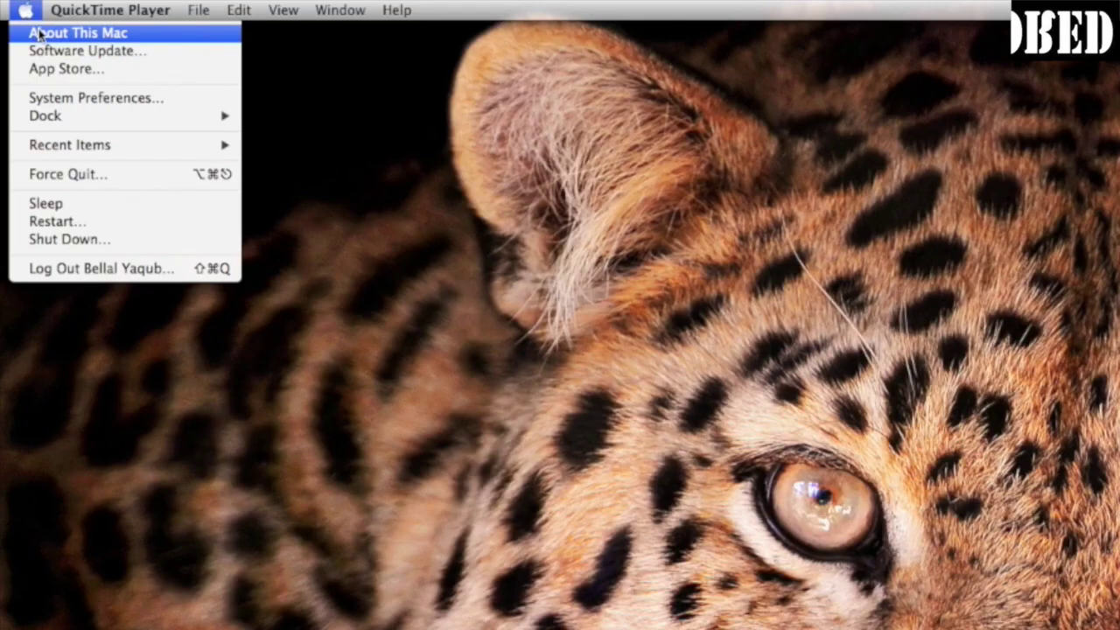
click(39, 35)
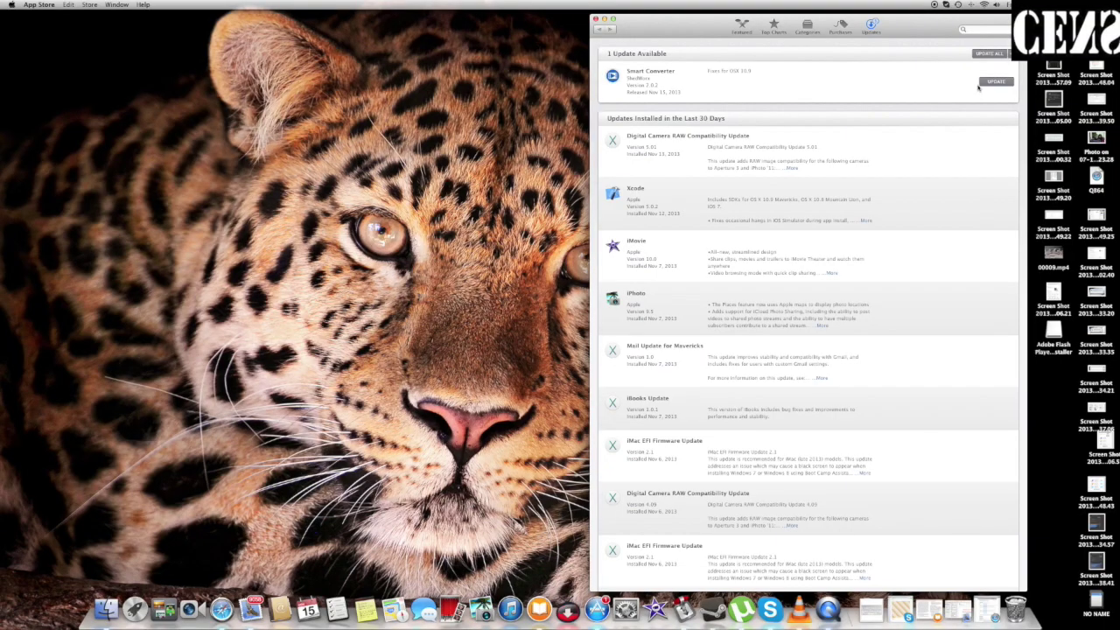
Update Smart Converter, then browse Purchases, Categories, Top Charts and Featured
click(994, 88)
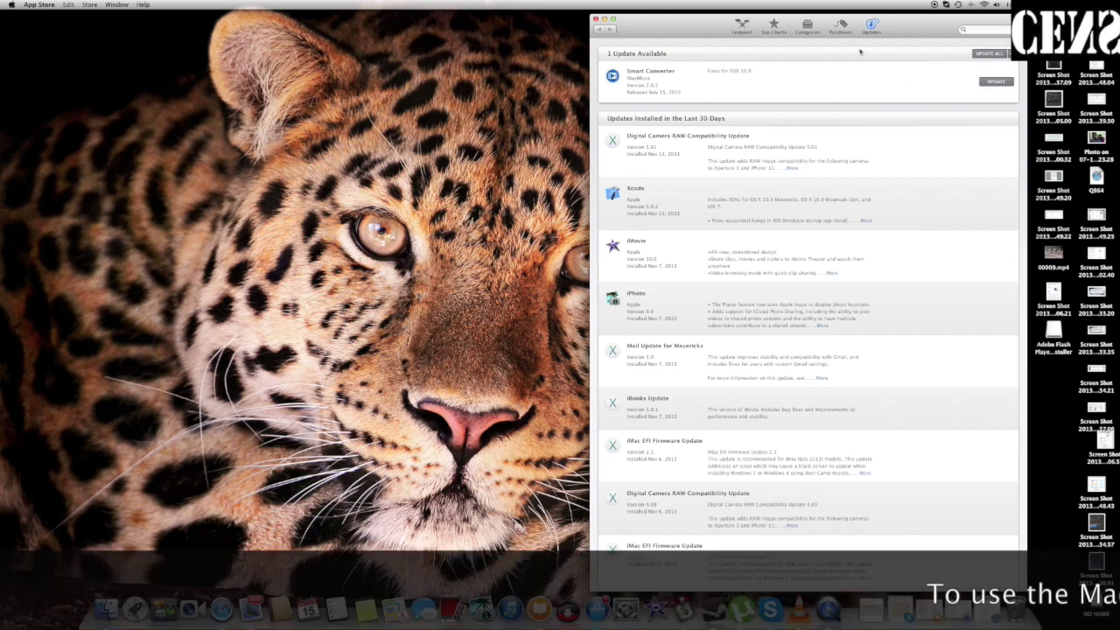
click(840, 26)
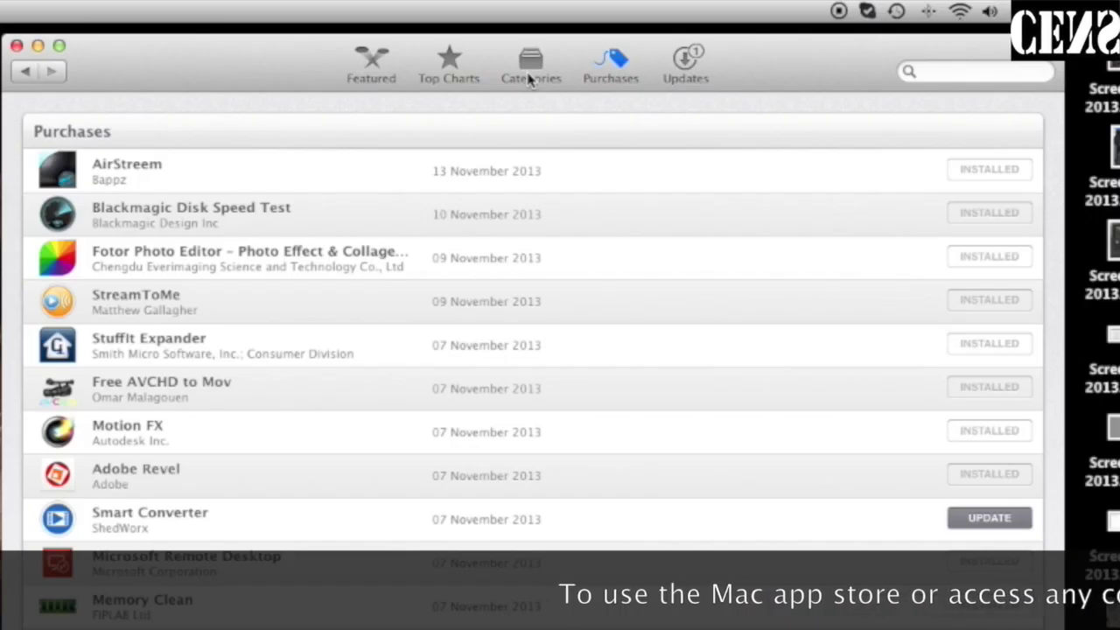
click(529, 75)
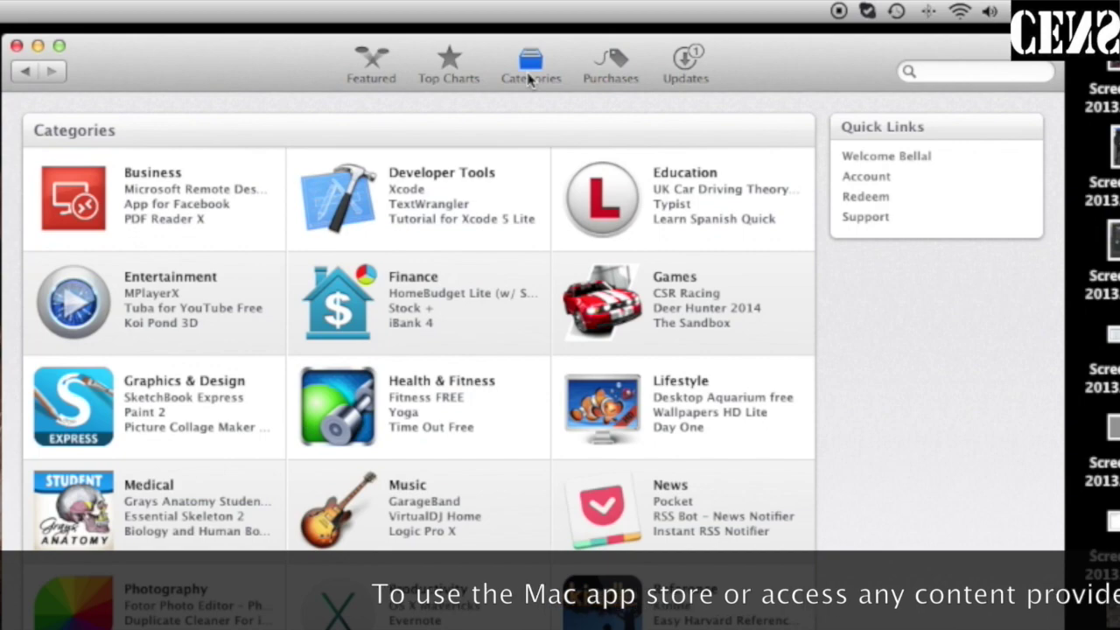
click(452, 70)
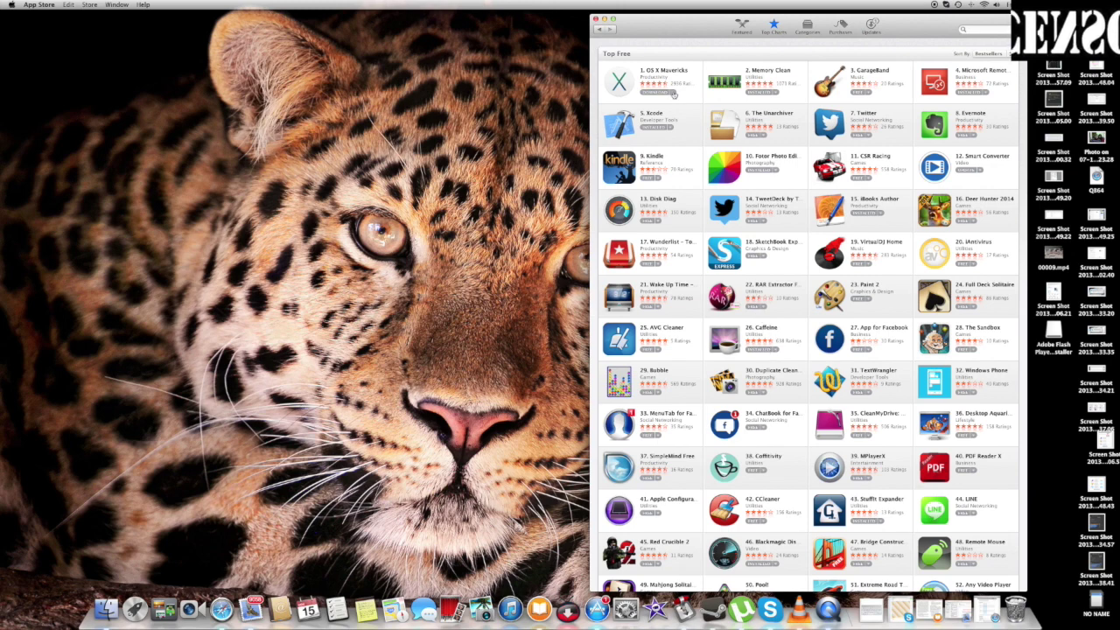
click(743, 30)
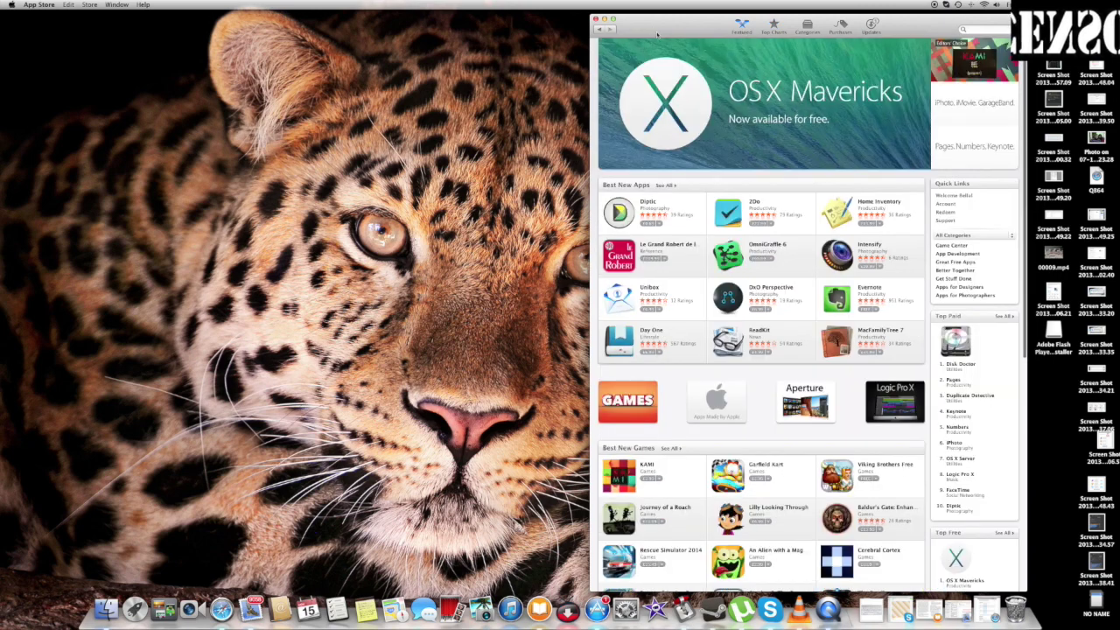
scroll(688, 164, down, 5)
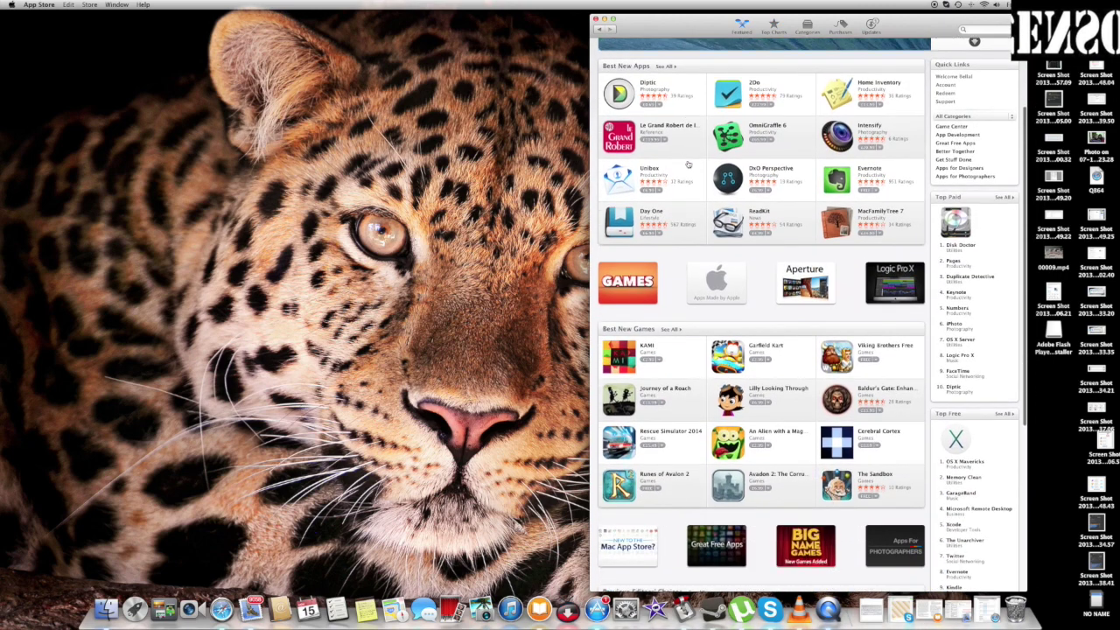
scroll(689, 164, up, 5)
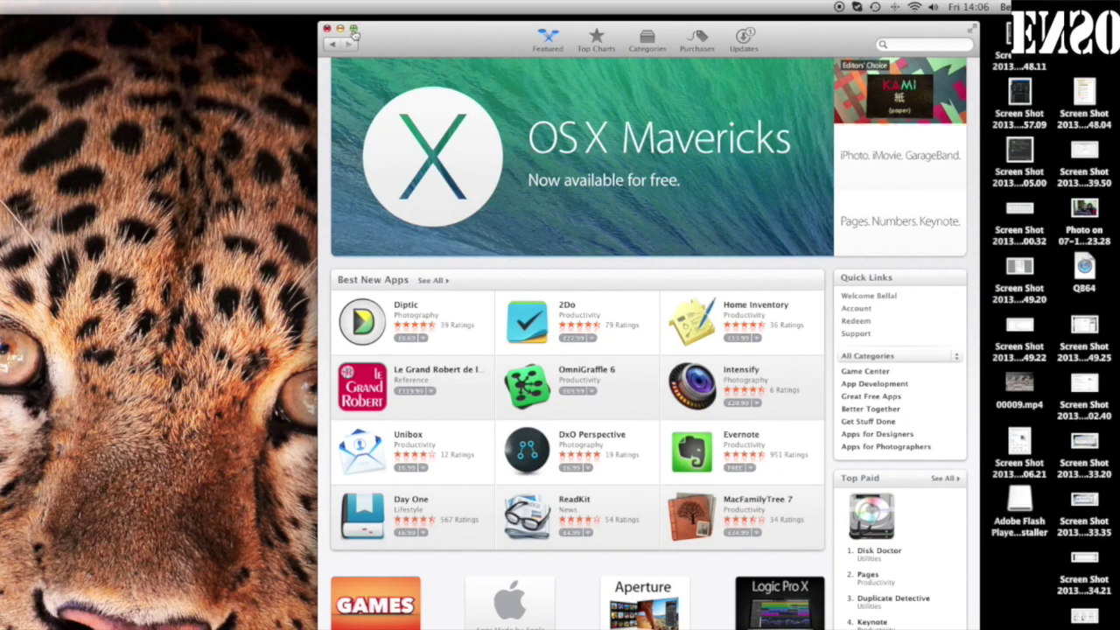
Zoom the App Store window, move it left, resize it, then close the store
click(353, 30)
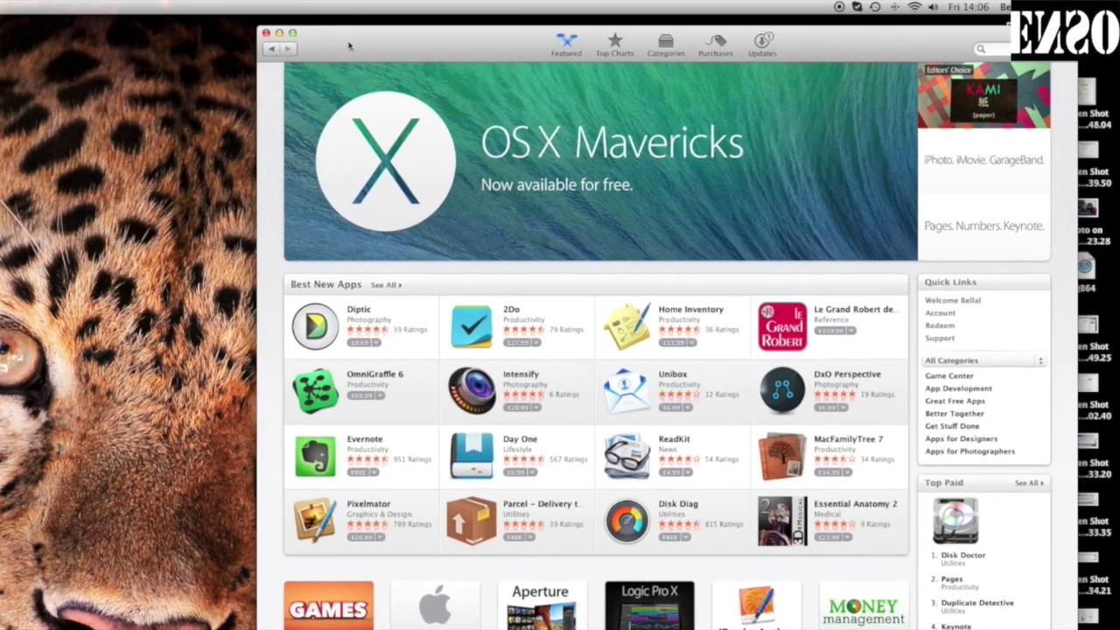
drag(404, 30, 221, 66)
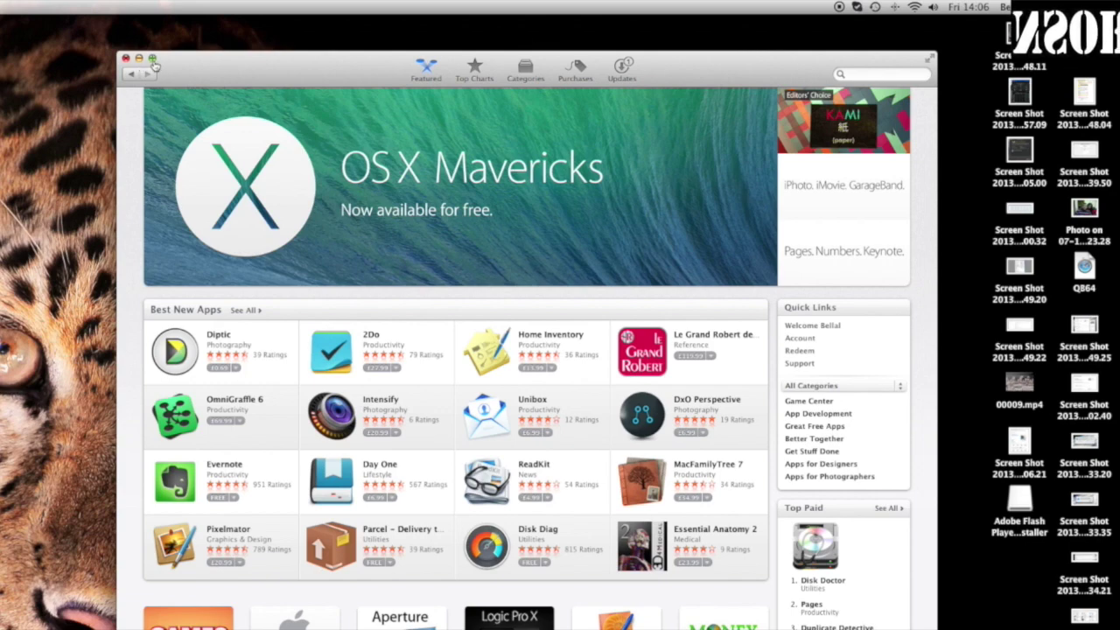
click(153, 59)
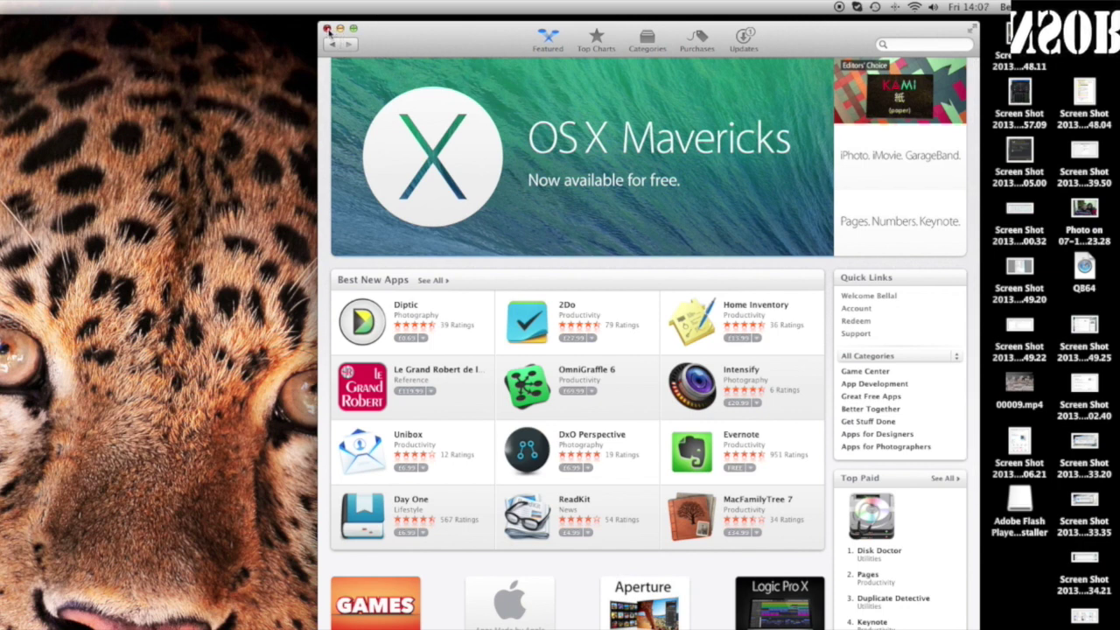
click(326, 29)
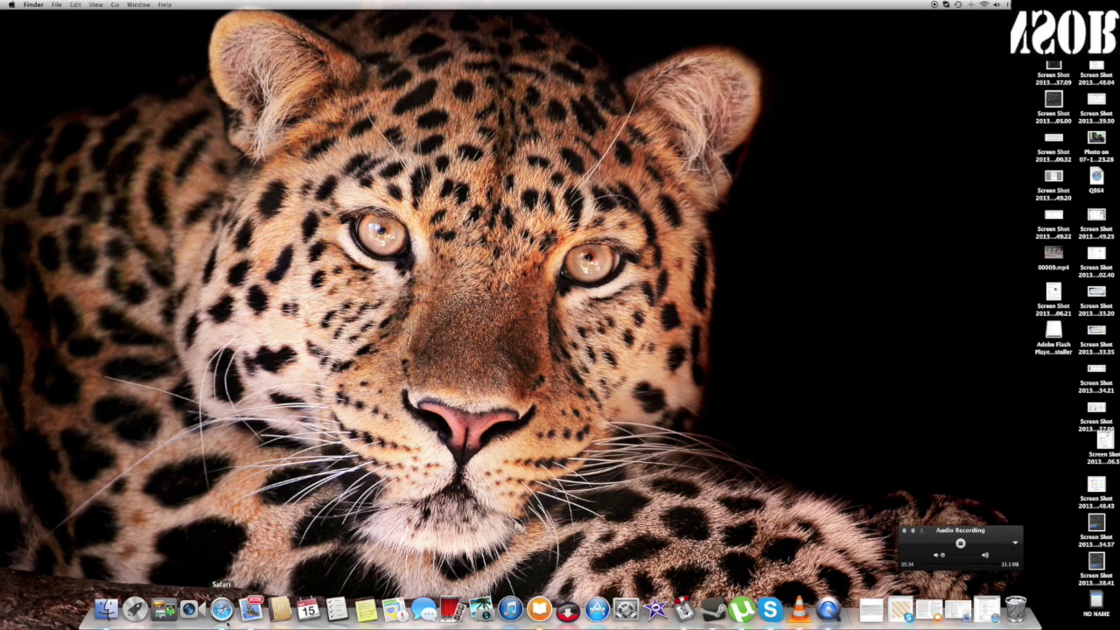
Open the iMac memory page in Safari, toggle zoom and full screen, then minimise it
click(221, 609)
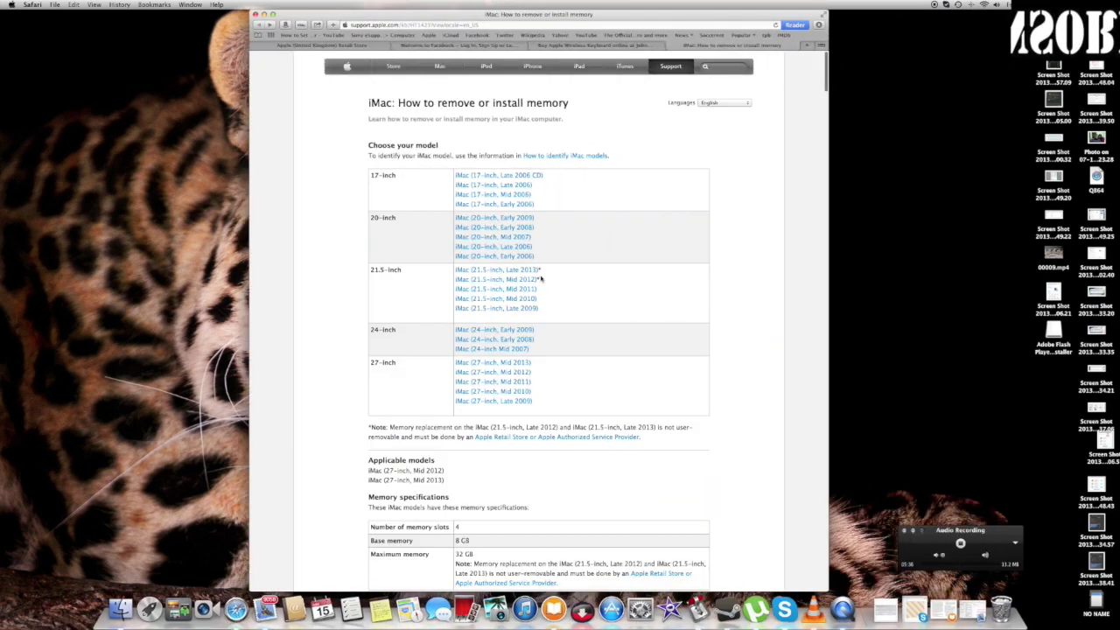
click(273, 16)
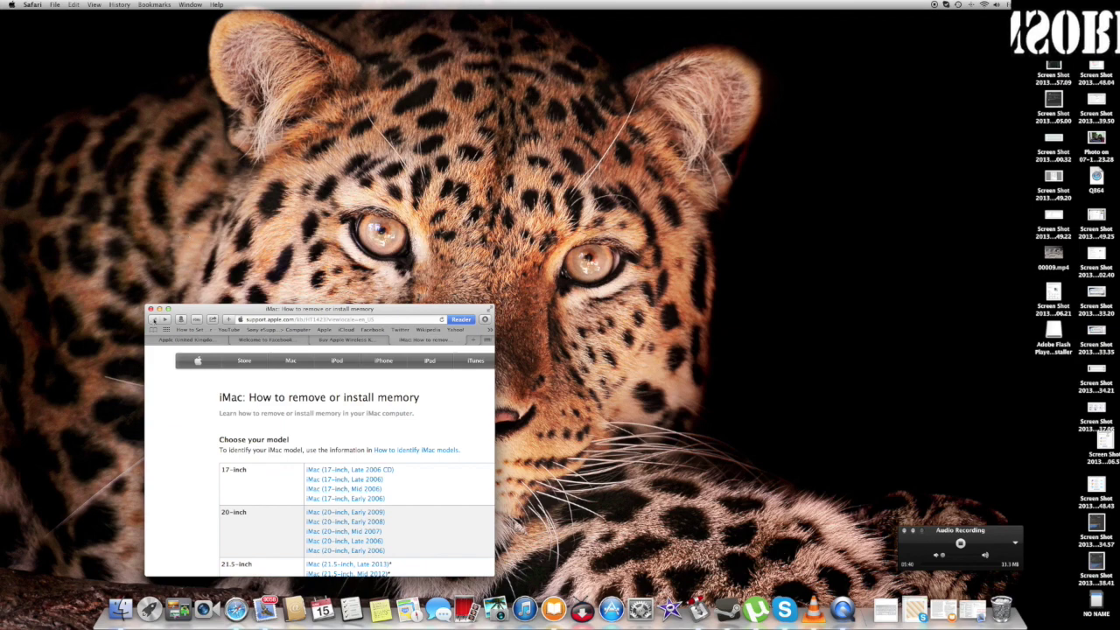
click(168, 309)
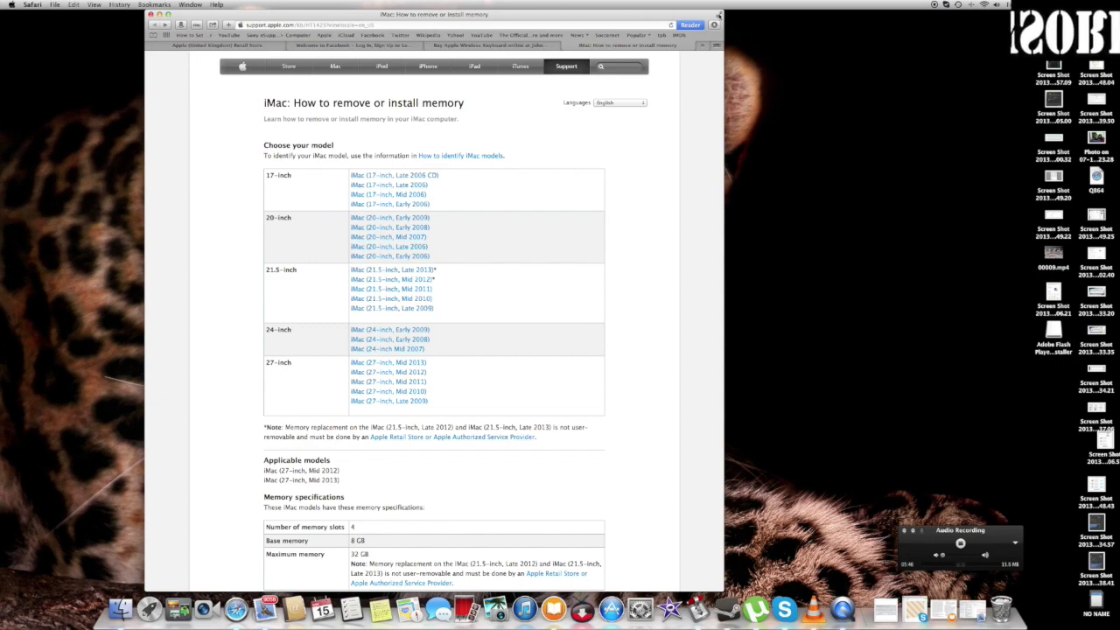
click(718, 15)
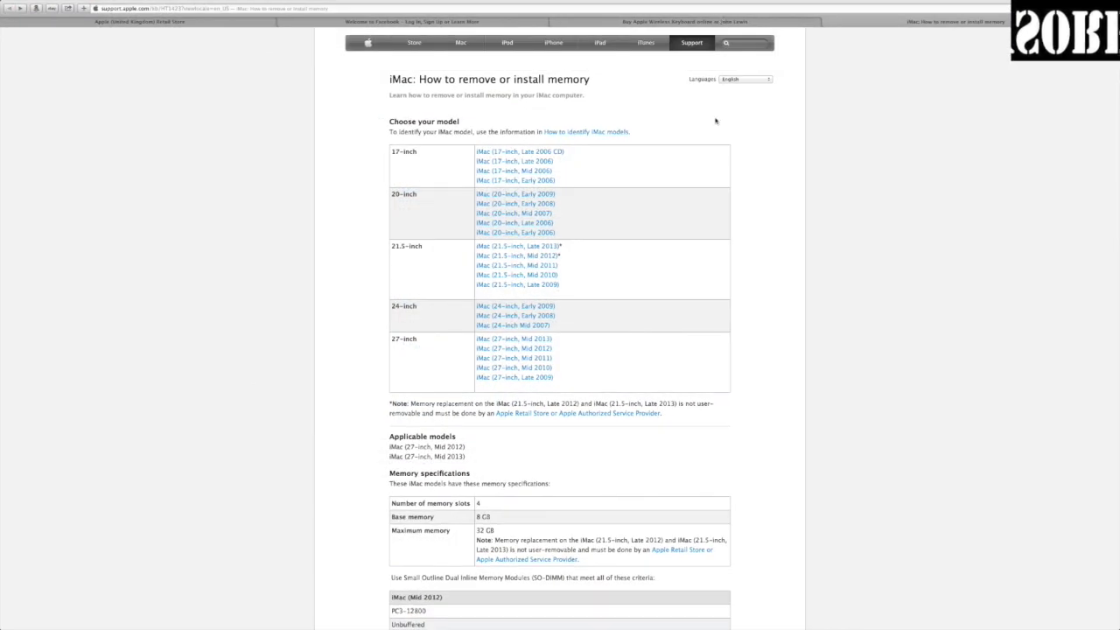
scroll(646, 119, down, 1)
scroll(646, 120, up, 1)
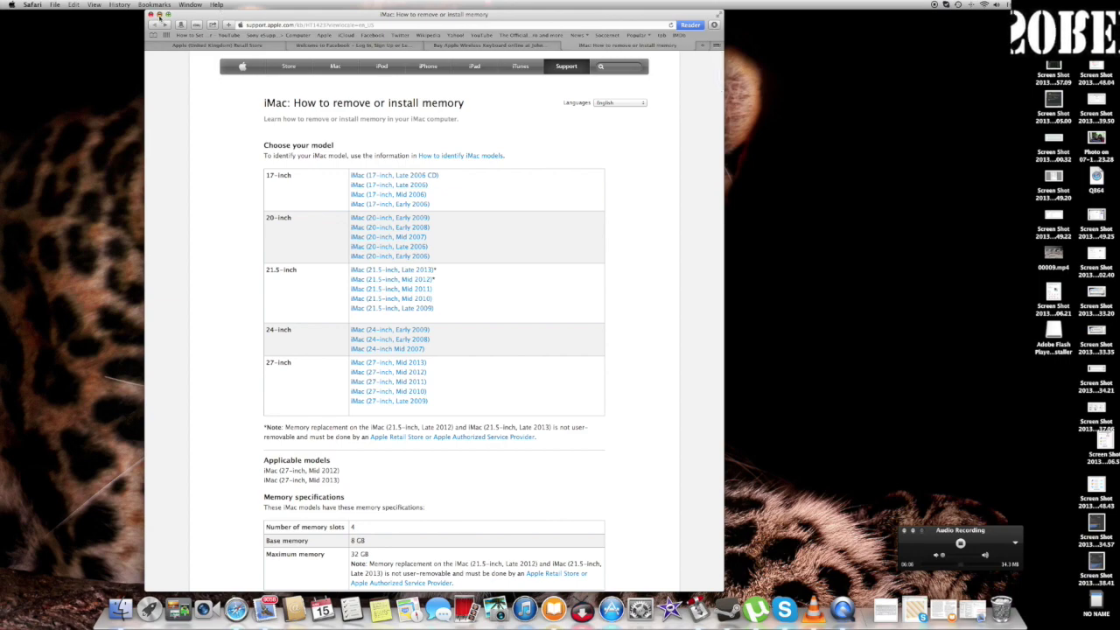
click(158, 16)
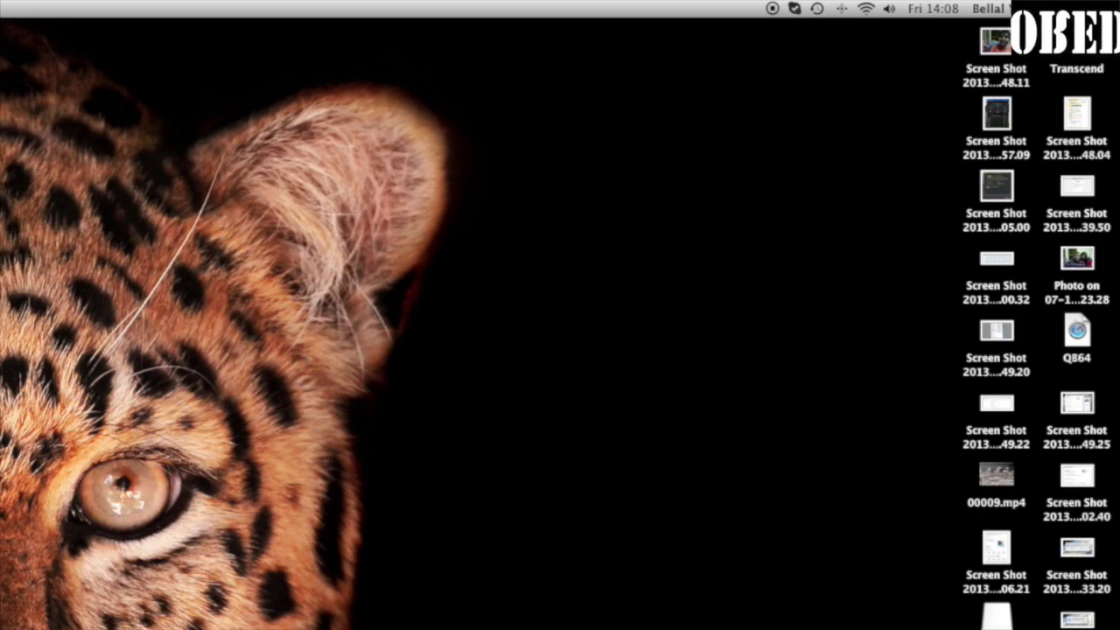
Open Spotlight, clear the earlier 'quick' query, and launch Pages from the top hit
key(super+space)
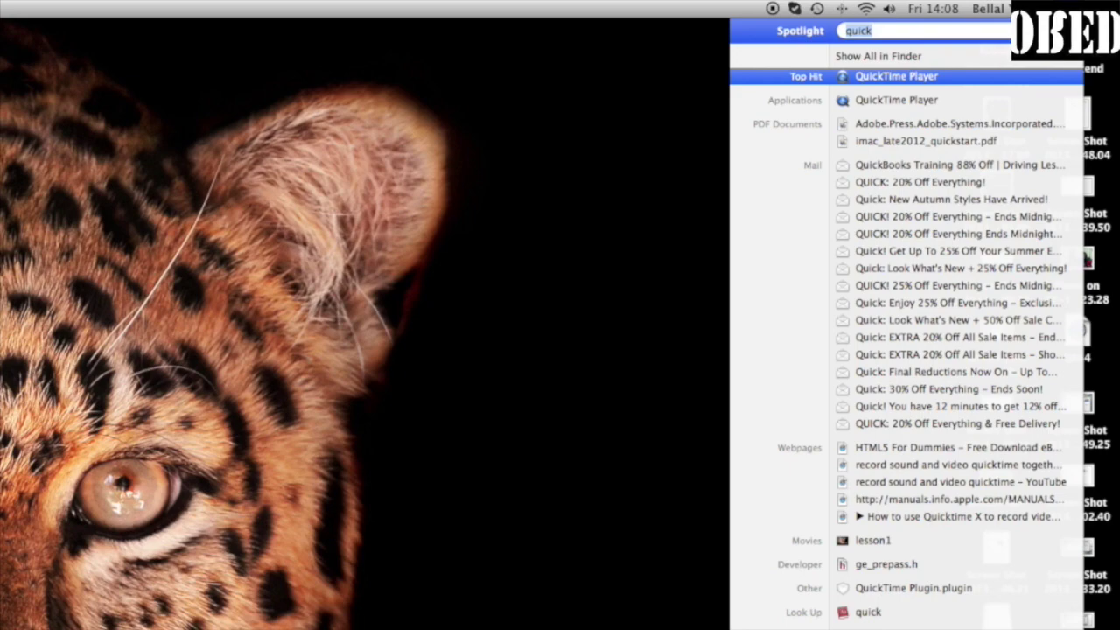
key(BackSpace)
text(page)
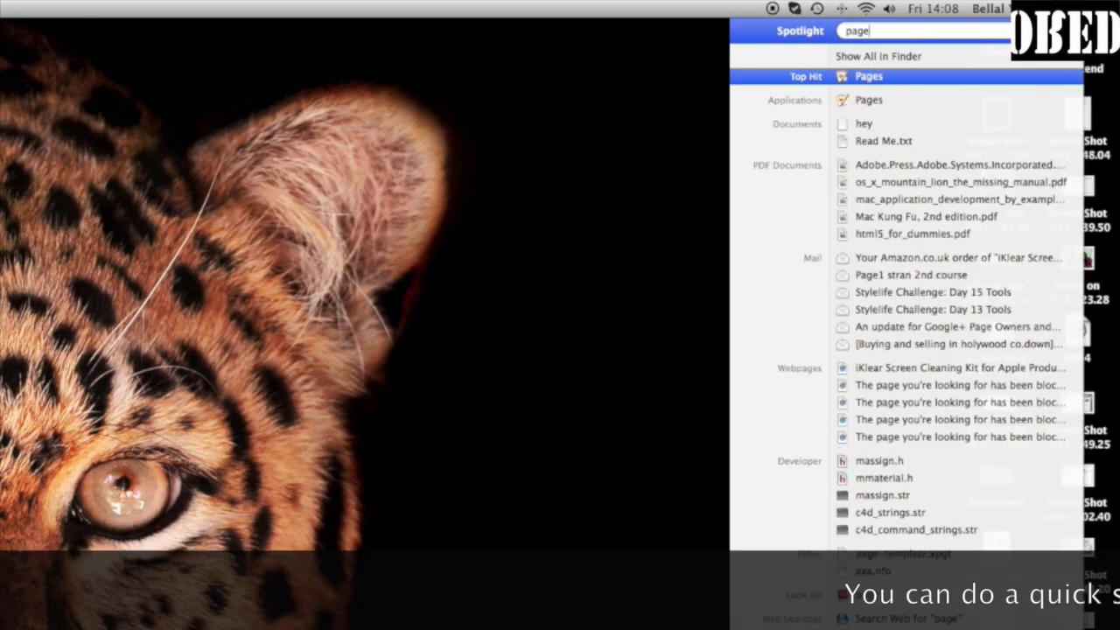
text(s)
key(Escape)
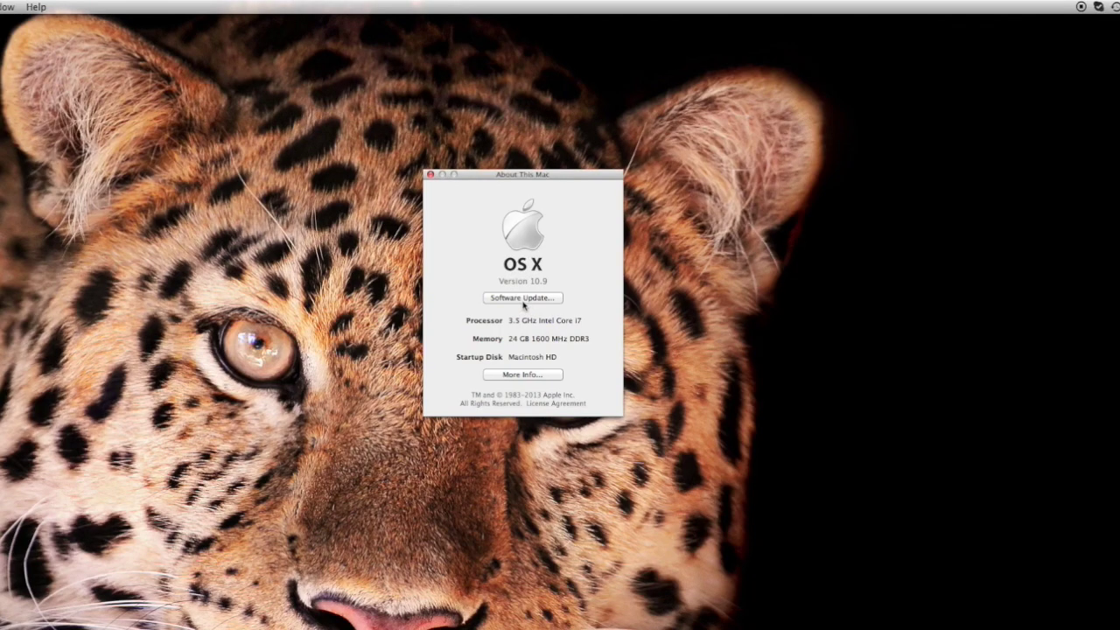
Open the detailed overview of this Mac from the About This Mac summary
click(507, 374)
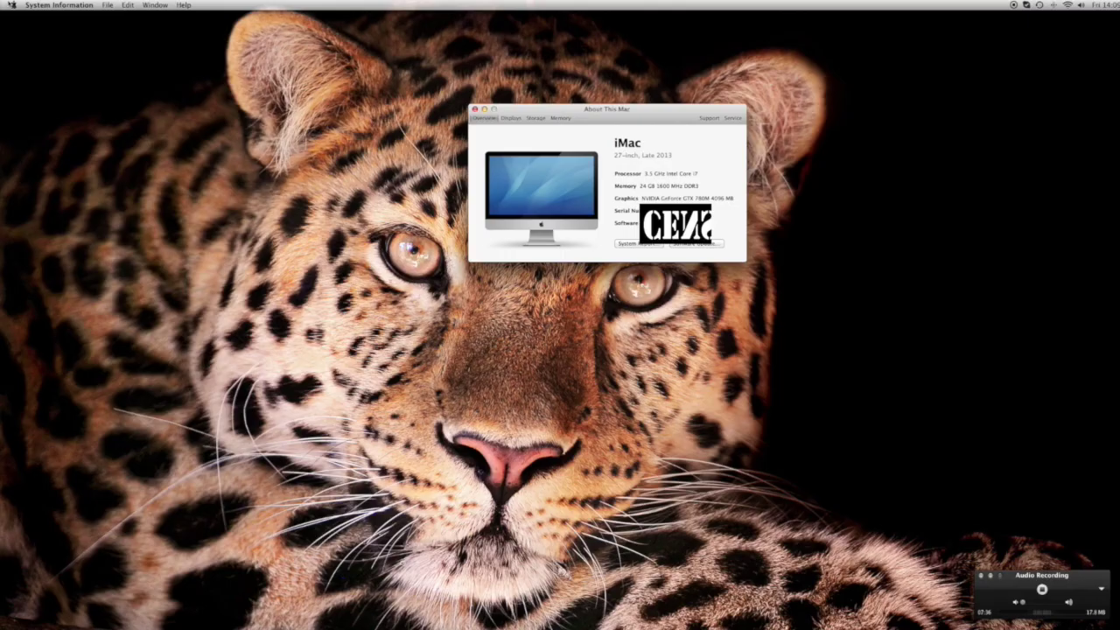
Reopen About This Mac from the Apple menu and switch to its detailed More Info overview
click(12, 5)
click(91, 16)
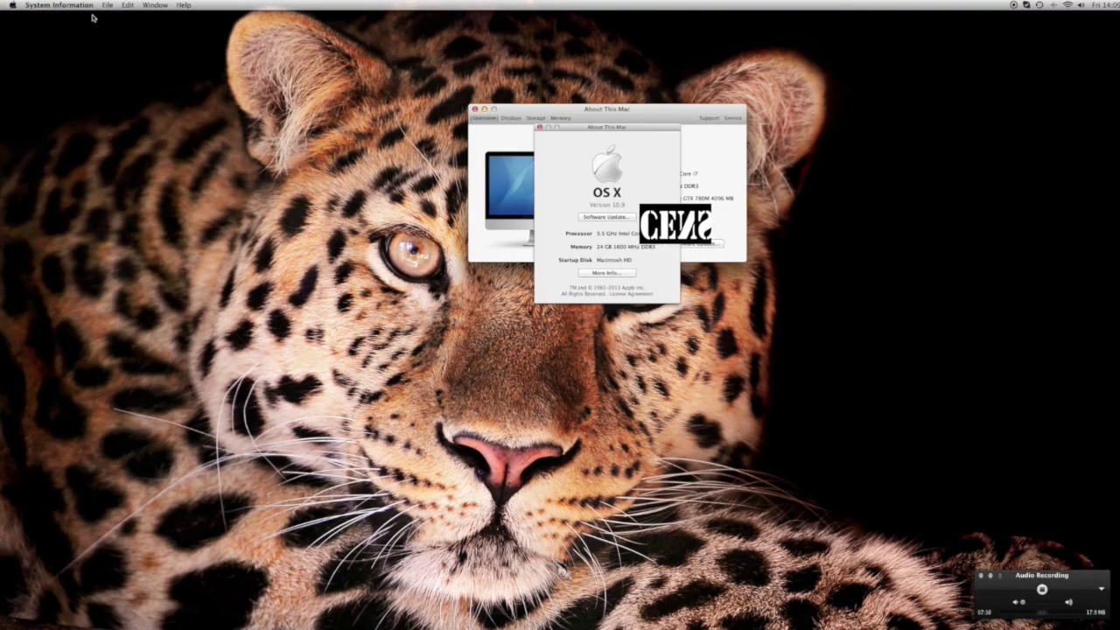
click(604, 273)
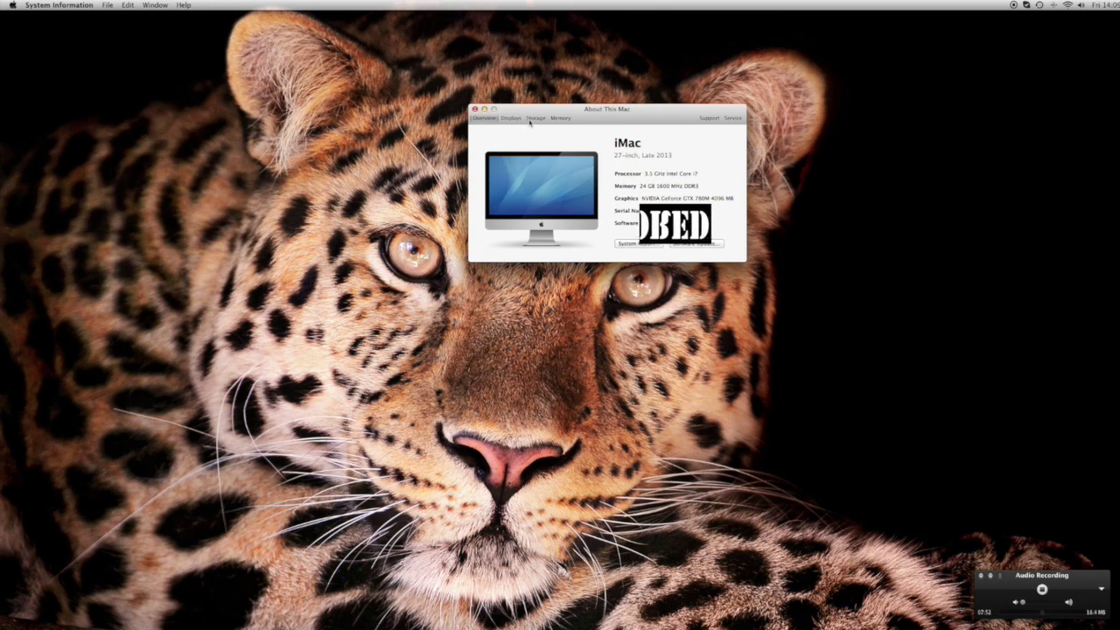
Show the Memory tab: 24 GB installed across four slots (8, 8, 4, 4 GB)
click(564, 118)
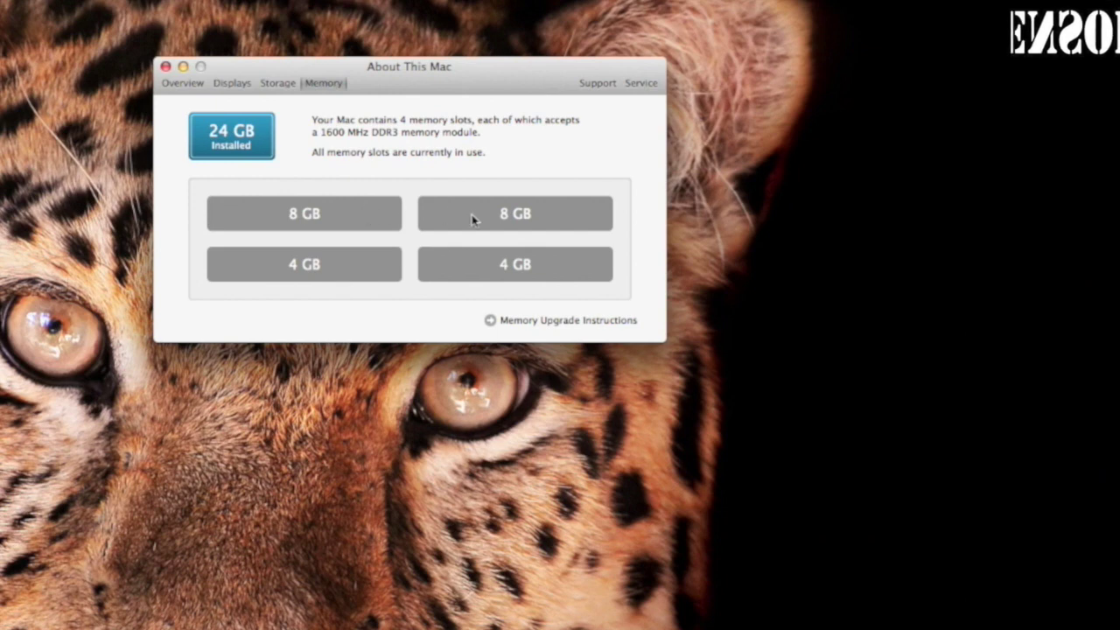
Open Apple's 'iMac: How to remove or install memory' support page from Memory Upgrade Instructions
click(533, 324)
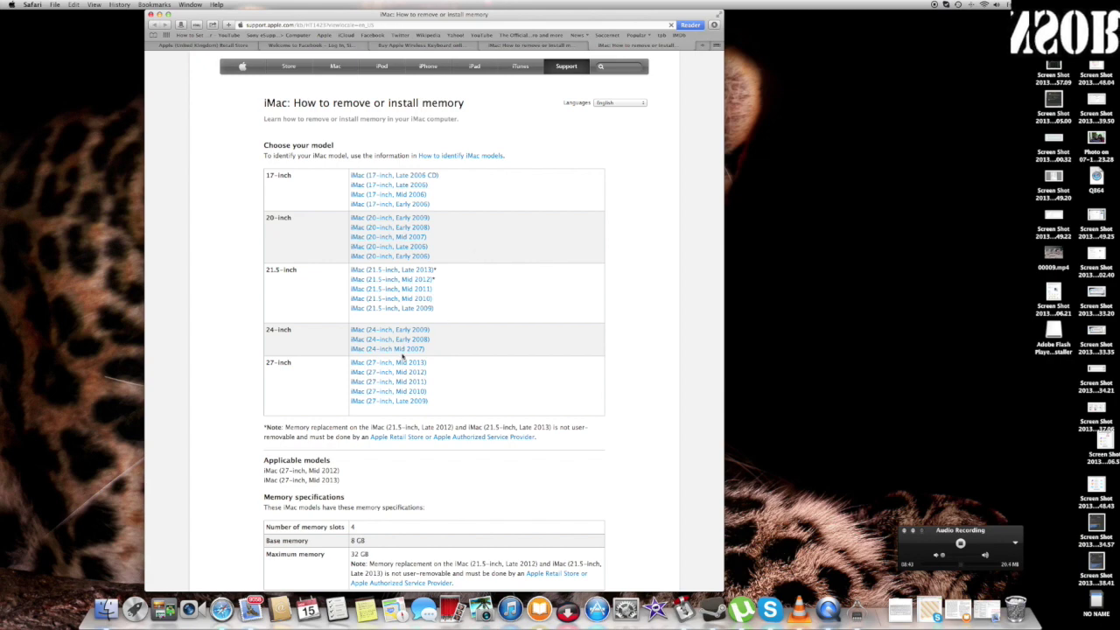
scroll(399, 365, down, 5)
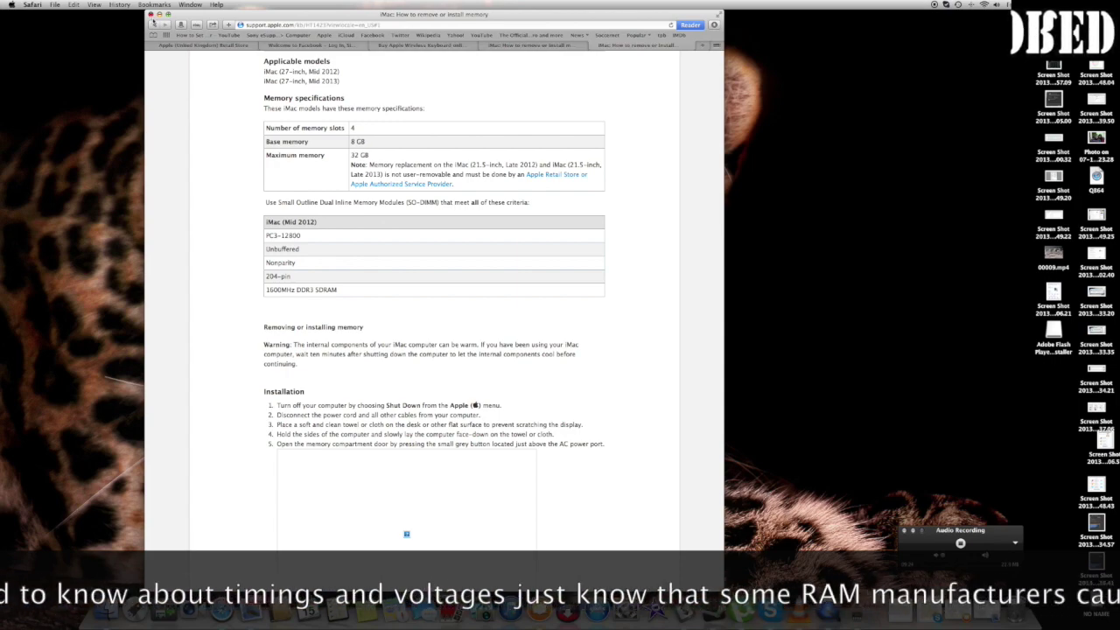
Close the memory web page and browse the Overview, Displays and Storage tabs
click(151, 15)
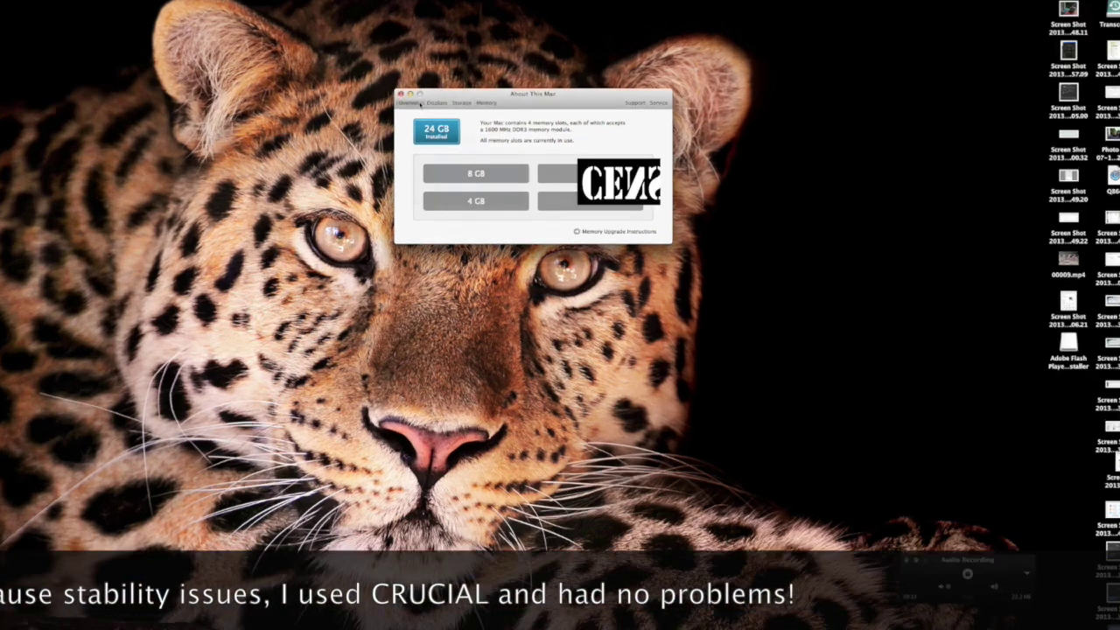
click(446, 110)
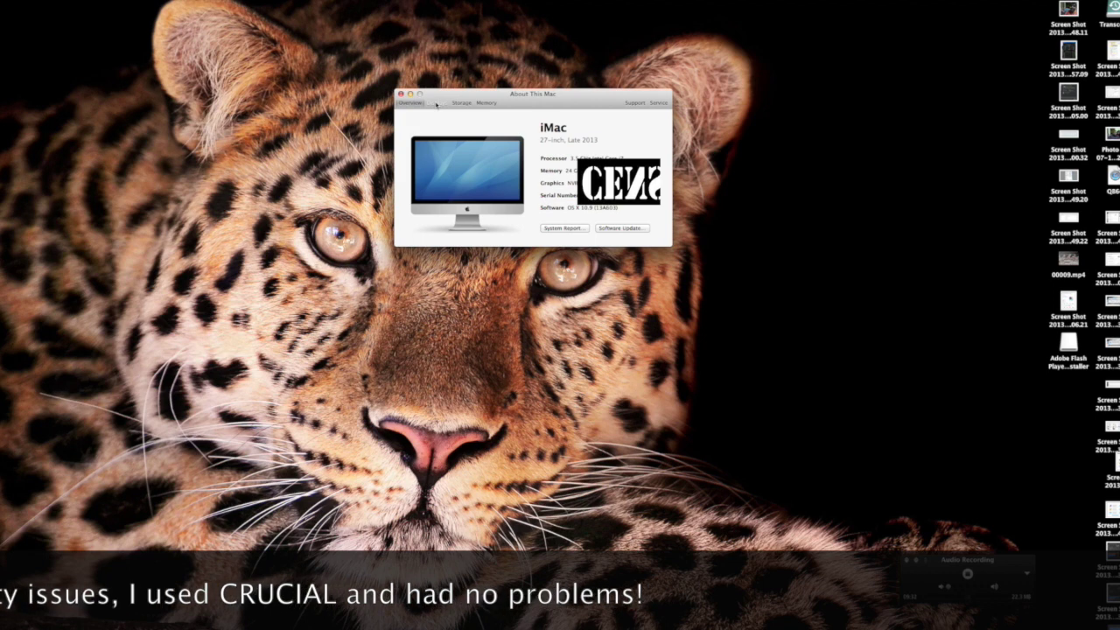
click(435, 104)
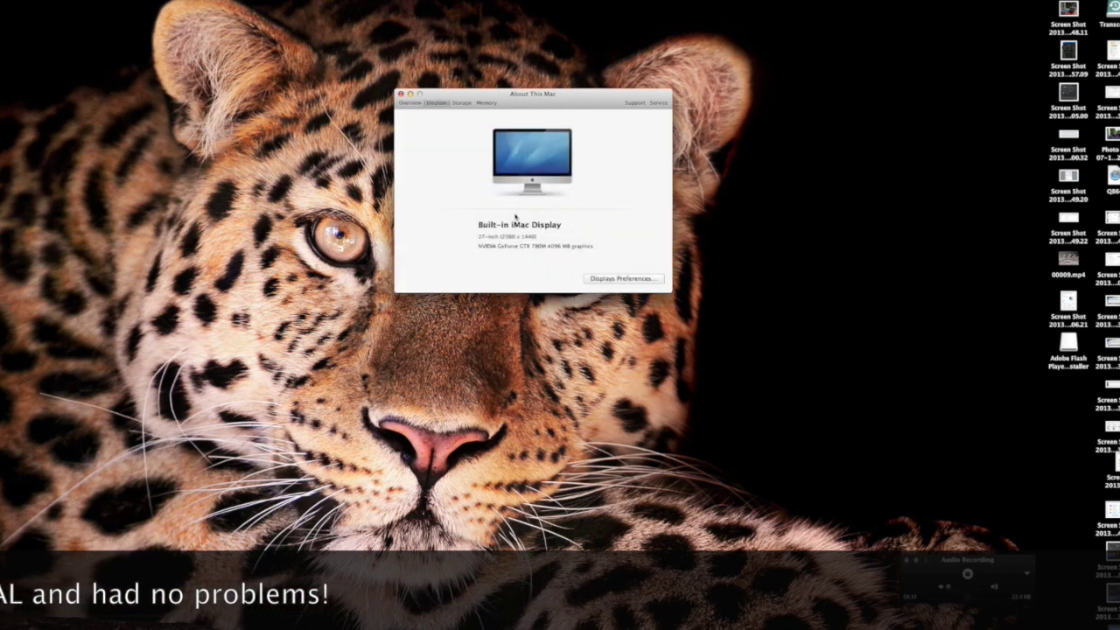
click(468, 104)
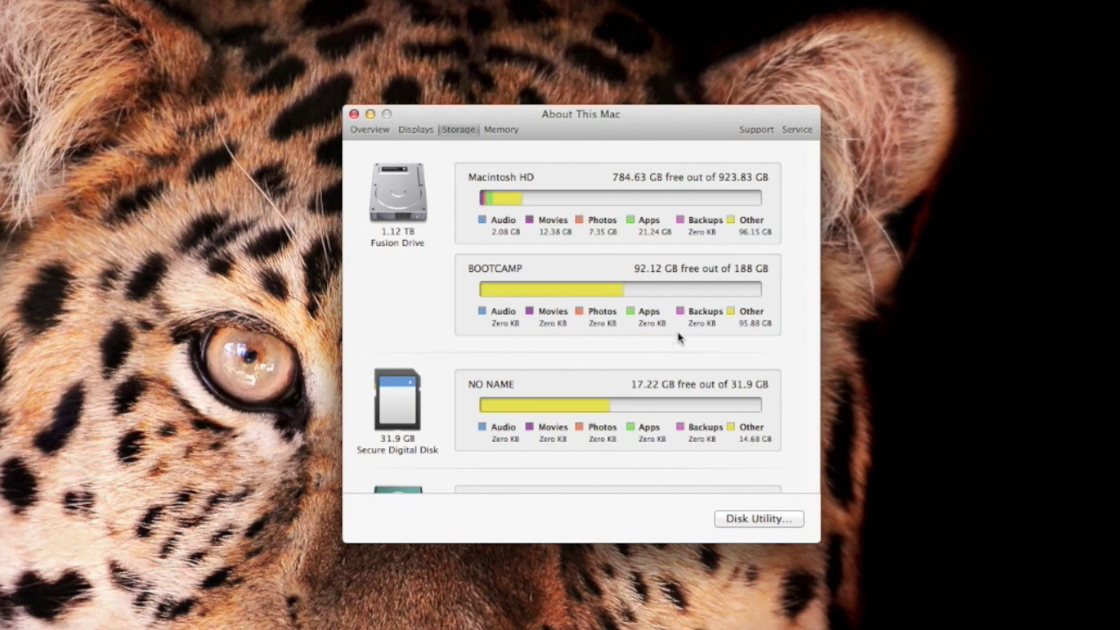
scroll(678, 338, down, 5)
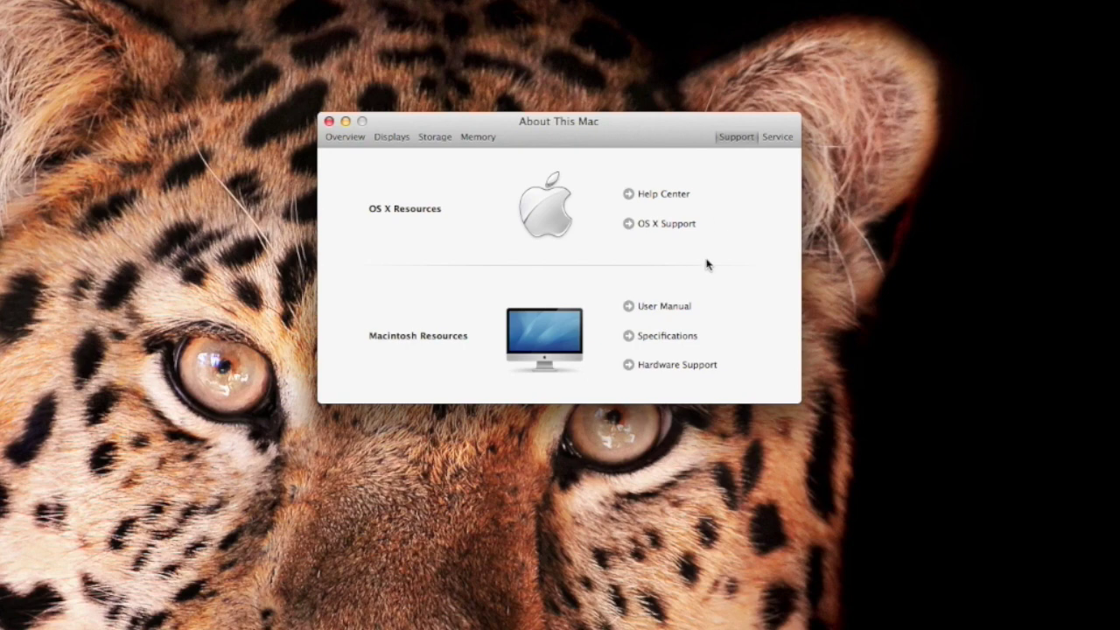
Check the iMac's service and support coverage status, allowing the serial number to be sent
click(785, 138)
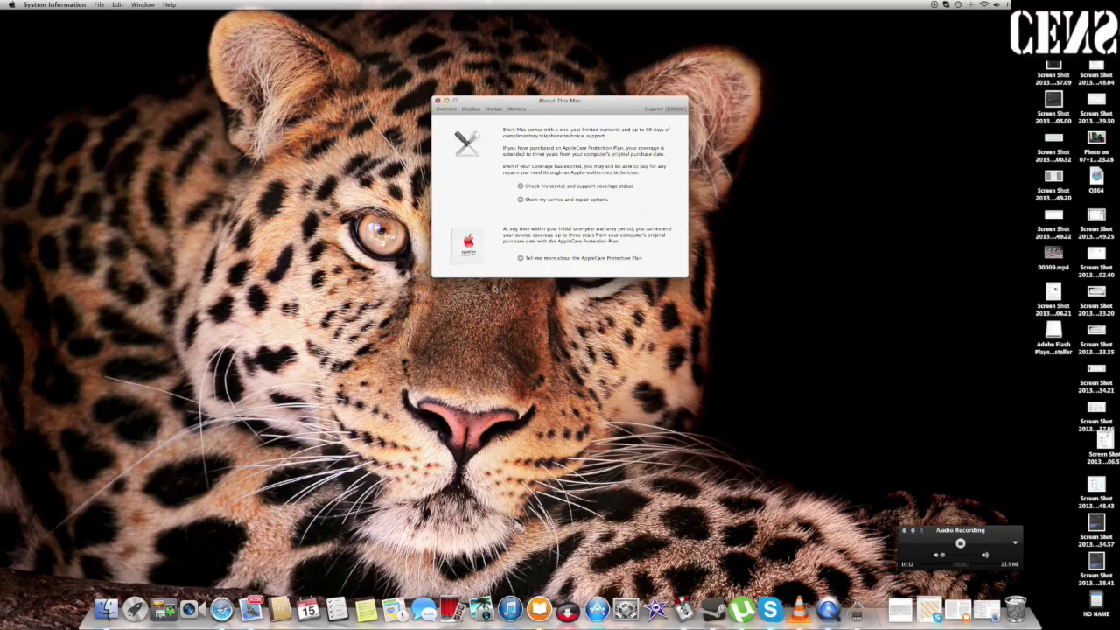
click(578, 185)
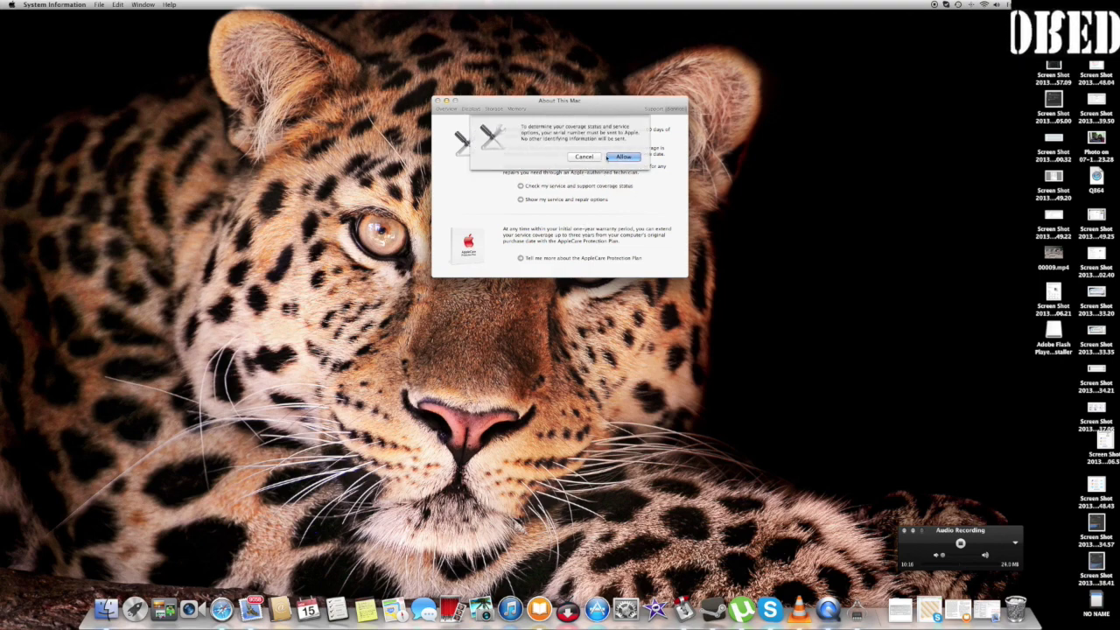
click(621, 157)
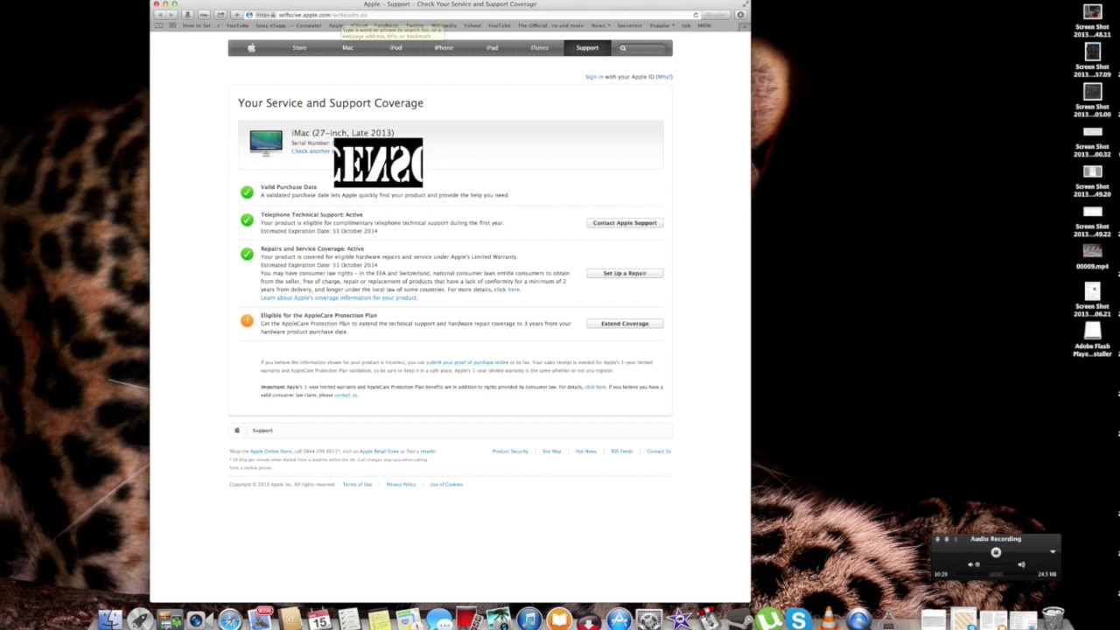
Reload the coverage results showing support until October 2014, then close the page
click(302, 151)
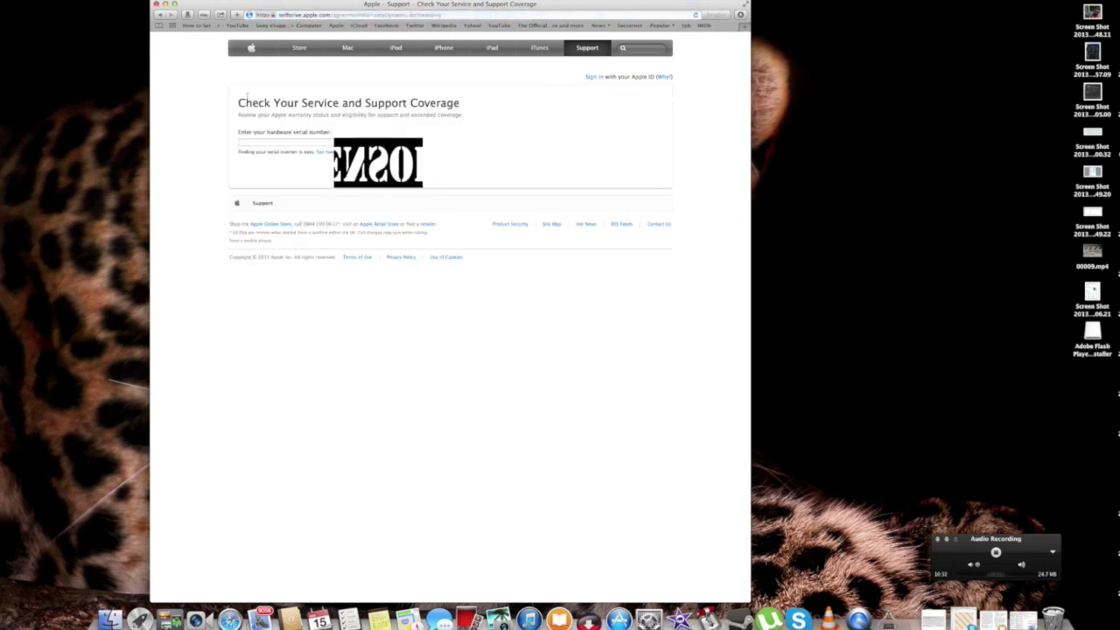
click(159, 15)
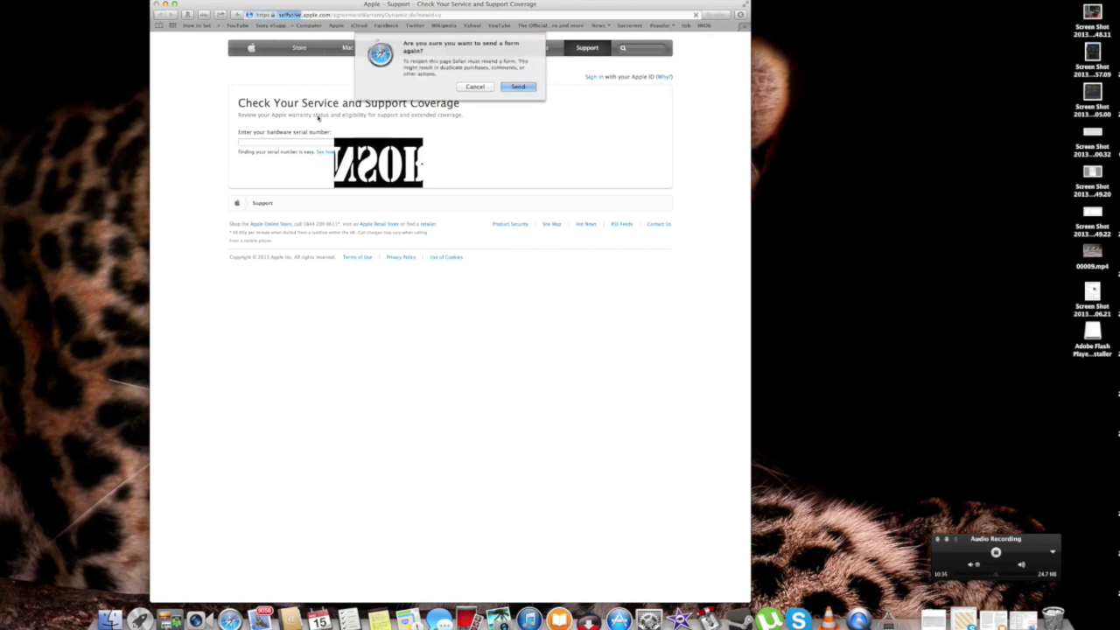
click(518, 86)
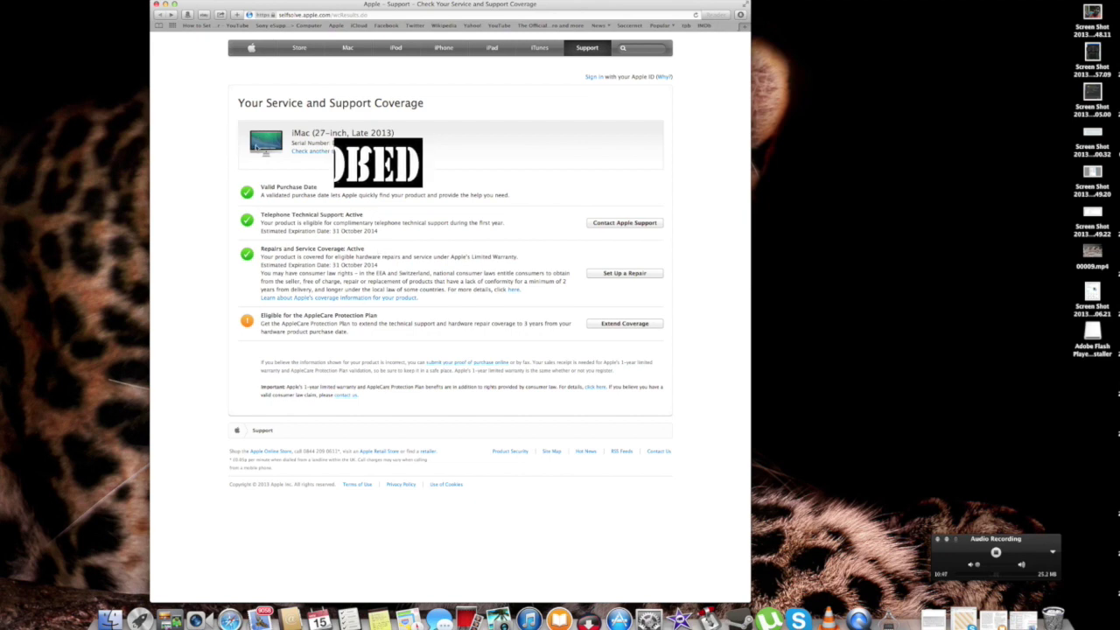
click(157, 6)
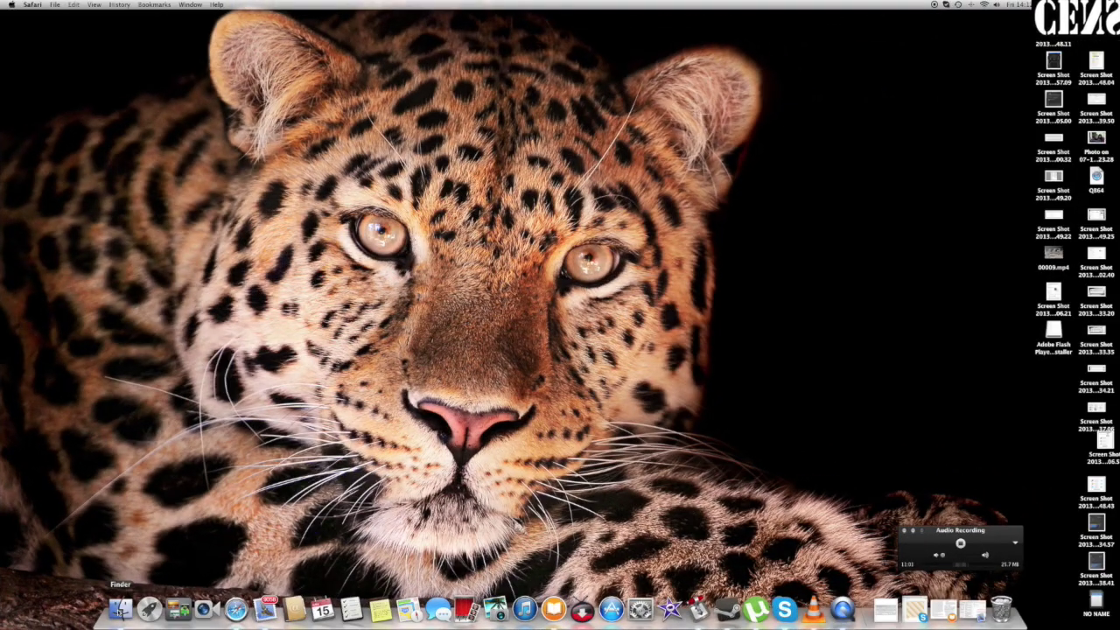
Open a Finder window on the home folder and expand it to full screen
click(120, 608)
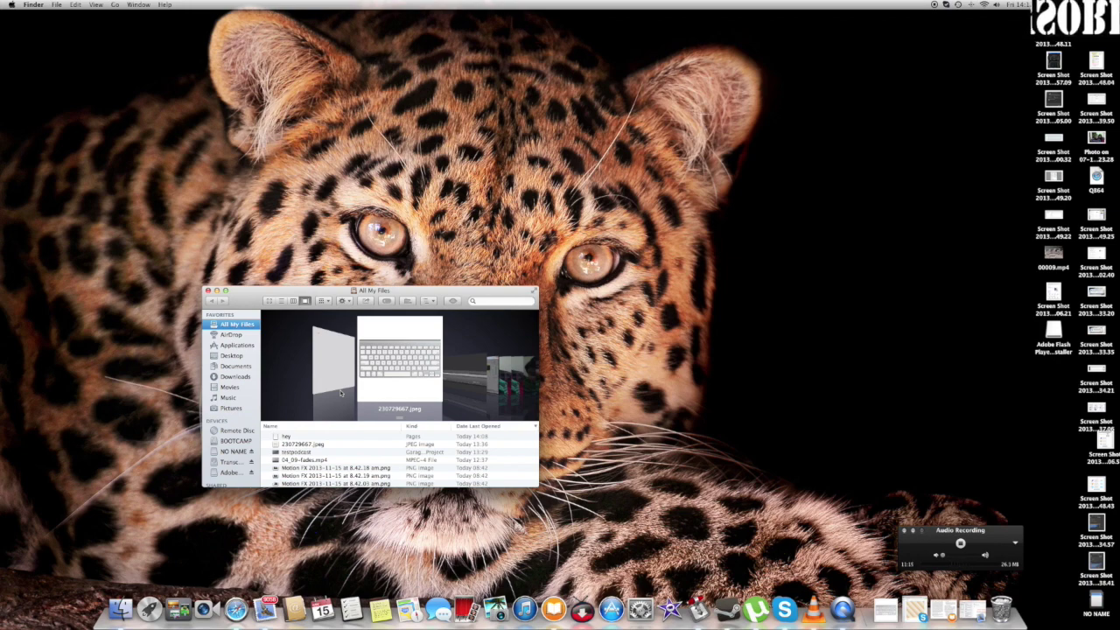
key(super+shift+h)
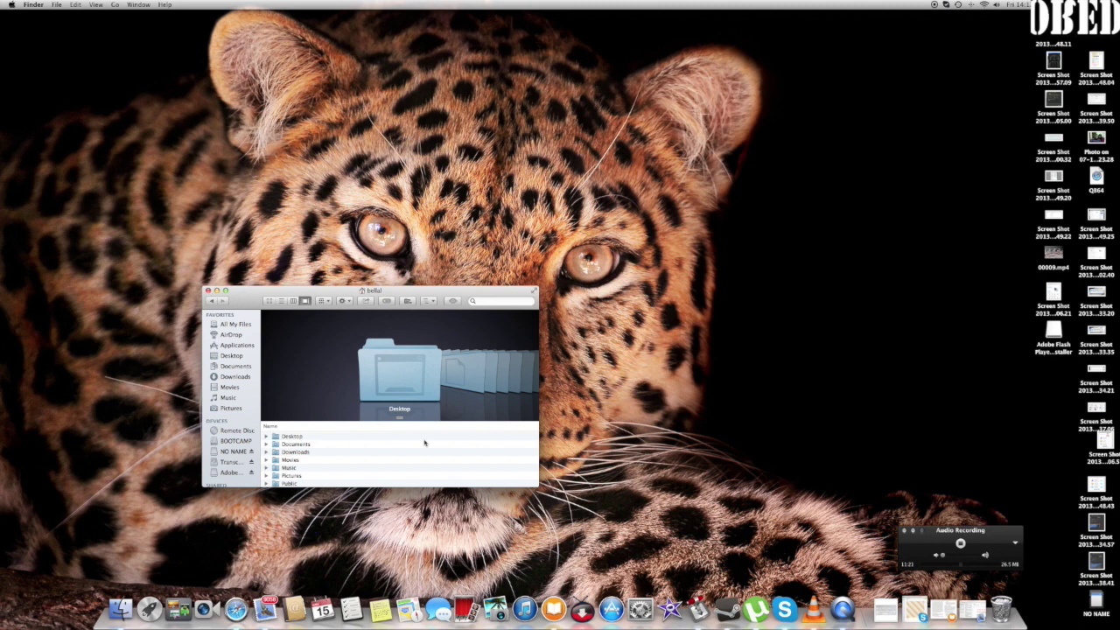
scroll(425, 444, down, 2)
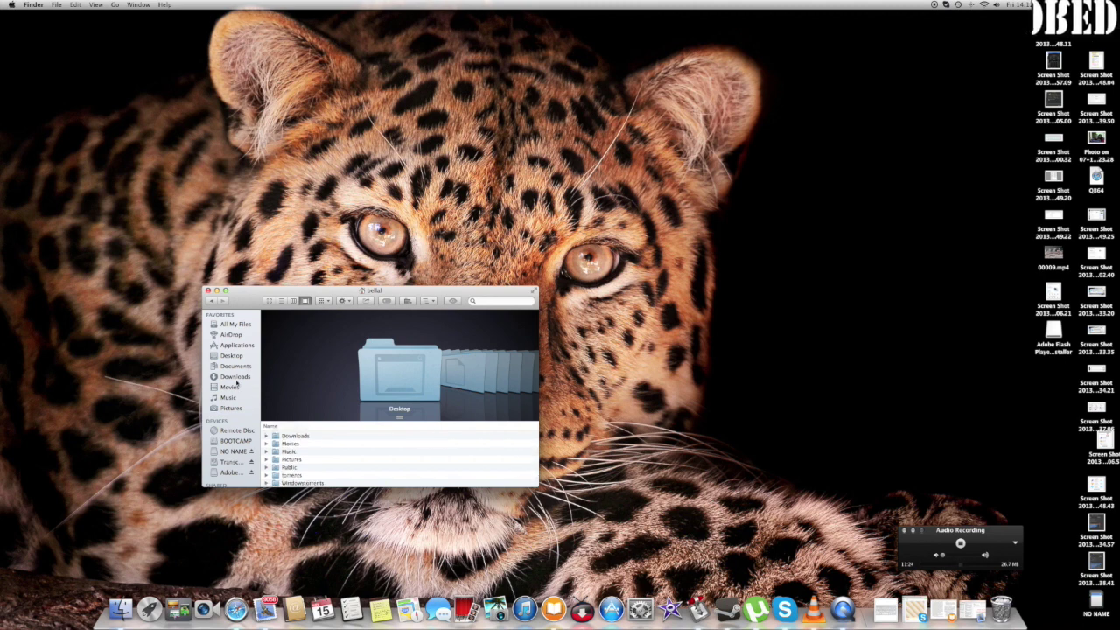
click(532, 291)
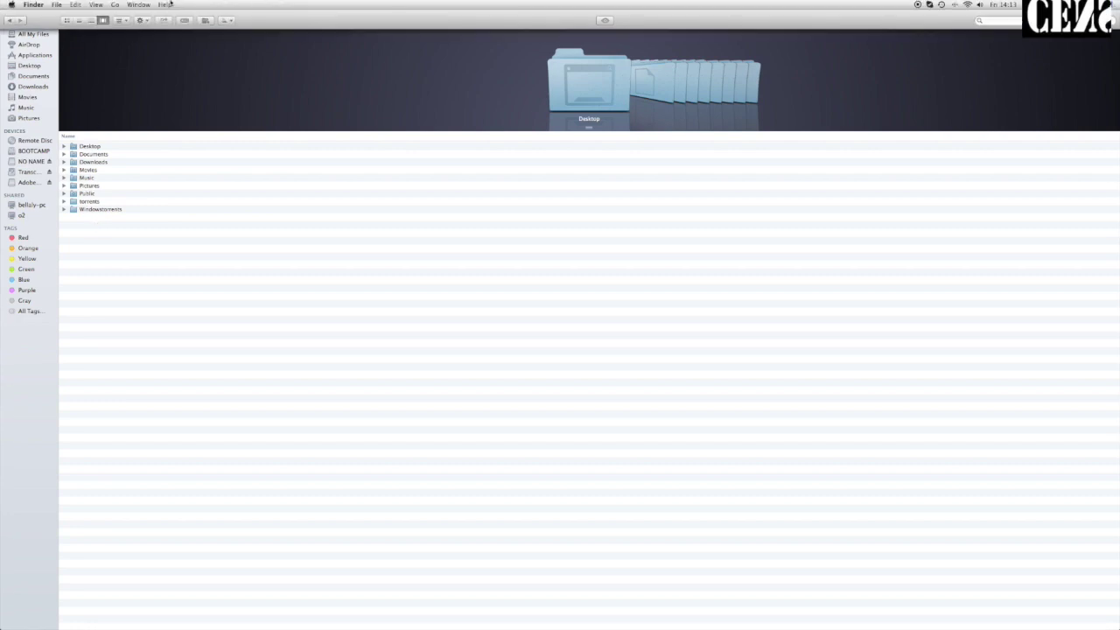
Visit the Desktop folder via the Go menu, return to Home, and open Documents
click(115, 4)
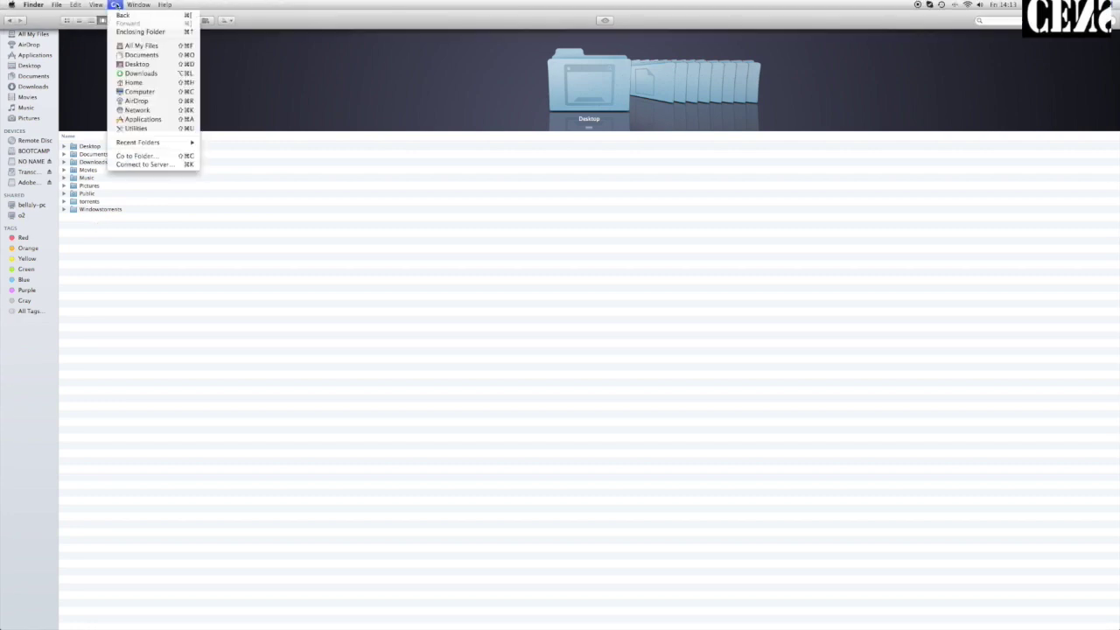
click(129, 64)
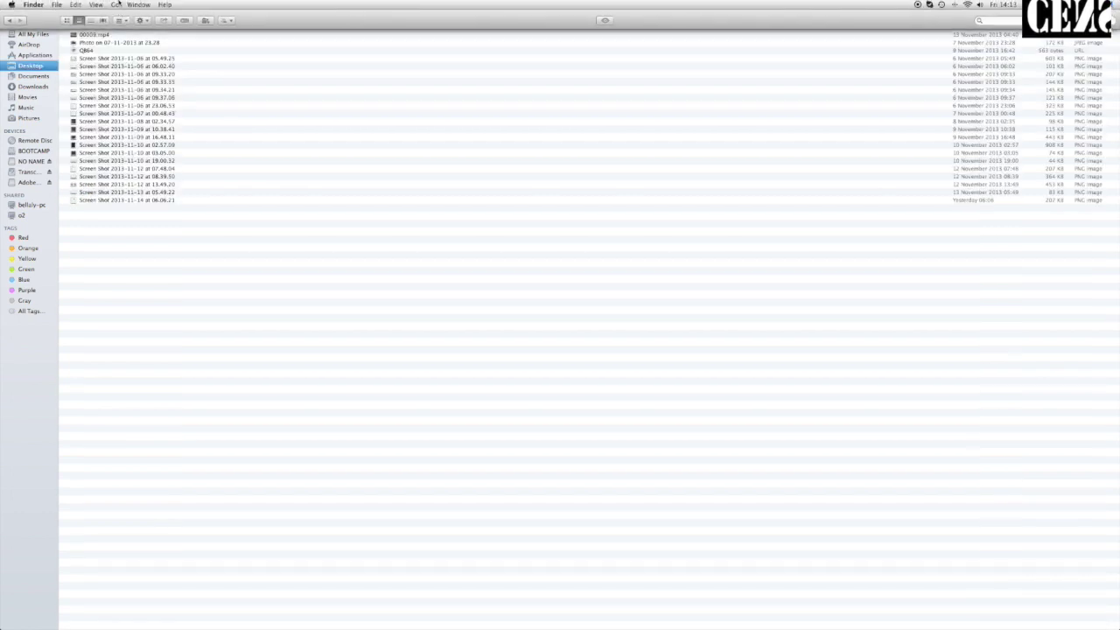
click(116, 4)
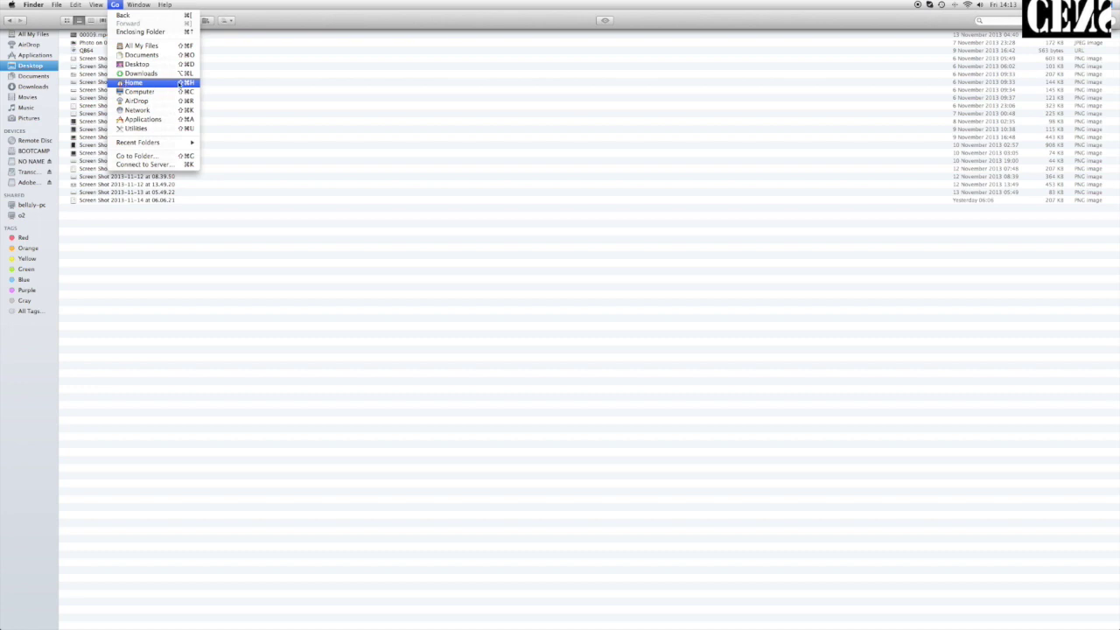
click(181, 82)
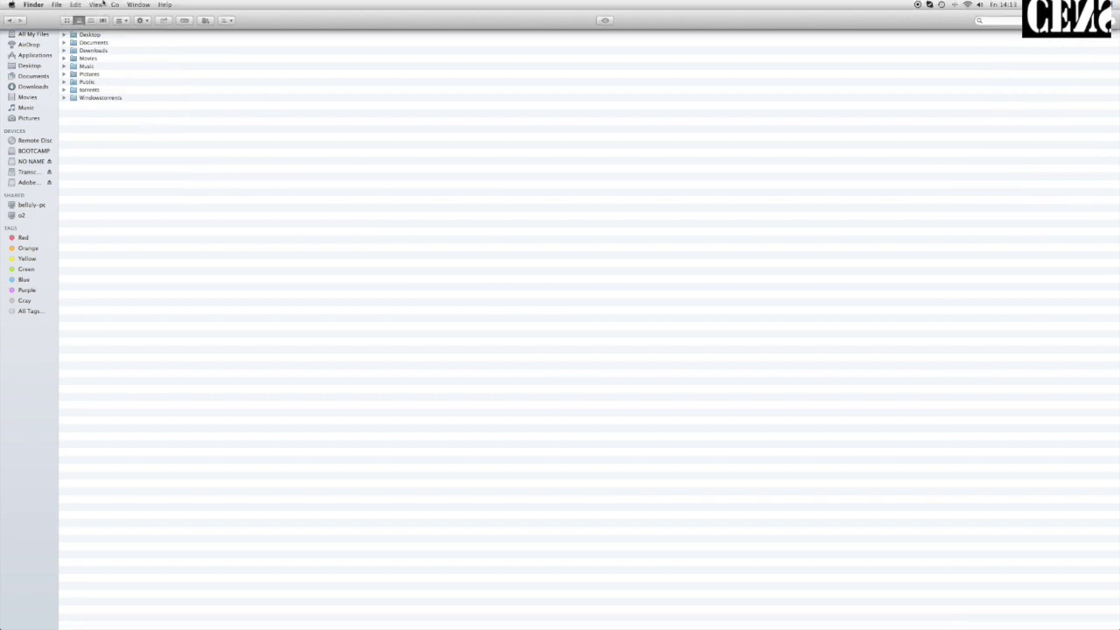
double_click(94, 43)
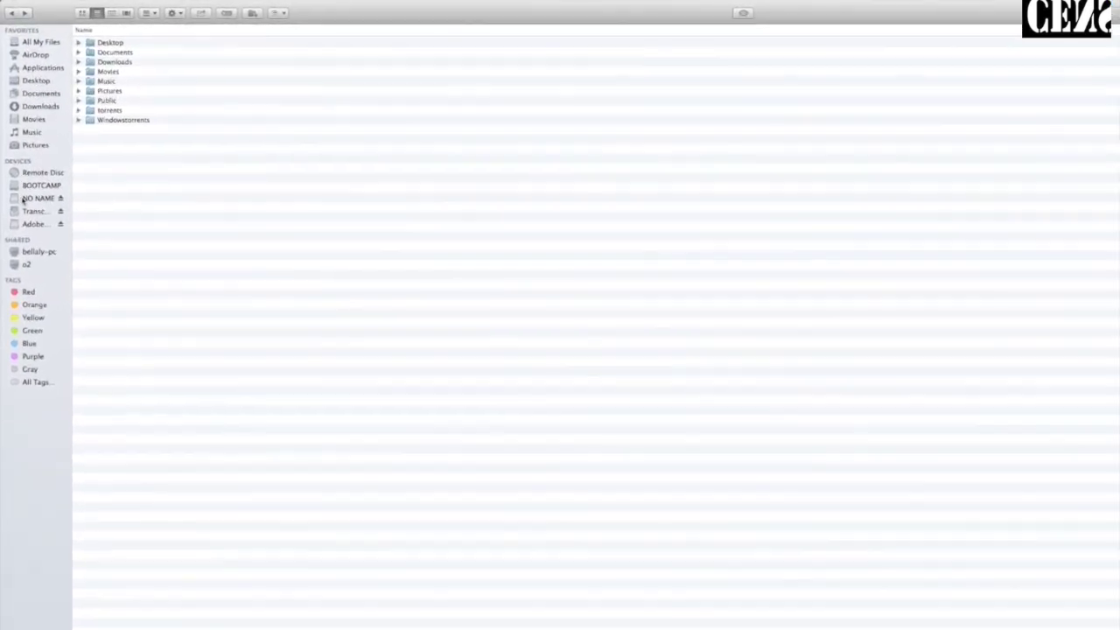
Browse the NO NAME drive, the Transcend backup drive and the Adobe Flash Player volume
click(21, 190)
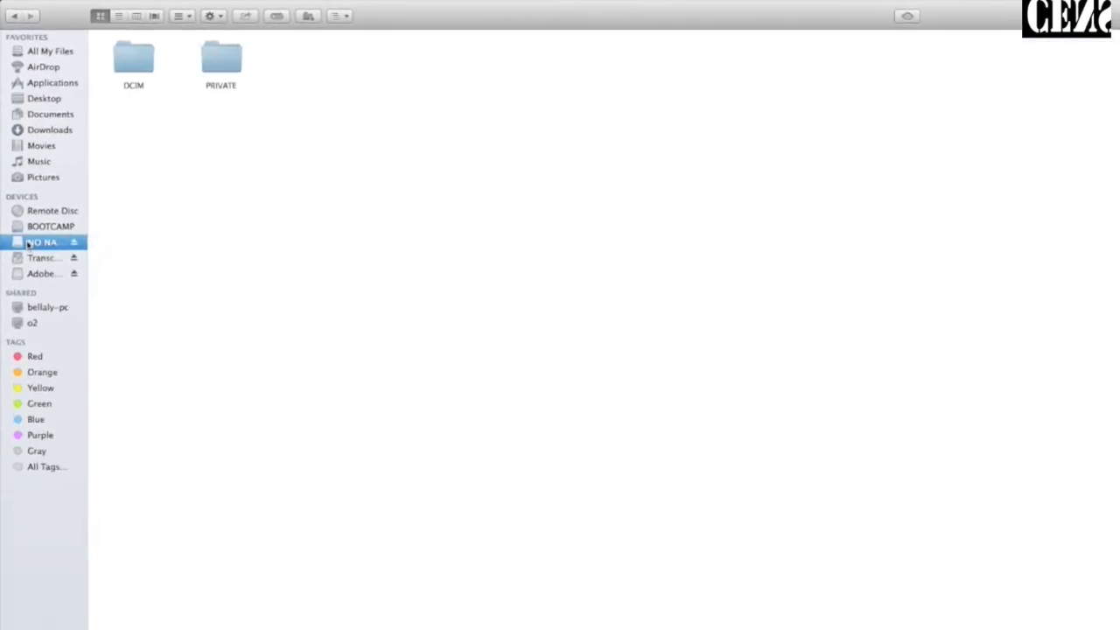
click(48, 317)
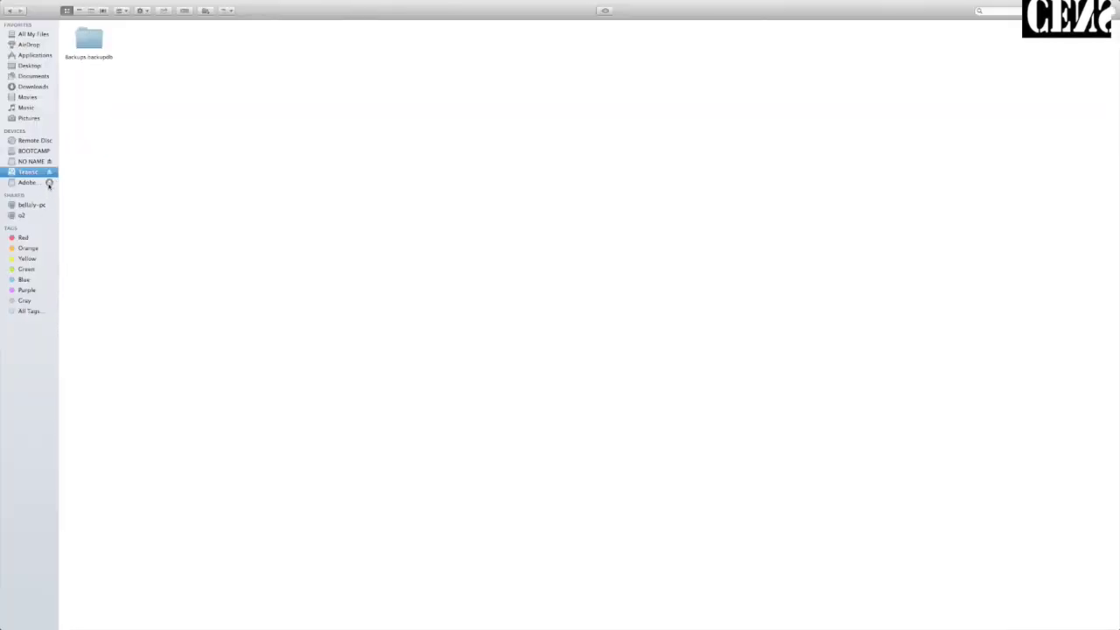
click(33, 182)
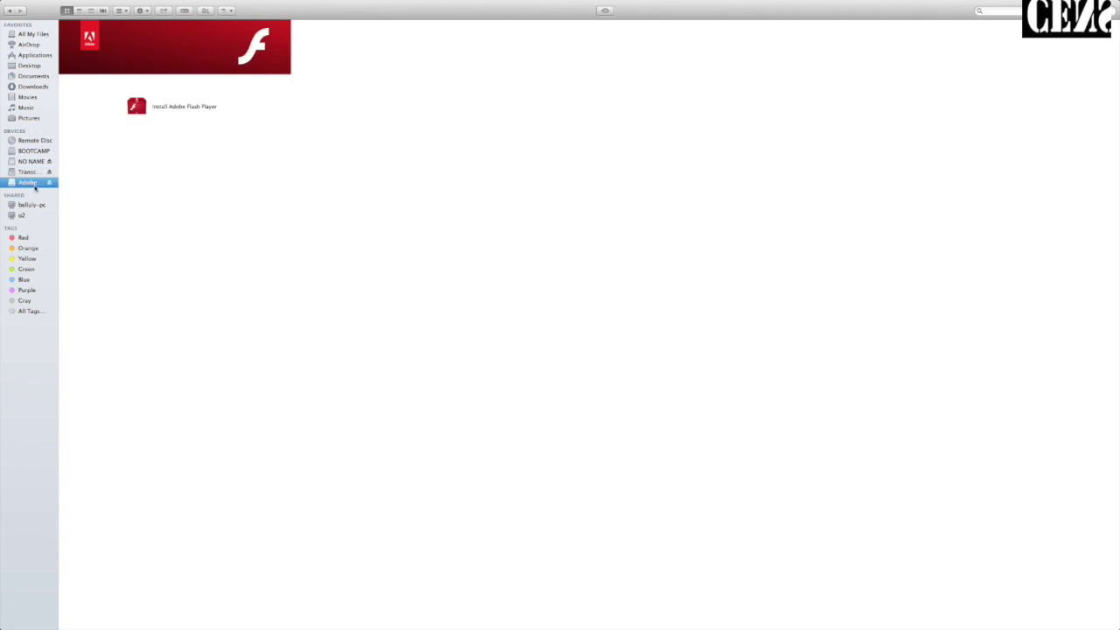
mouse_move(560, 2)
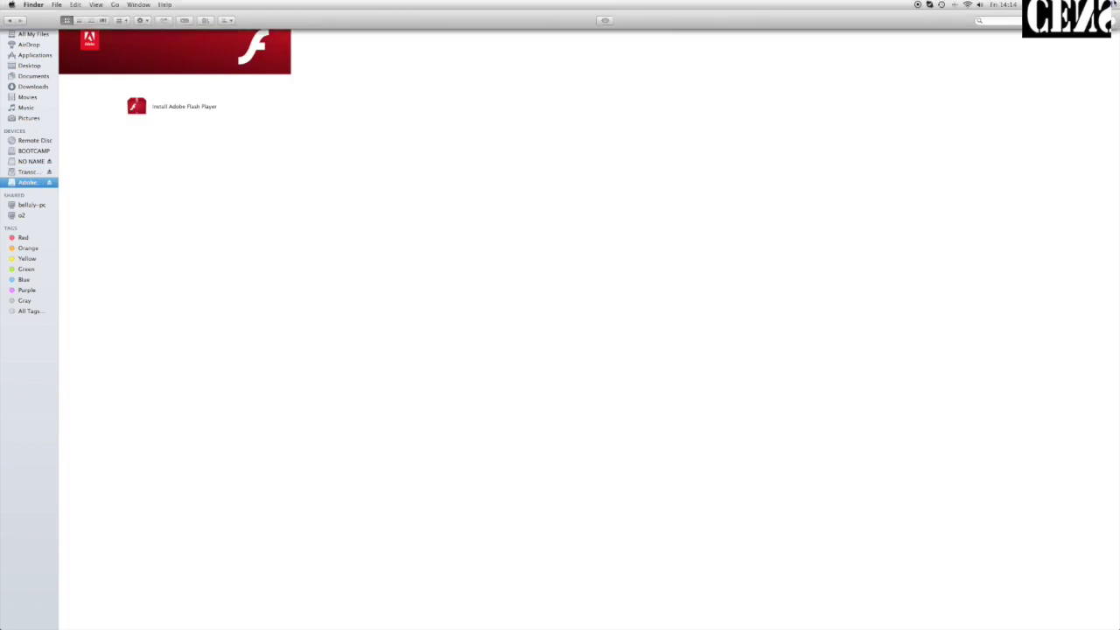
Exit full screen, close the Flash Player window, and open a new Finder window
click(1113, 4)
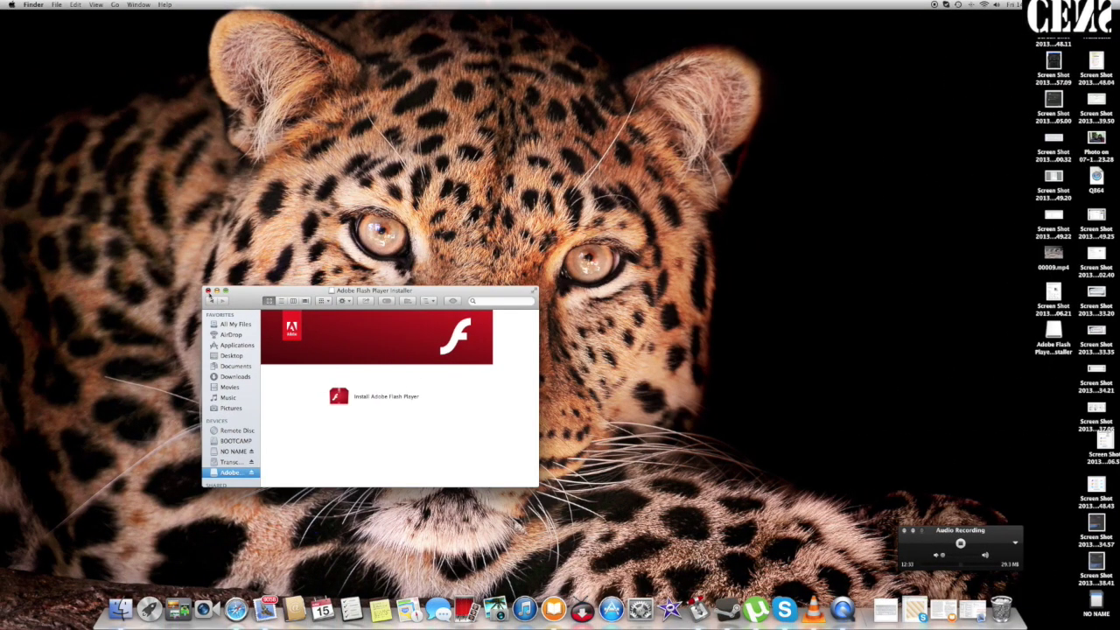
click(208, 290)
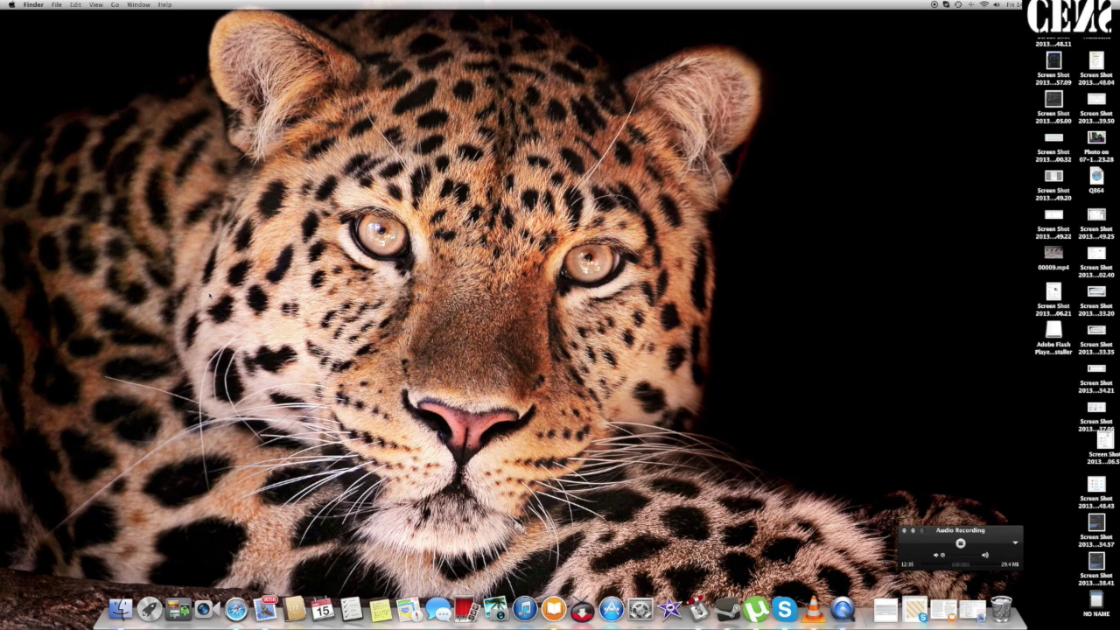
click(120, 609)
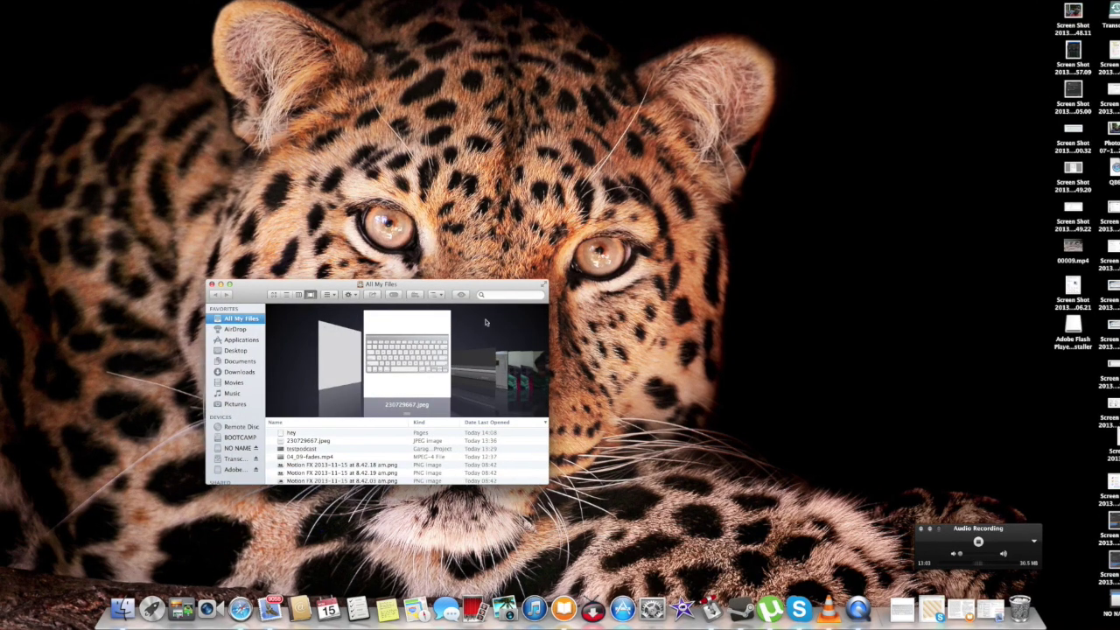
Open 230729667.jpeg in Preview, centre its window and zoom in on the keys
click(542, 287)
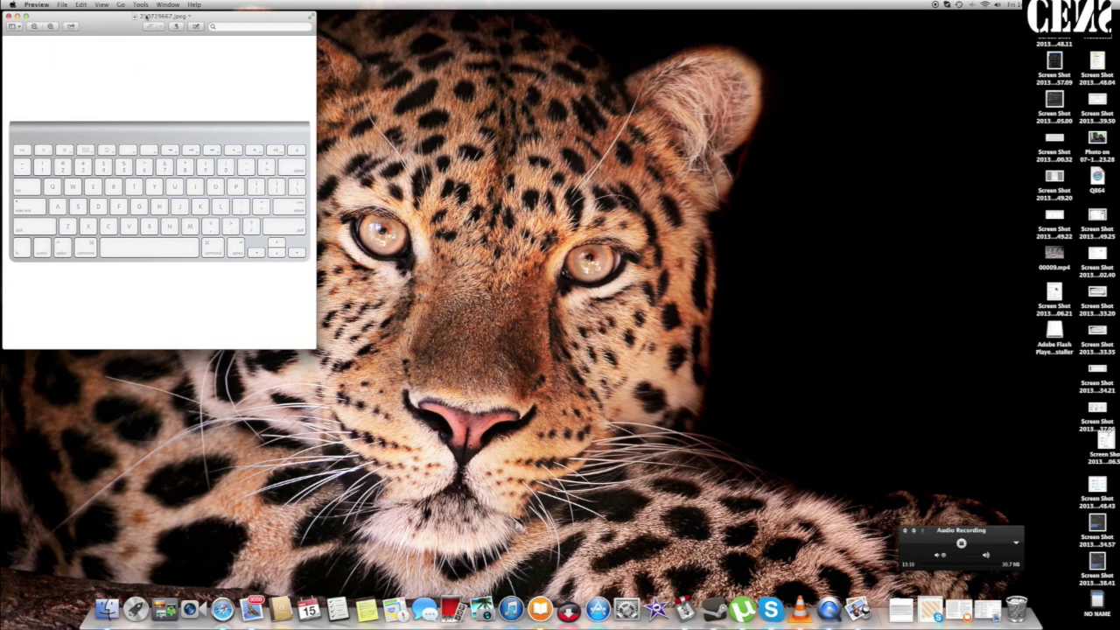
drag(147, 17, 558, 116)
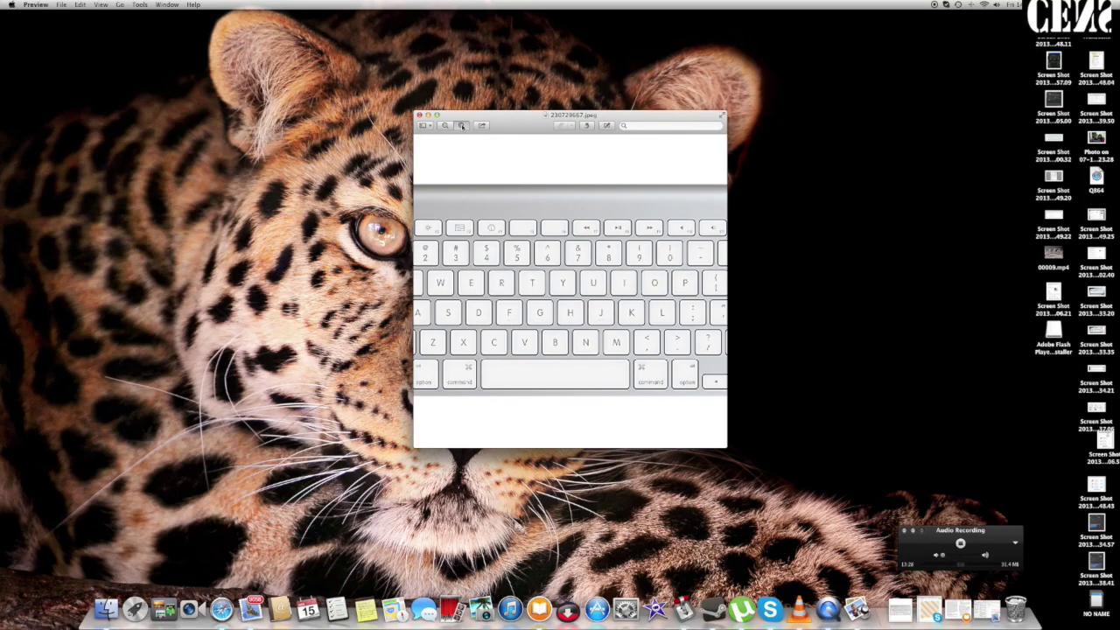
key(super+plus)
key(super+plus)
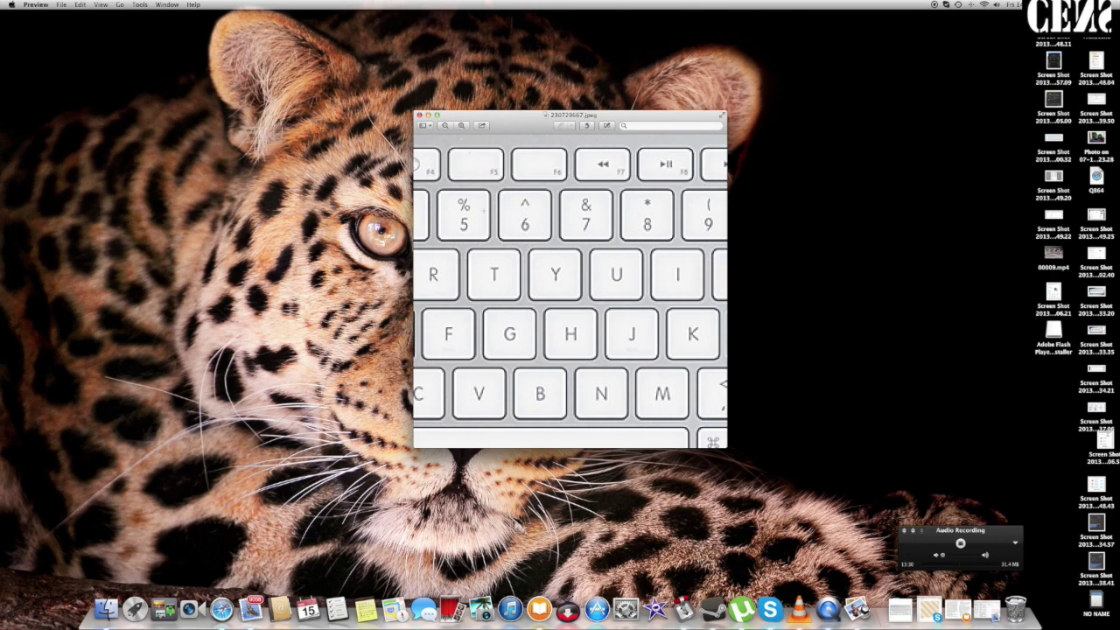
scroll(571, 292, down, 3)
scroll(570, 291, left, 5)
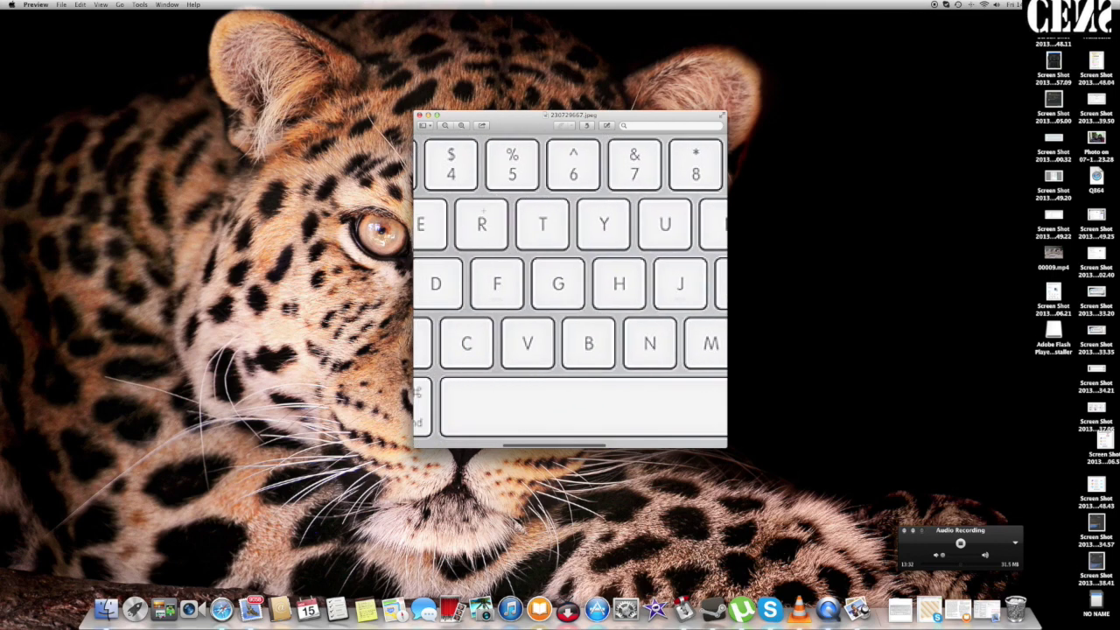
scroll(570, 291, left, 2)
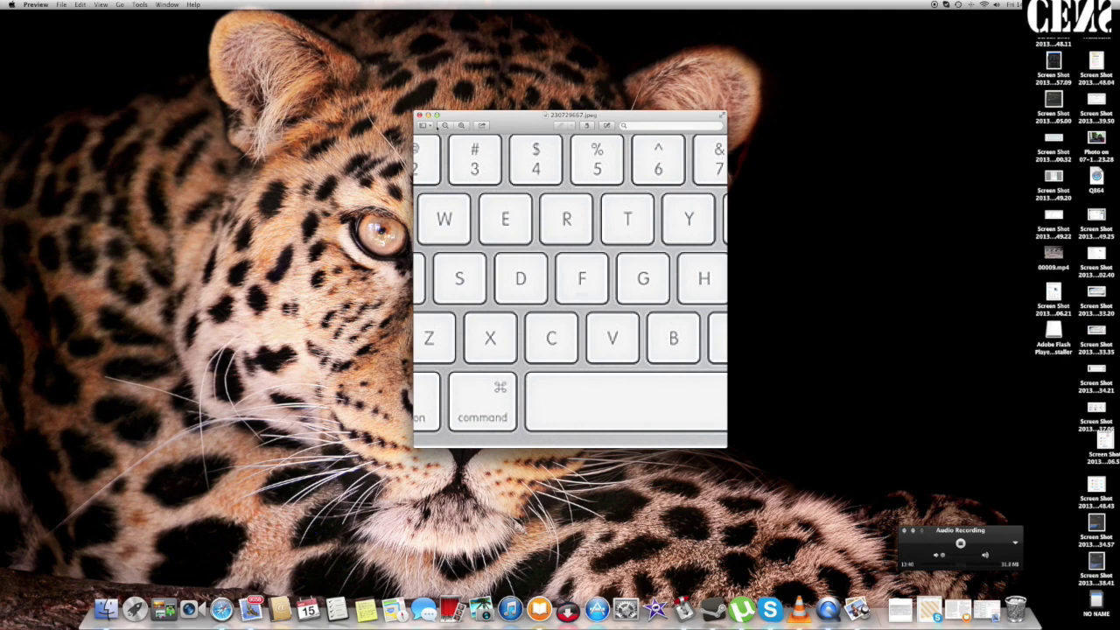
Zoom out to the whole keyboard, screenshot the leopard's eye region, and close the photo
click(445, 125)
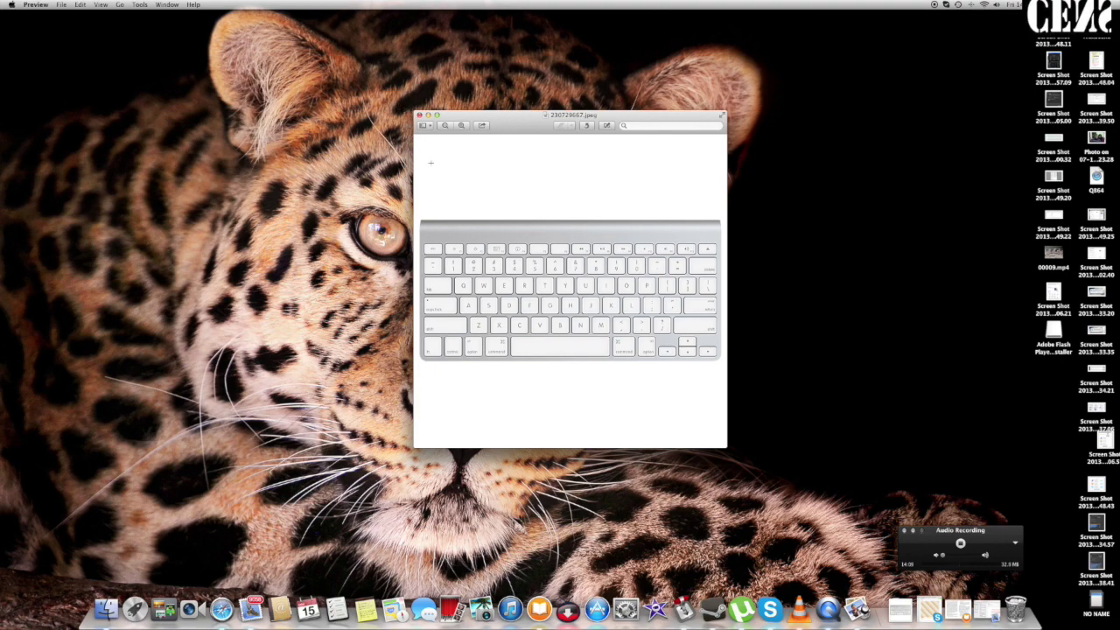
key(super+shift+4)
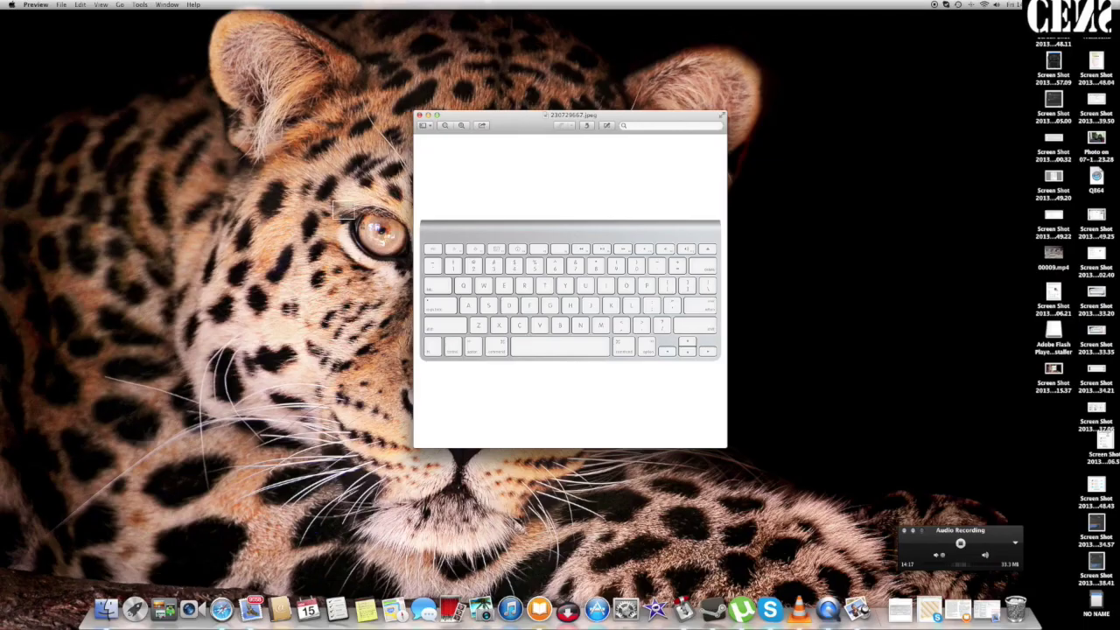
drag(332, 202, 411, 268)
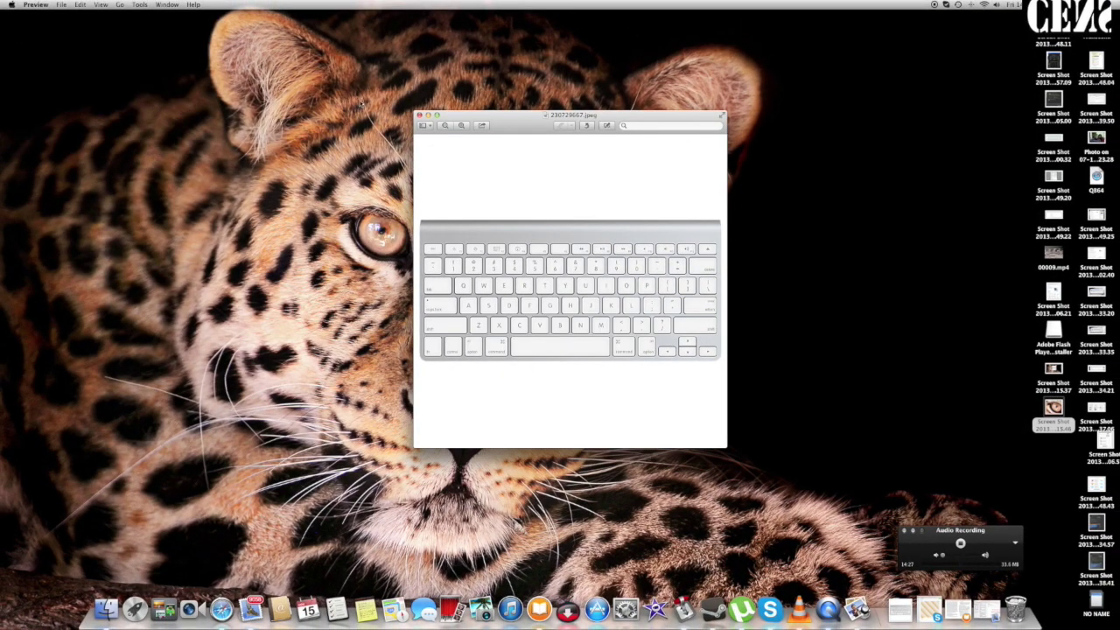
key(super+w)
Bring up All My Files, launch and close Messages, then bring the Finder window forward
click(106, 608)
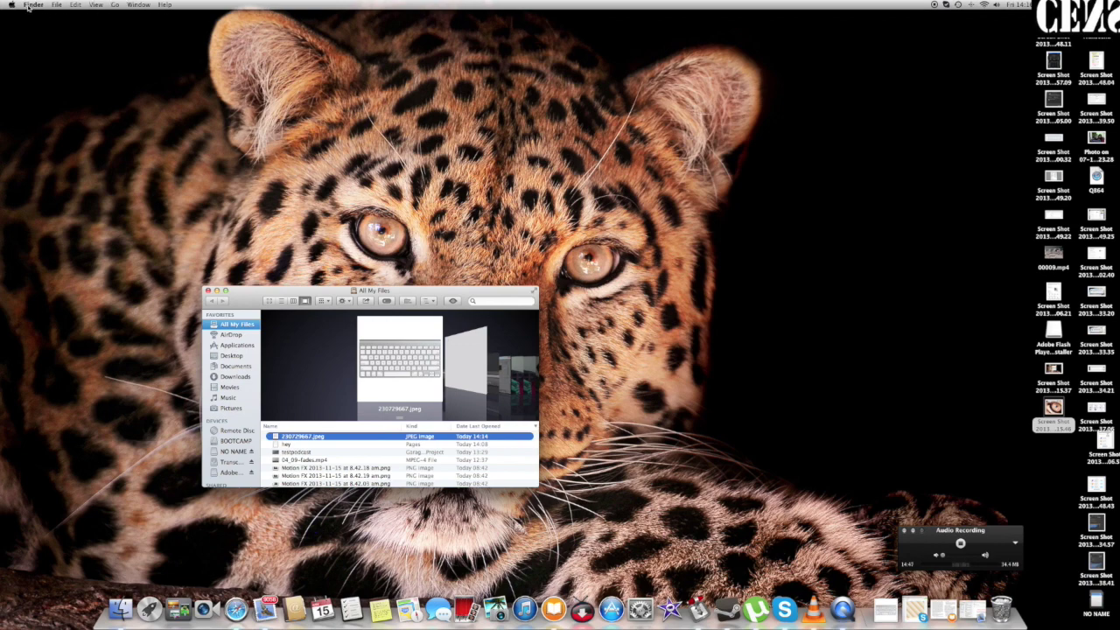
click(439, 611)
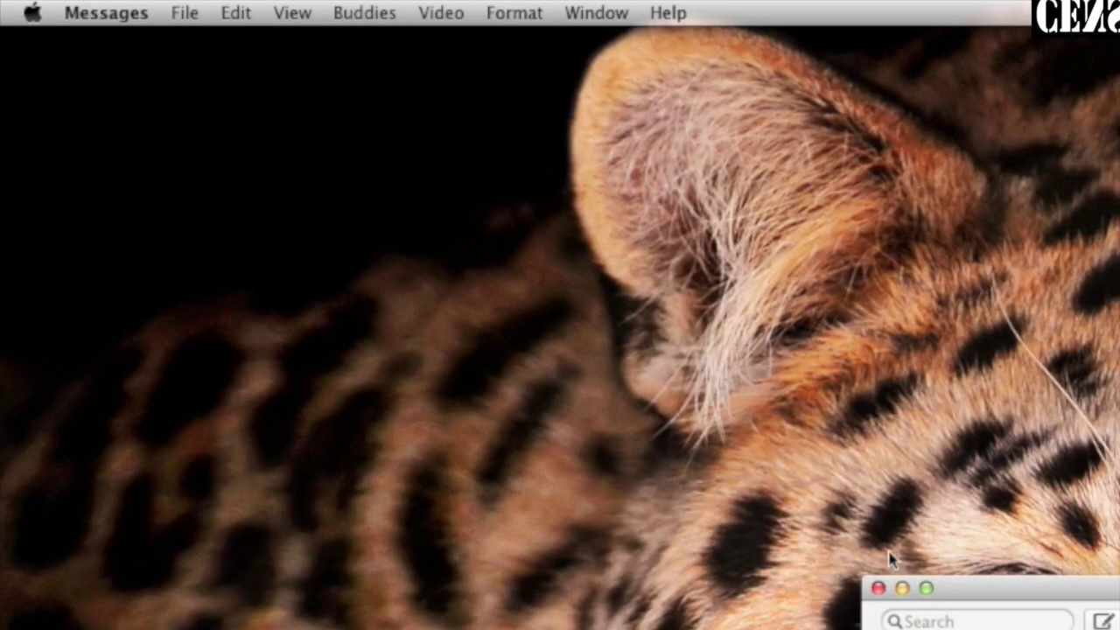
click(878, 588)
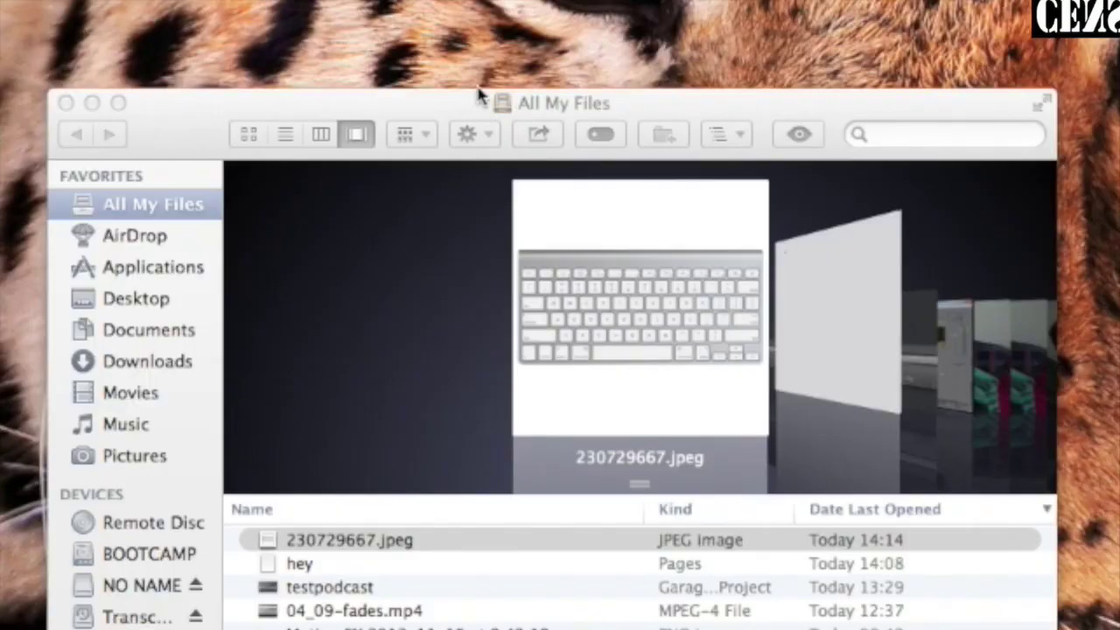
click(479, 94)
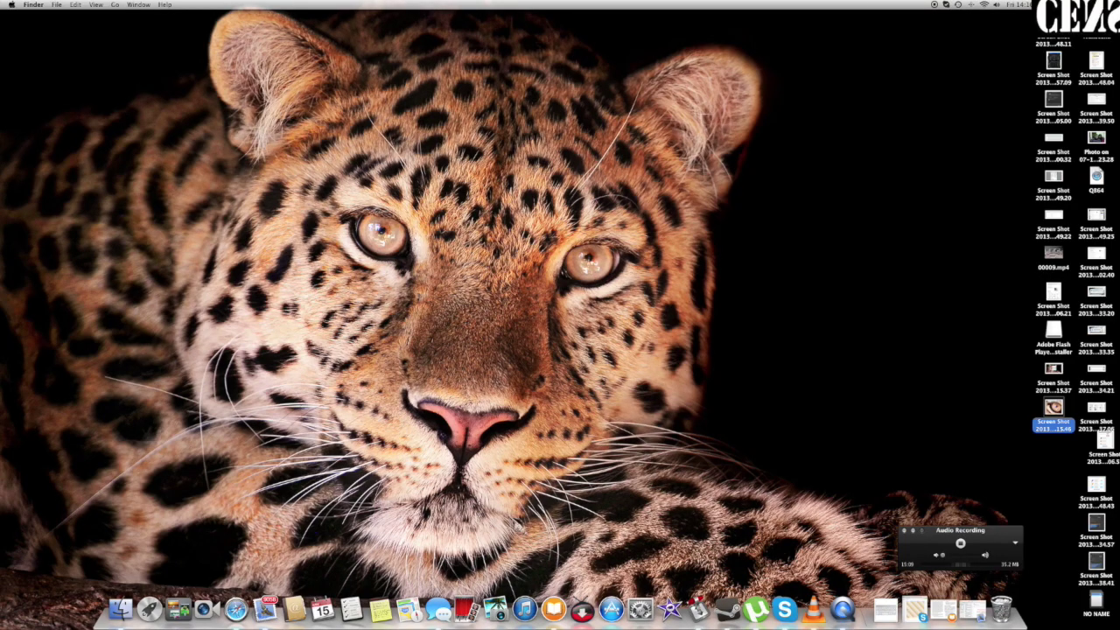
Open the 'hey' document in Pages, save it, and shift its window left
key(super+space)
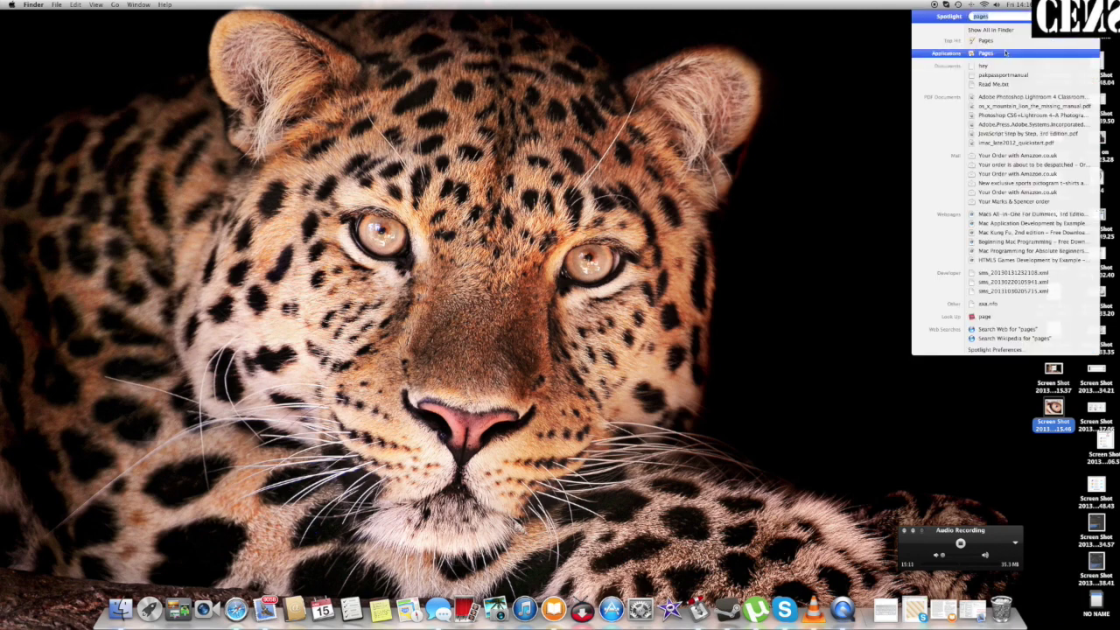
click(1005, 54)
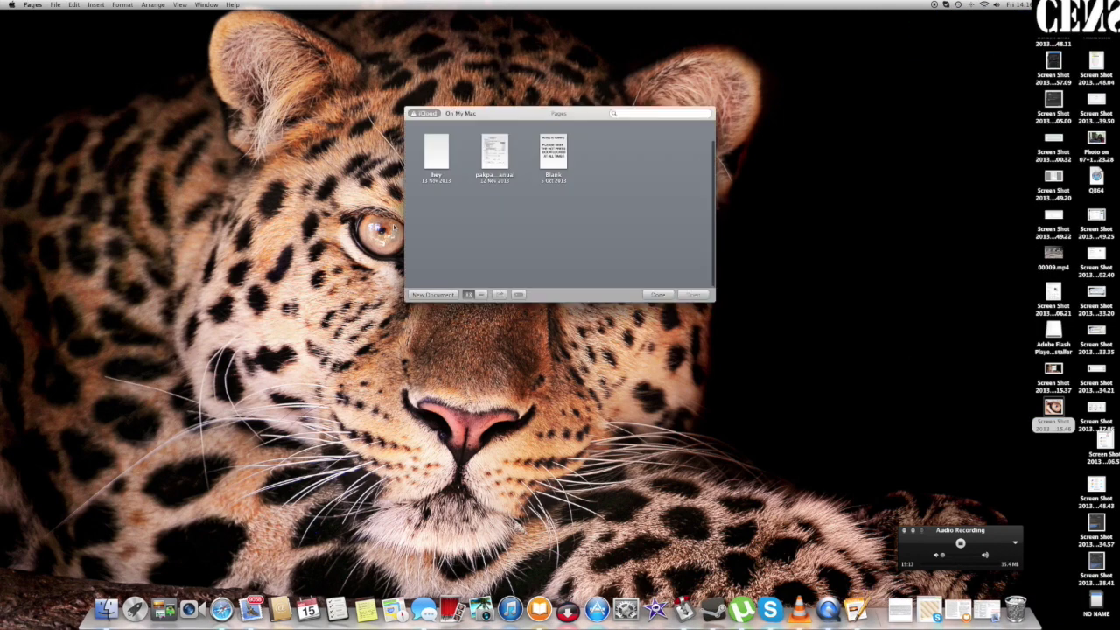
double_click(437, 156)
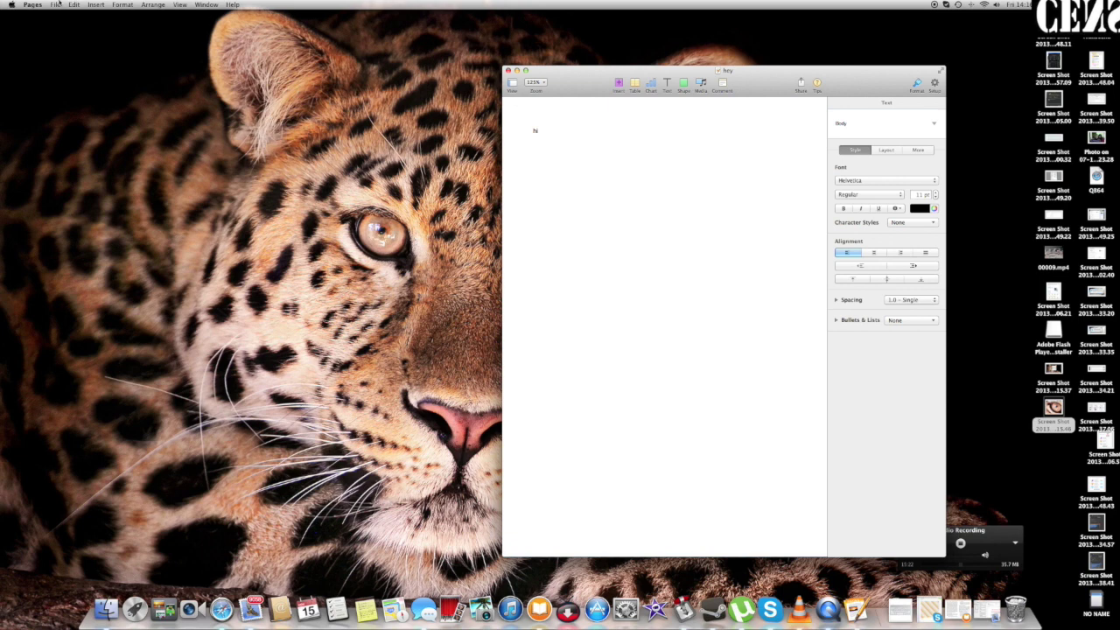
click(58, 5)
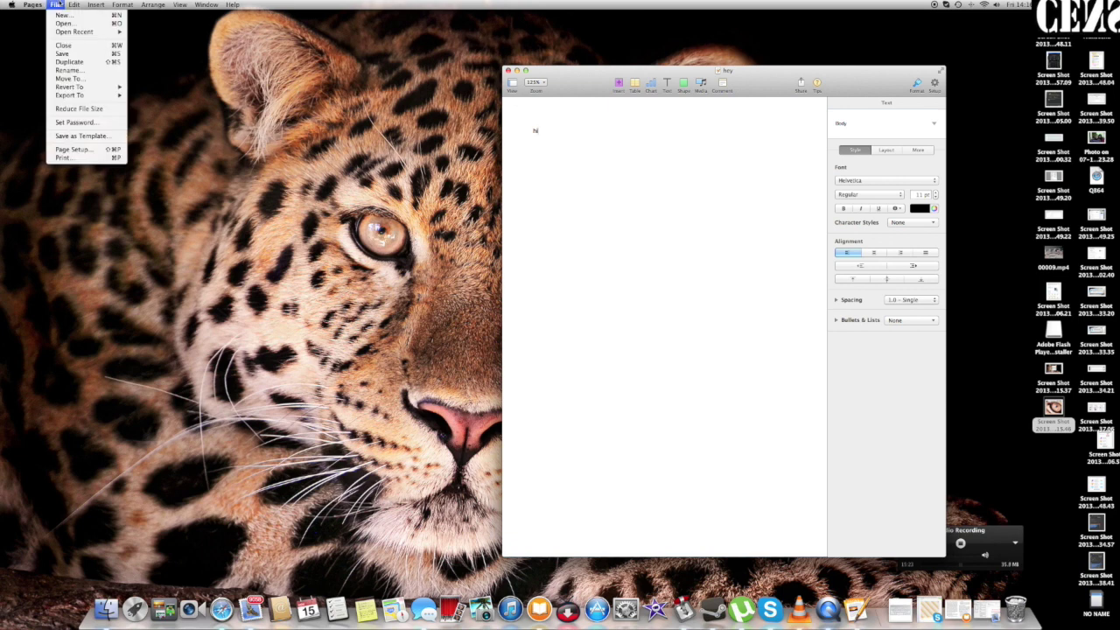
click(78, 56)
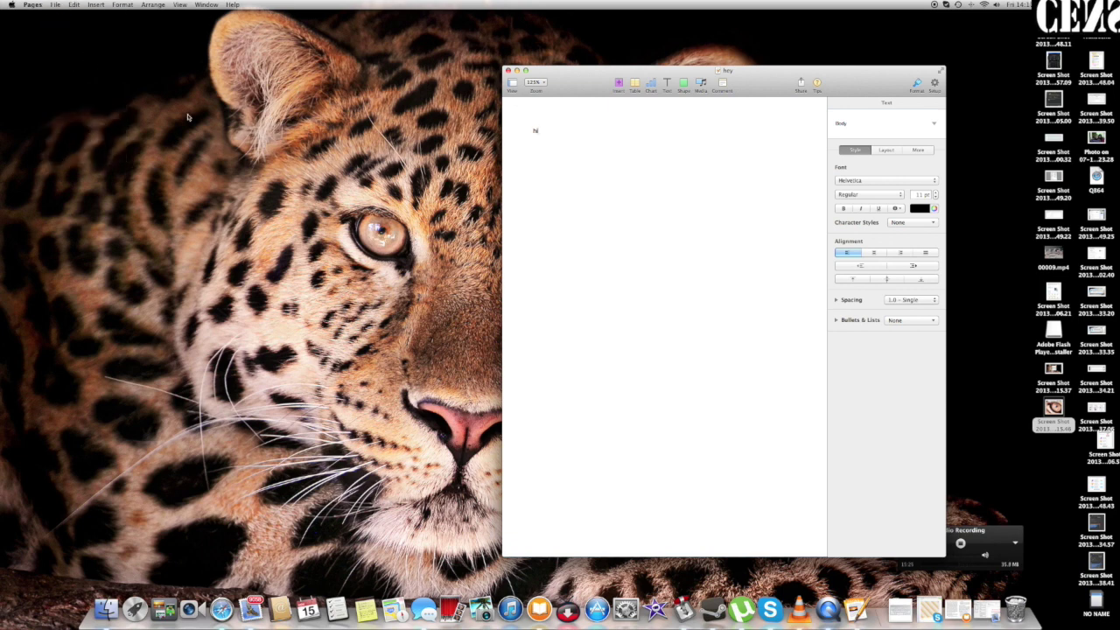
drag(612, 70, 487, 85)
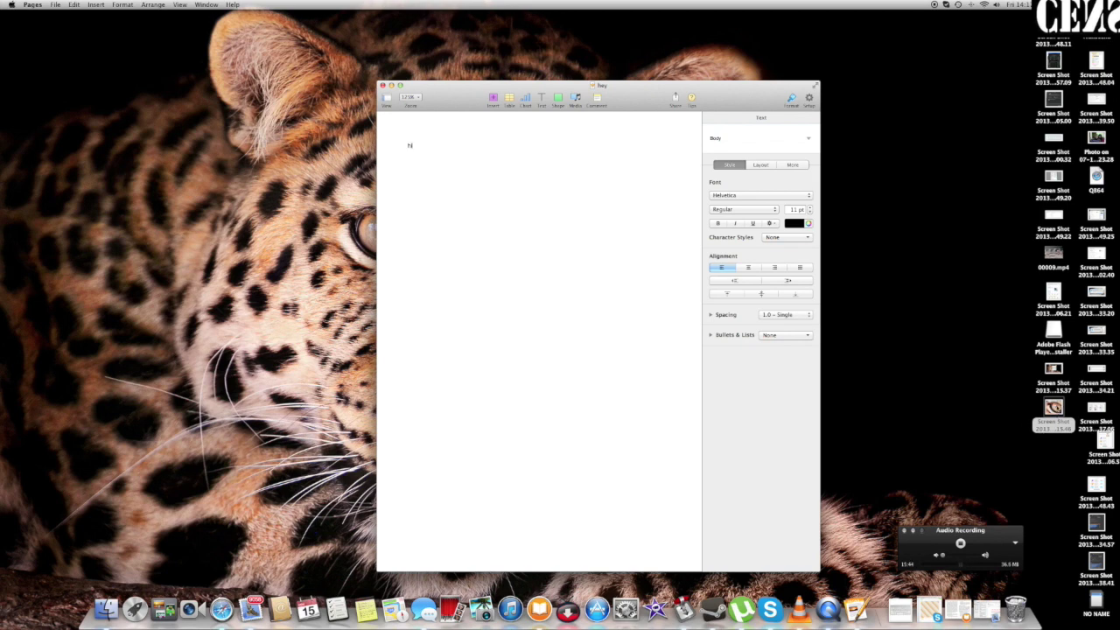
Insert the leopard-eye screenshot below 'hi', move and shrink it, then close the document
drag(1053, 407, 959, 372)
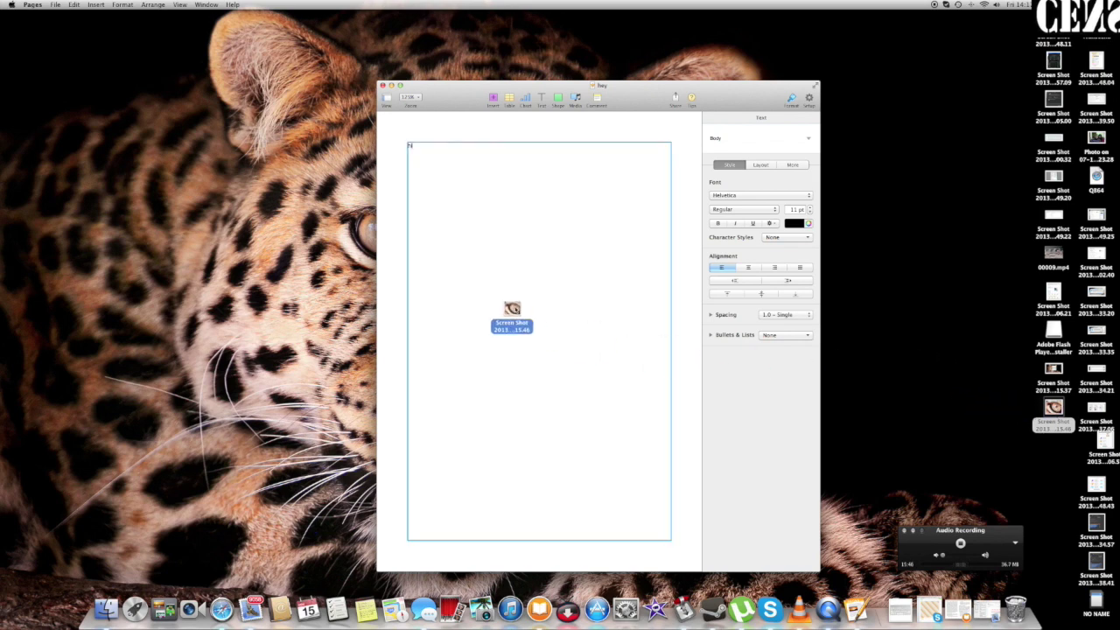
drag(959, 372, 516, 308)
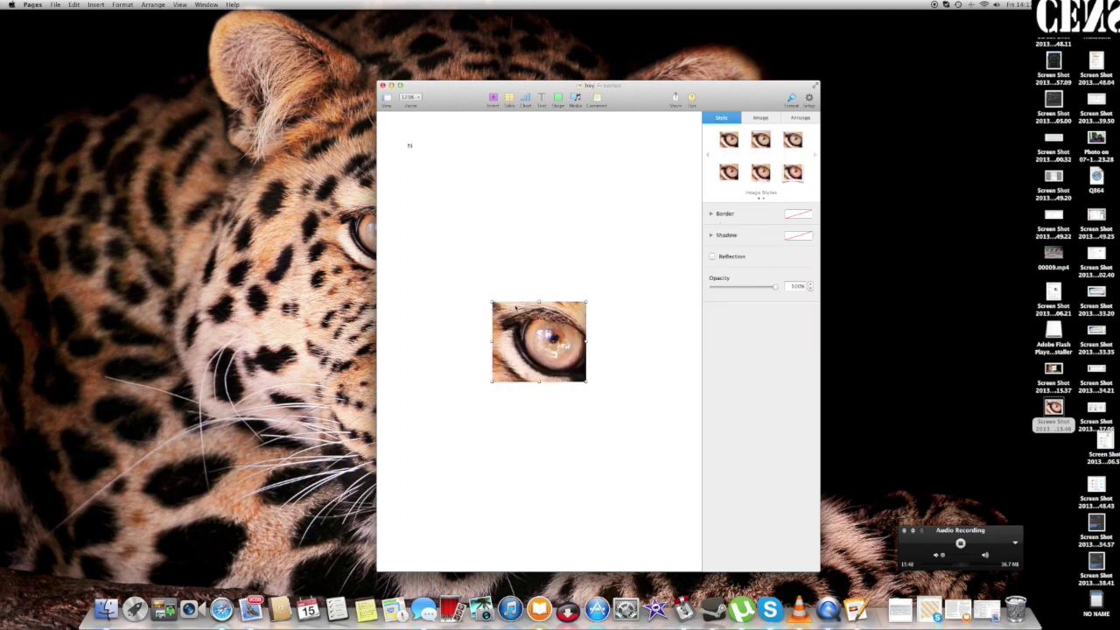
click(551, 228)
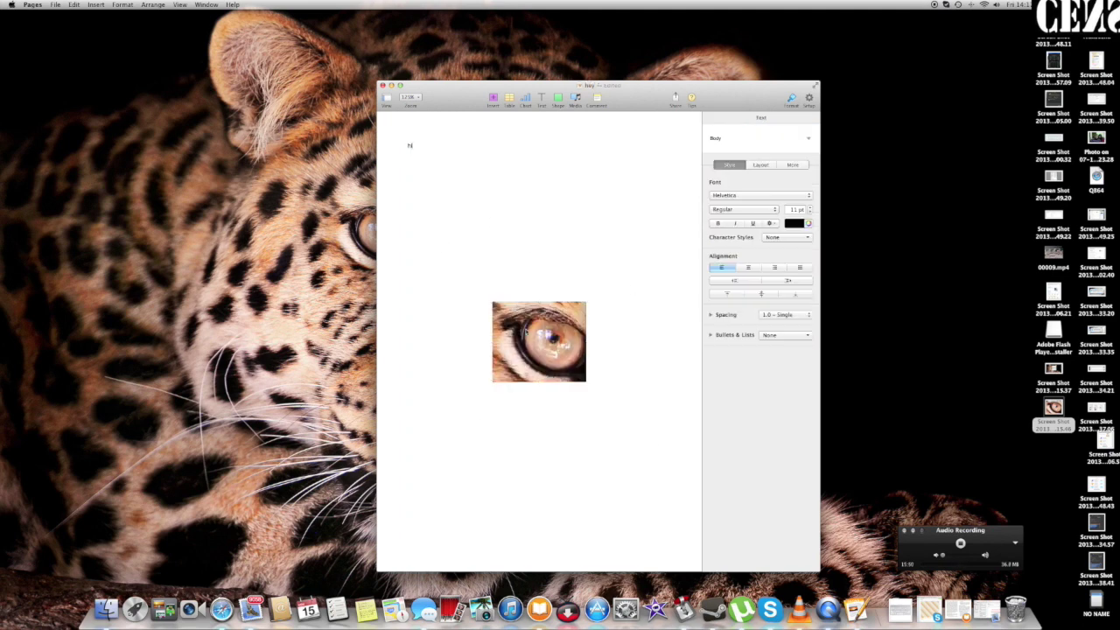
drag(528, 350, 473, 229)
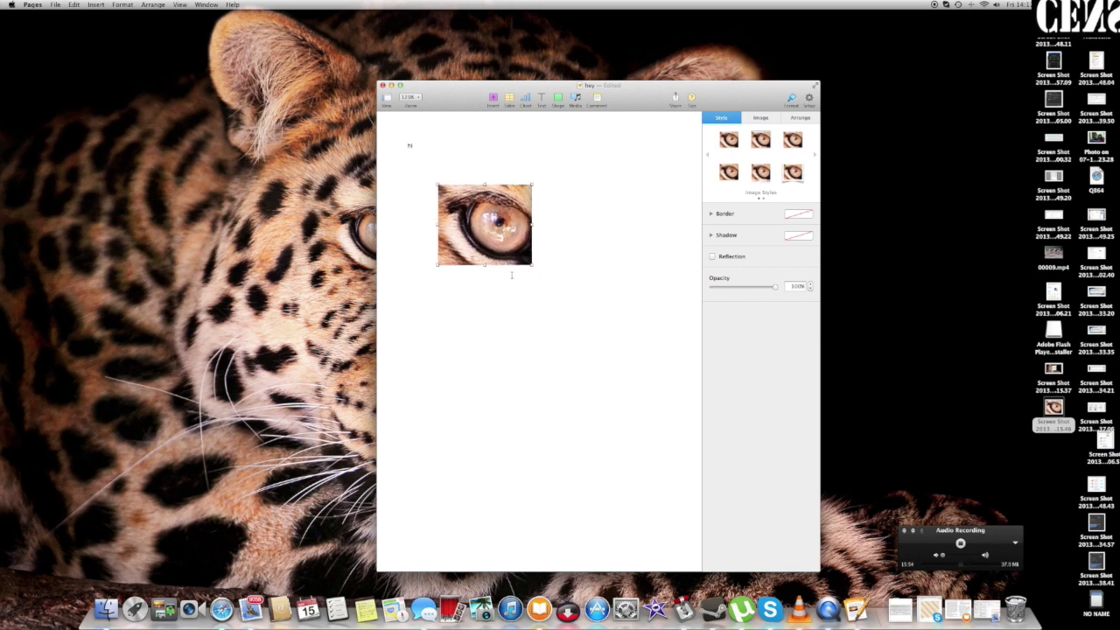
mouse_move(531, 264)
mouse_down()
mouse_move(552, 283)
mouse_move(500, 226)
mouse_up()
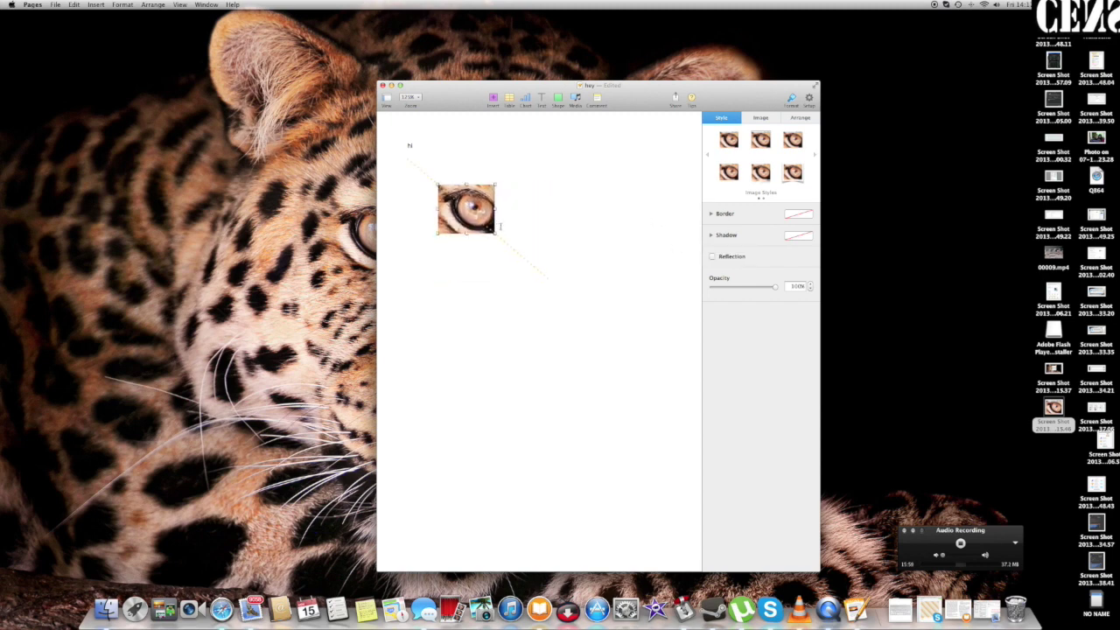
click(508, 258)
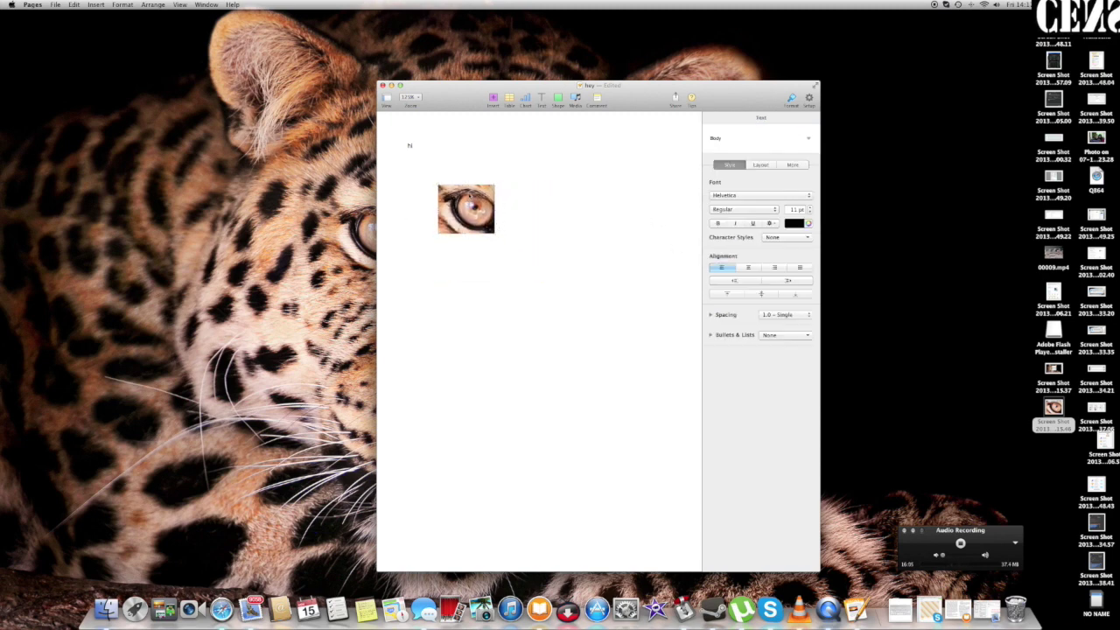
click(383, 85)
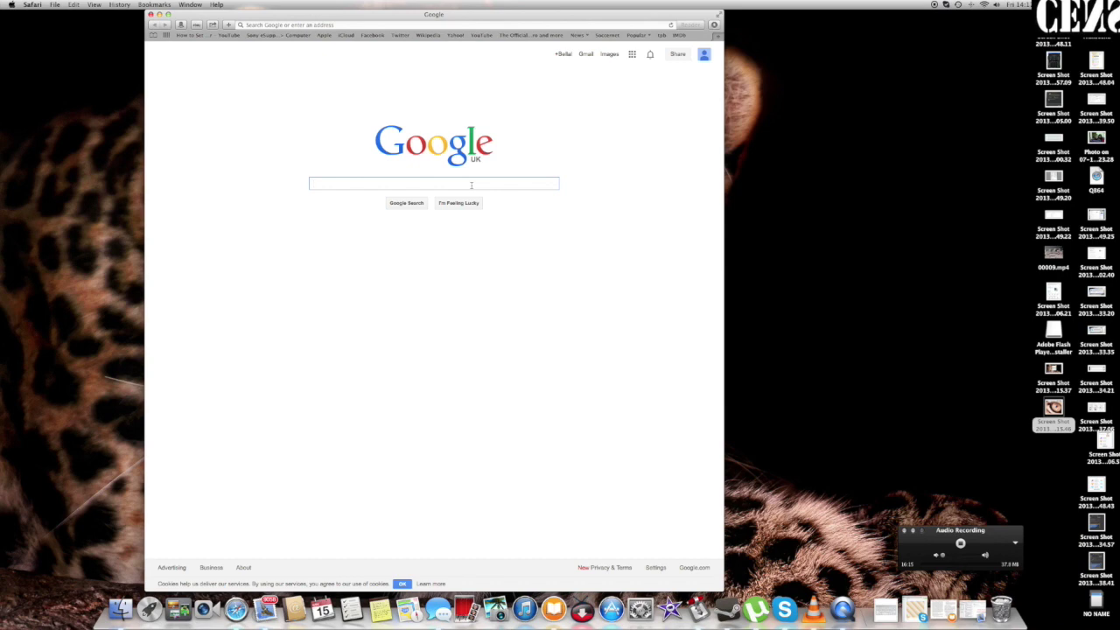
text(roses)
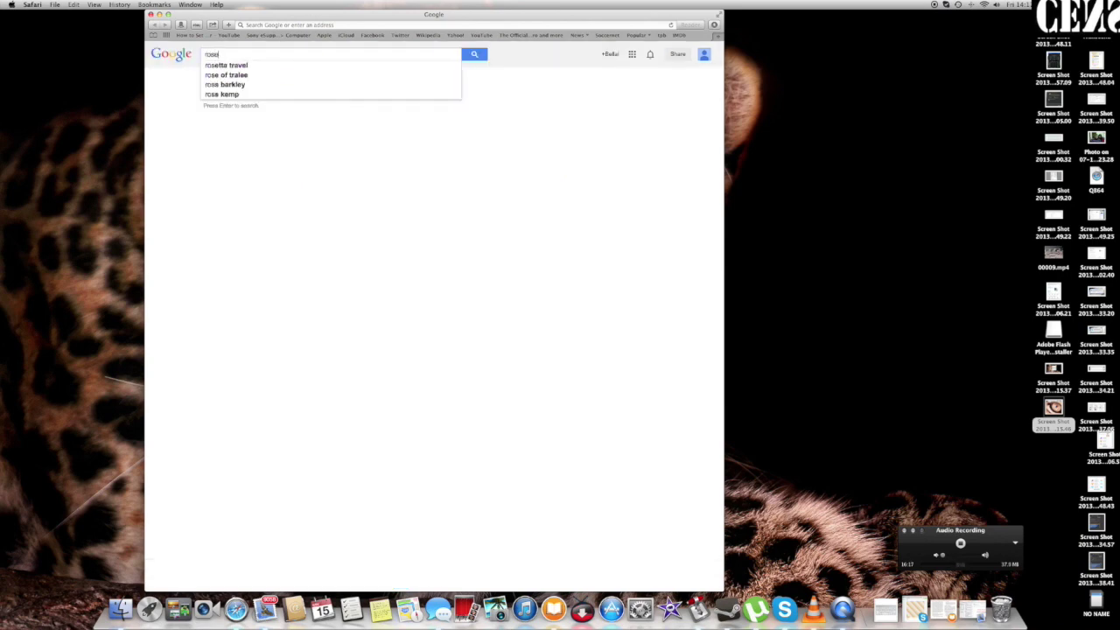
Search Google for 'roses', drag the rose photo to the desktop as Unknown.jpeg, and save it to Downloads
key(Return)
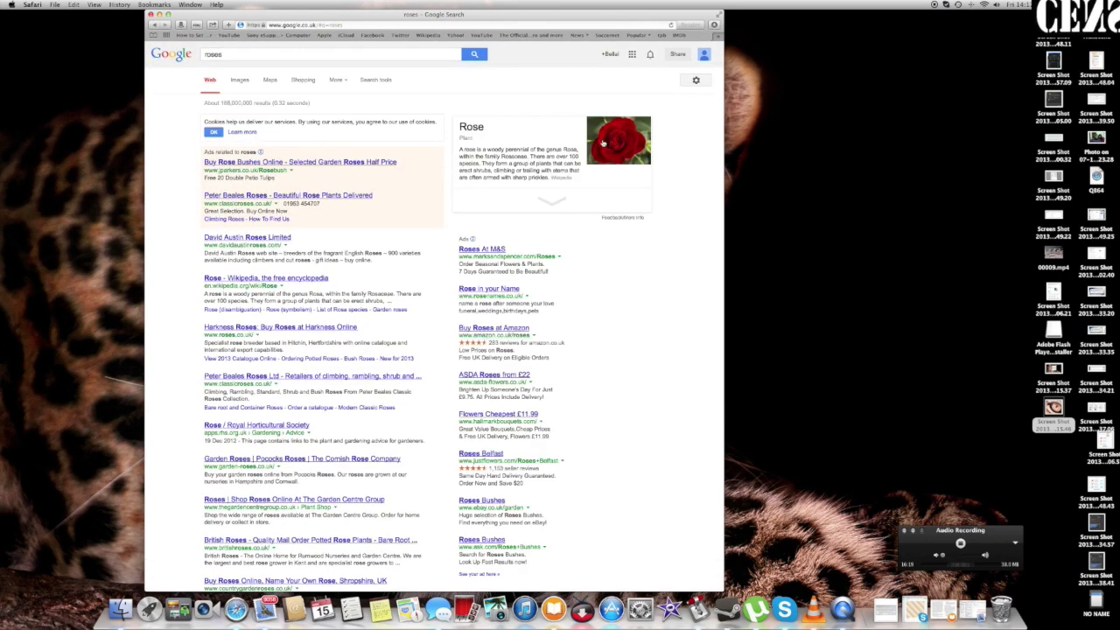
drag(615, 142, 903, 199)
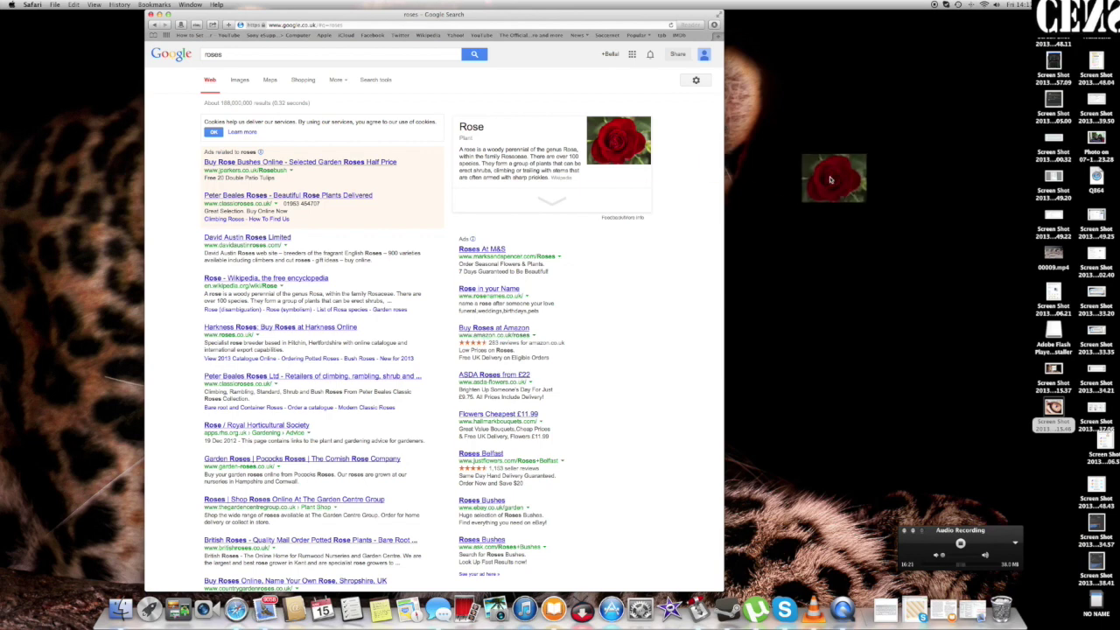
double_click(904, 199)
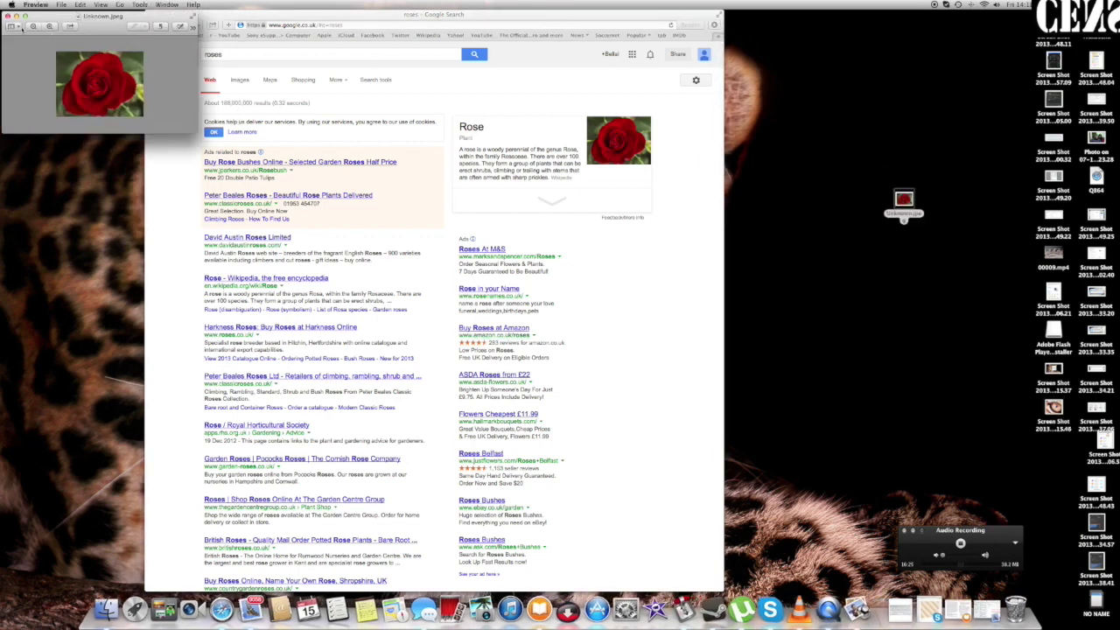
click(7, 16)
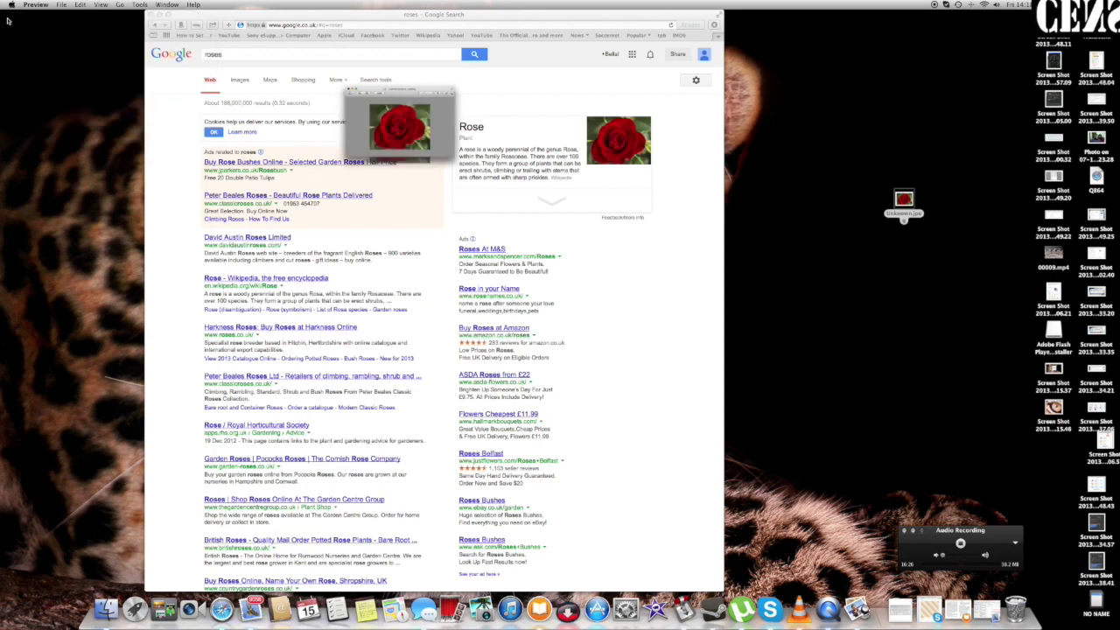
right_click(598, 146)
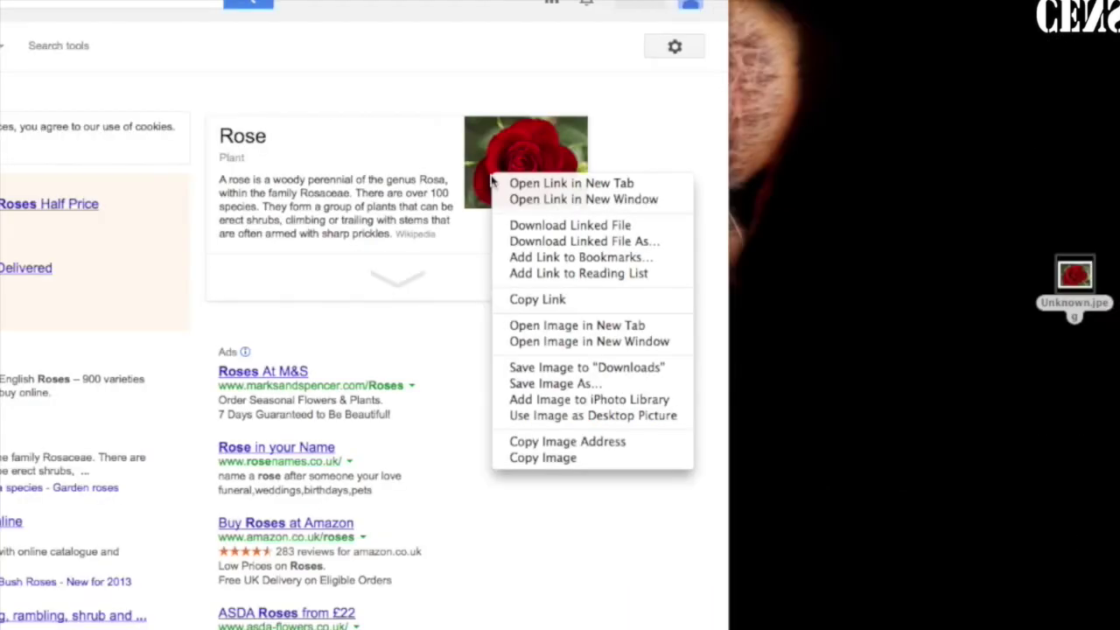
click(618, 369)
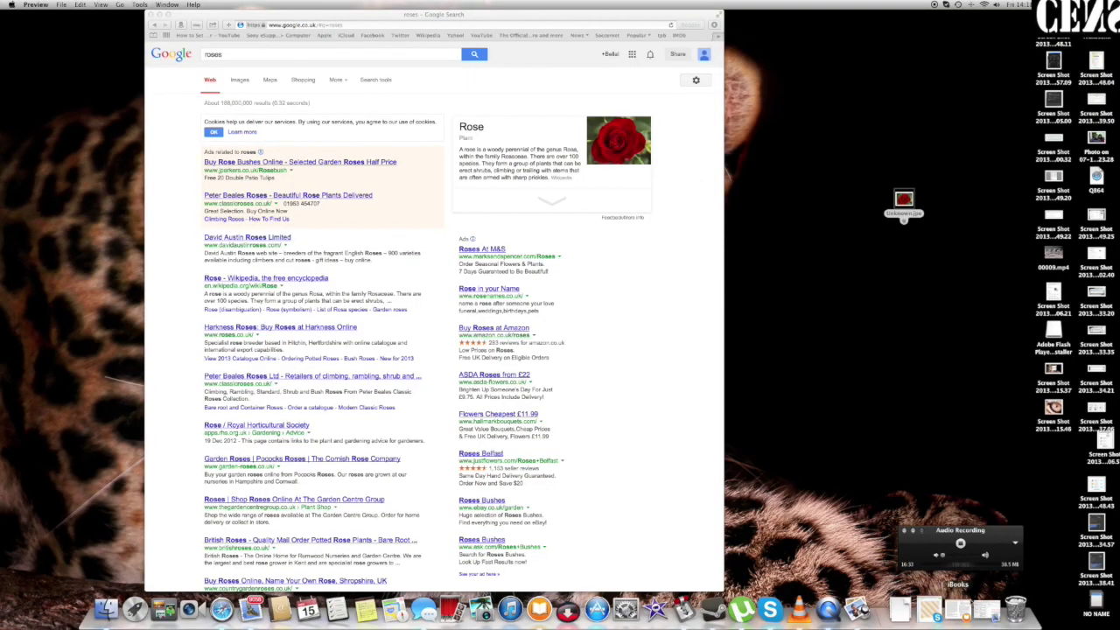
click(901, 612)
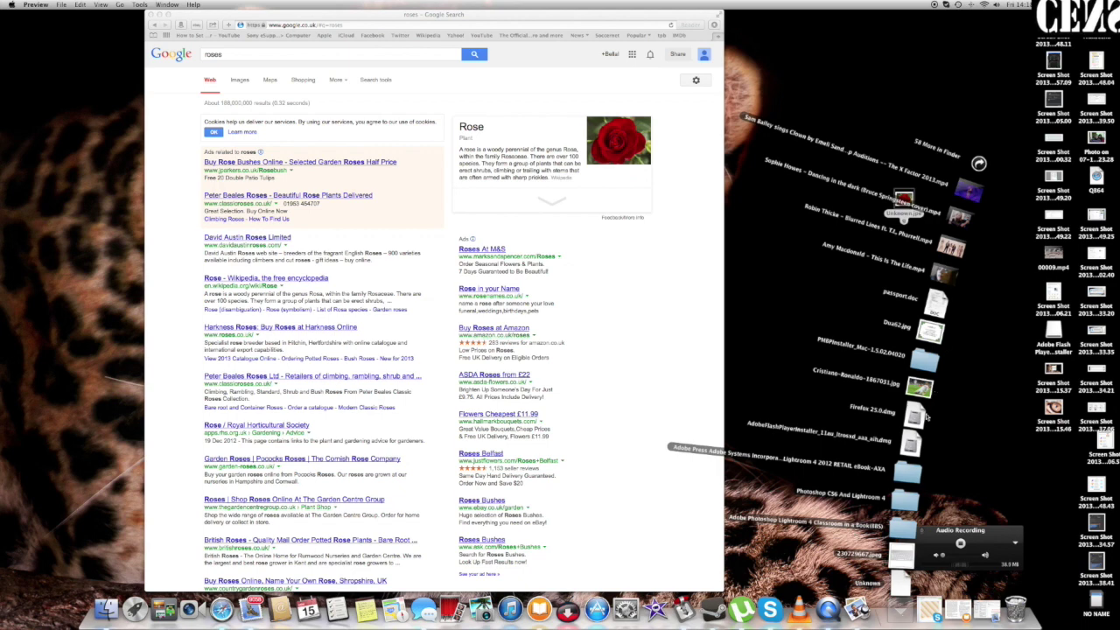
click(901, 610)
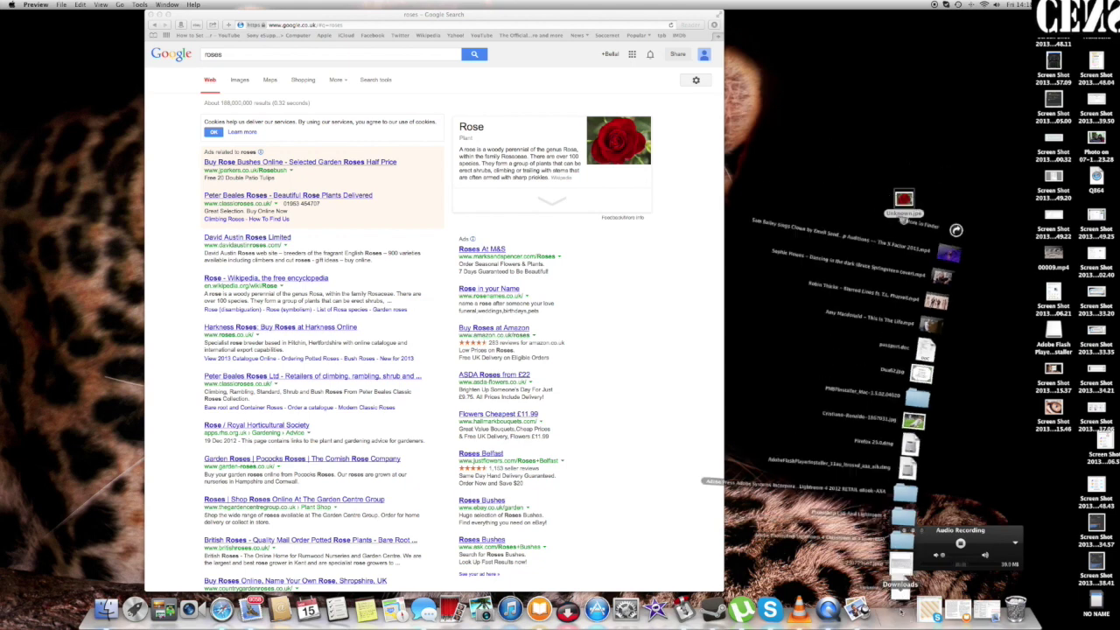
click(901, 610)
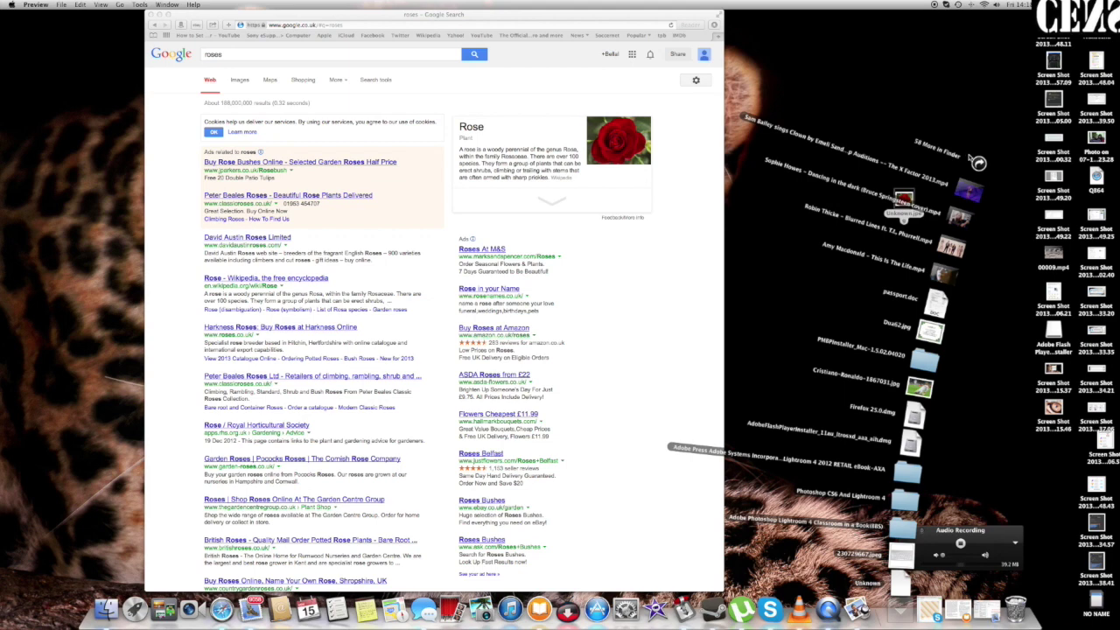
click(978, 163)
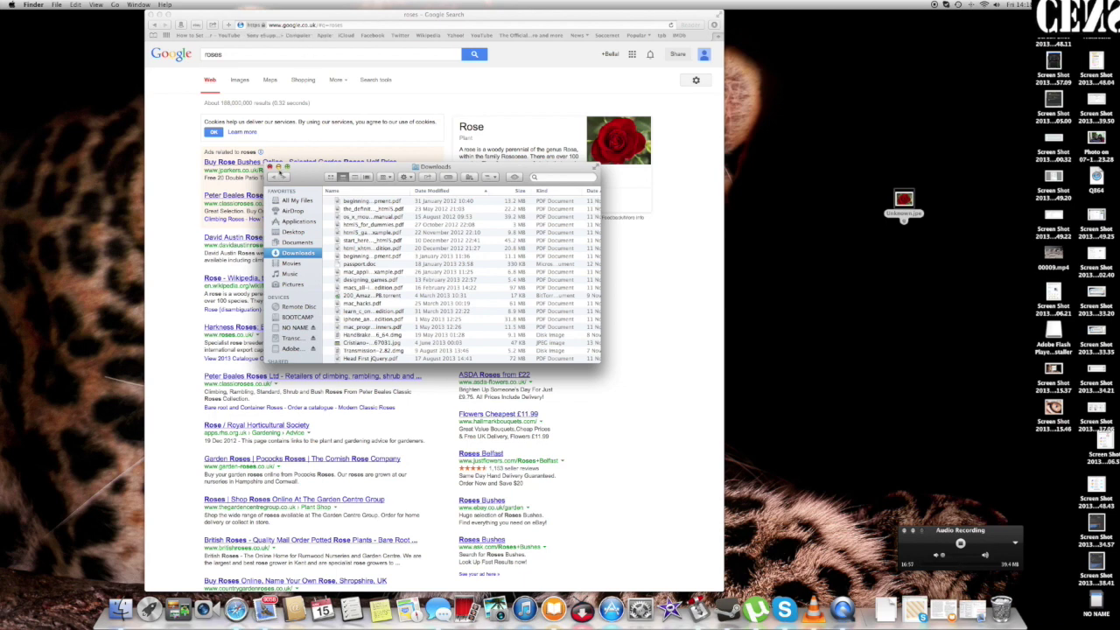
click(270, 167)
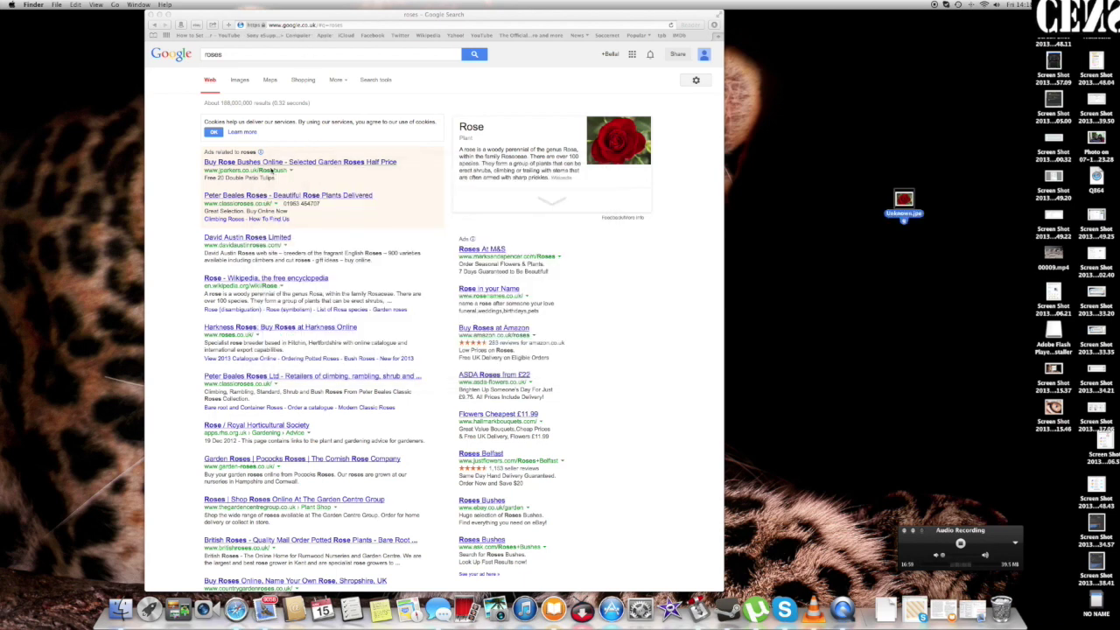
Save a rose picture from Google Images to Downloads, close Safari's window, and launch Mail
click(251, 80)
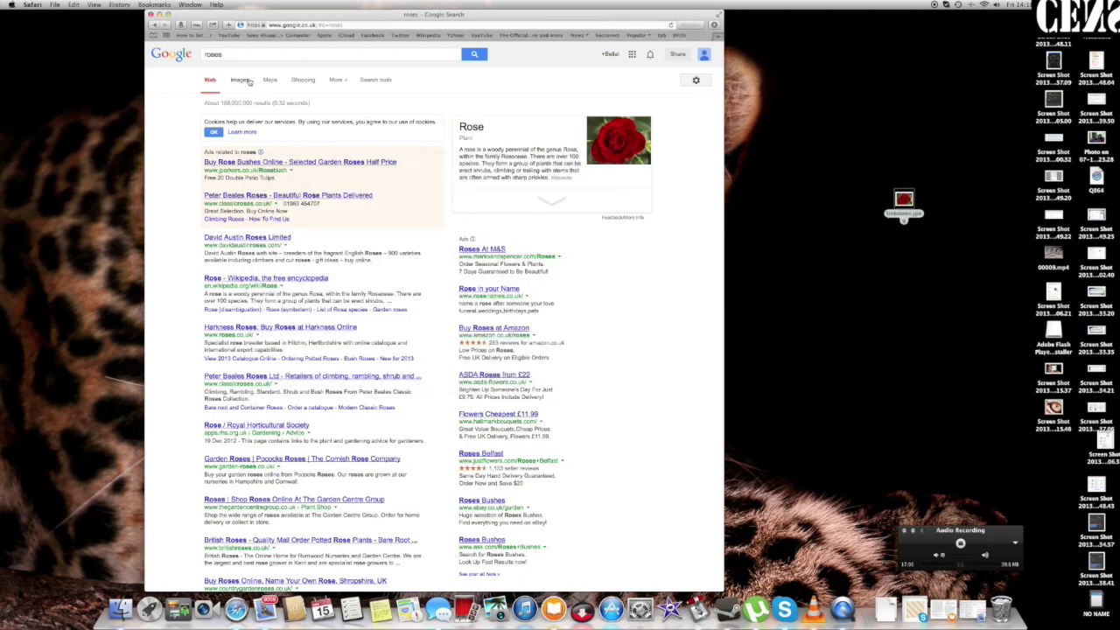
click(241, 79)
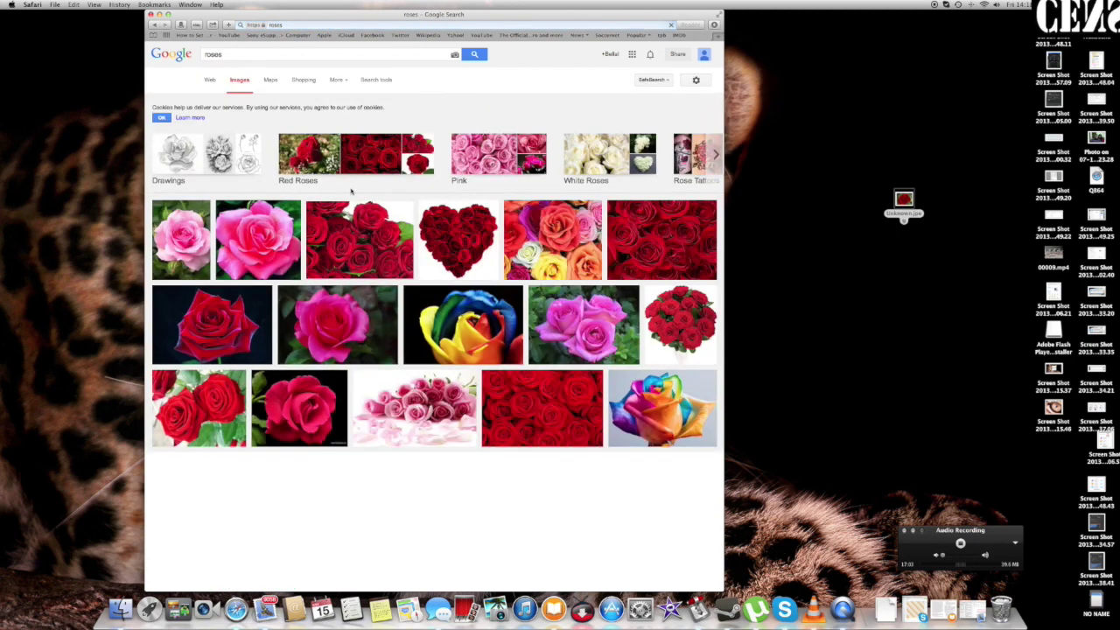
right_click(361, 226)
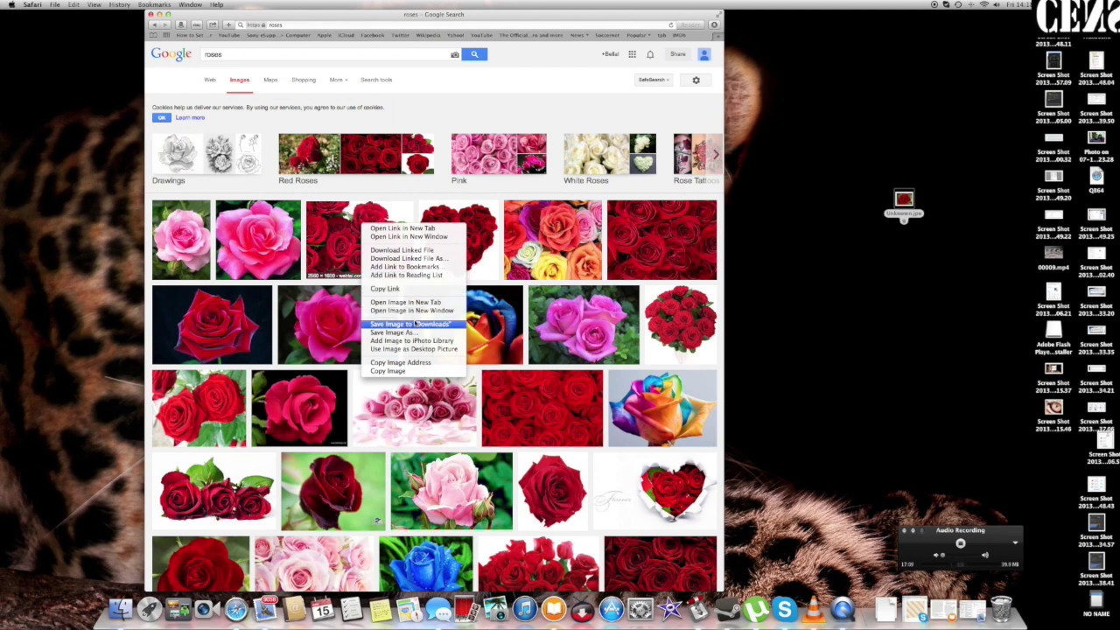
click(414, 324)
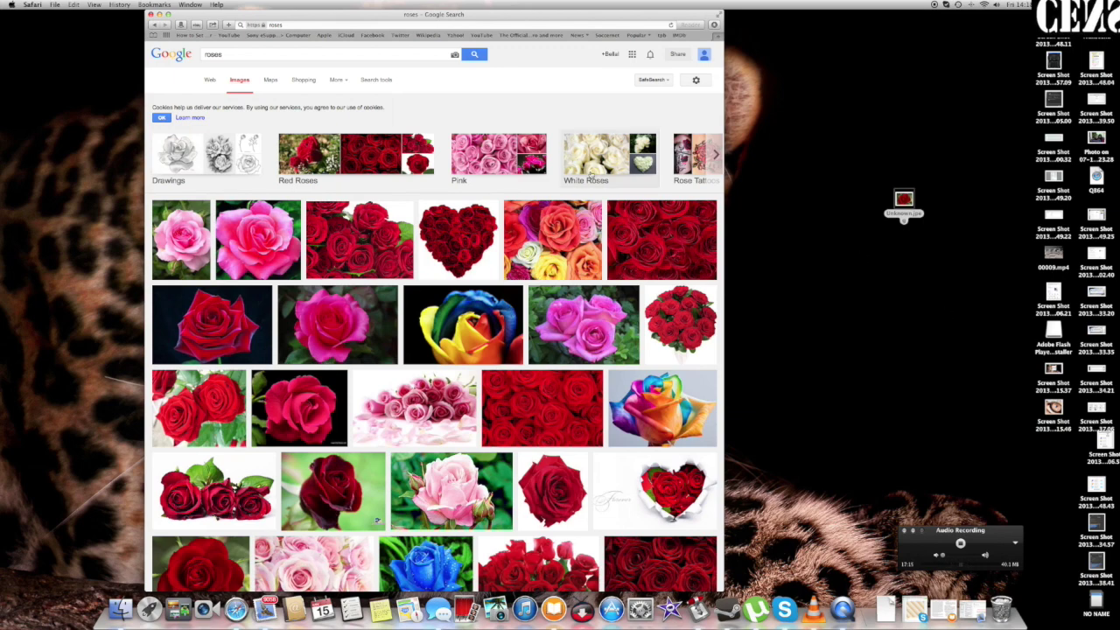
click(151, 15)
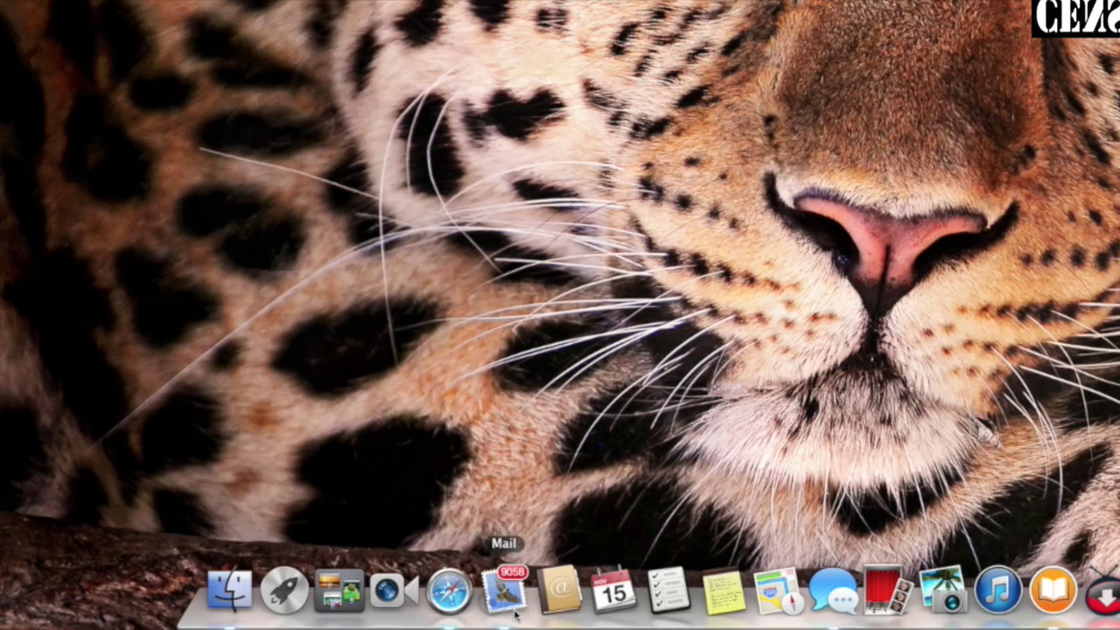
click(264, 607)
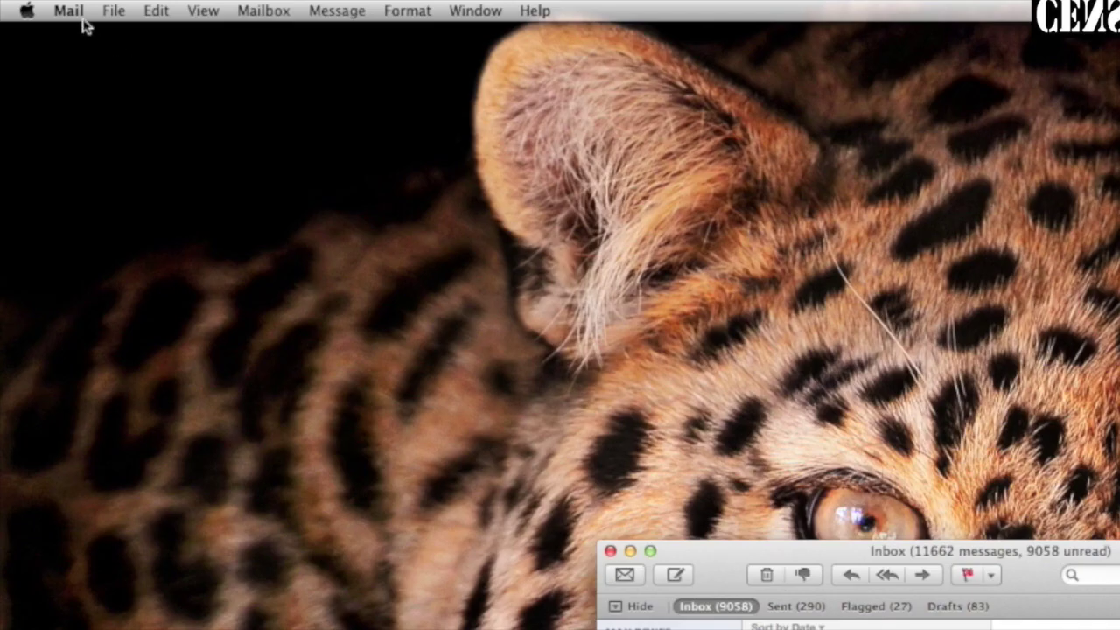
click(84, 16)
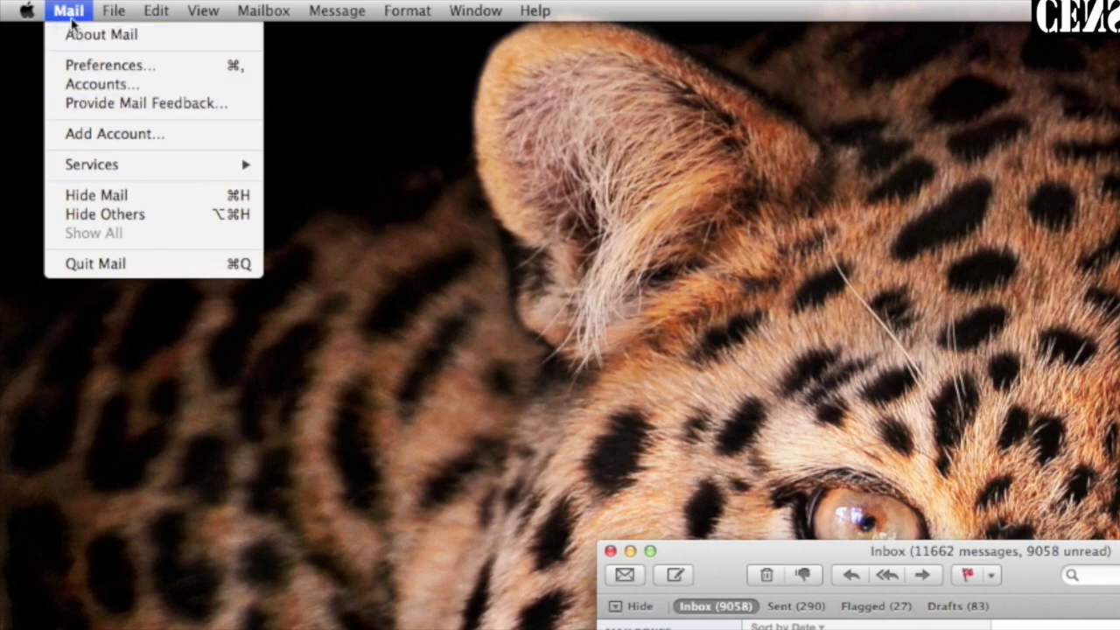
click(121, 134)
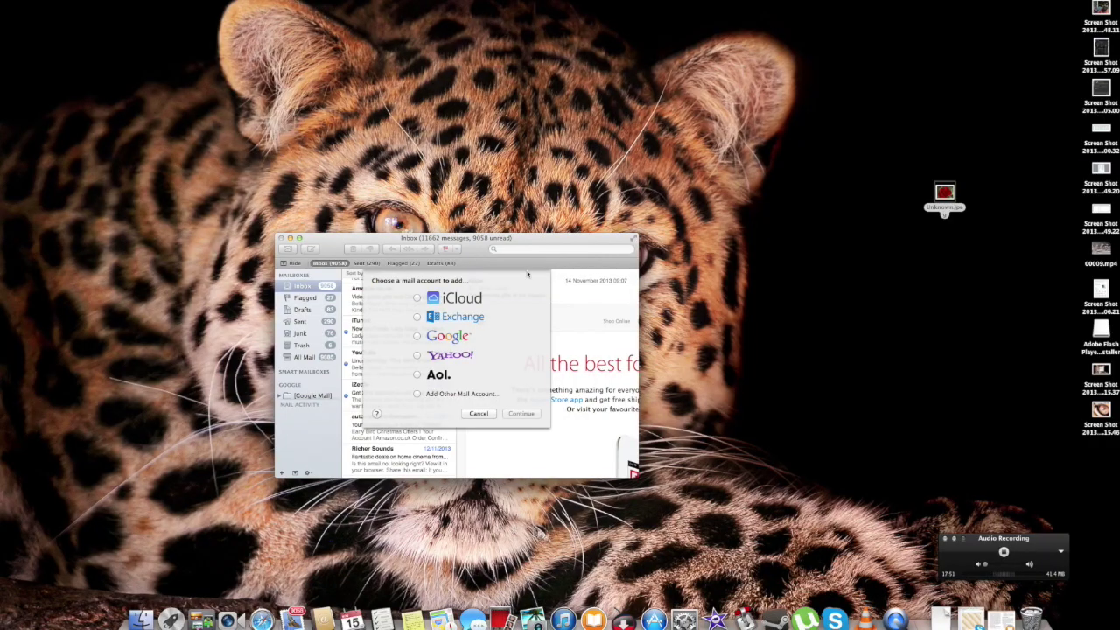
click(417, 394)
click(522, 414)
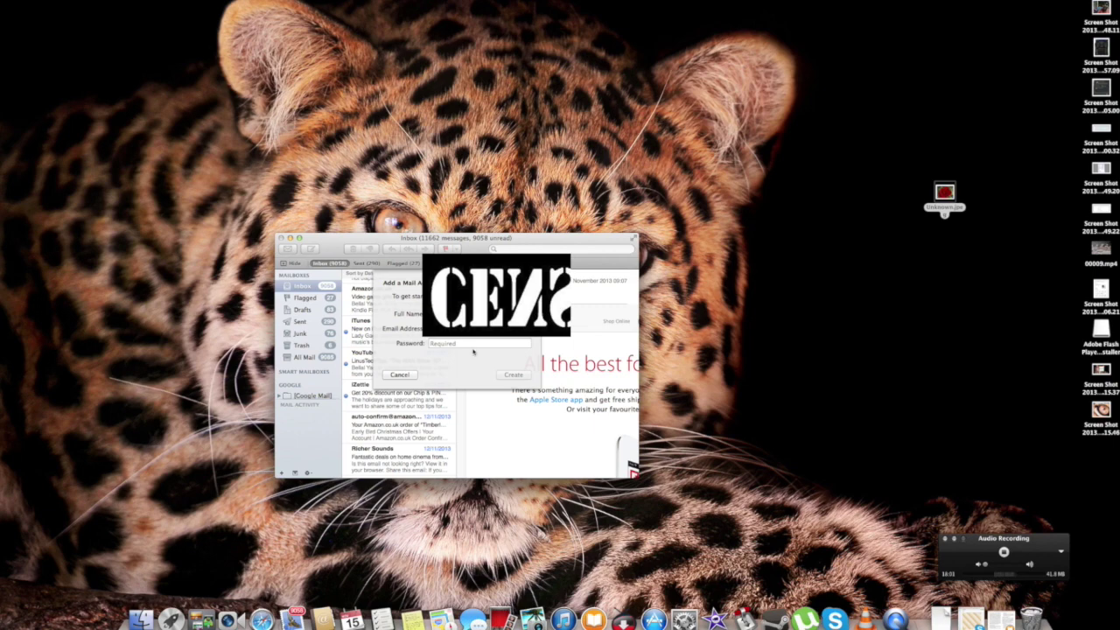
click(401, 375)
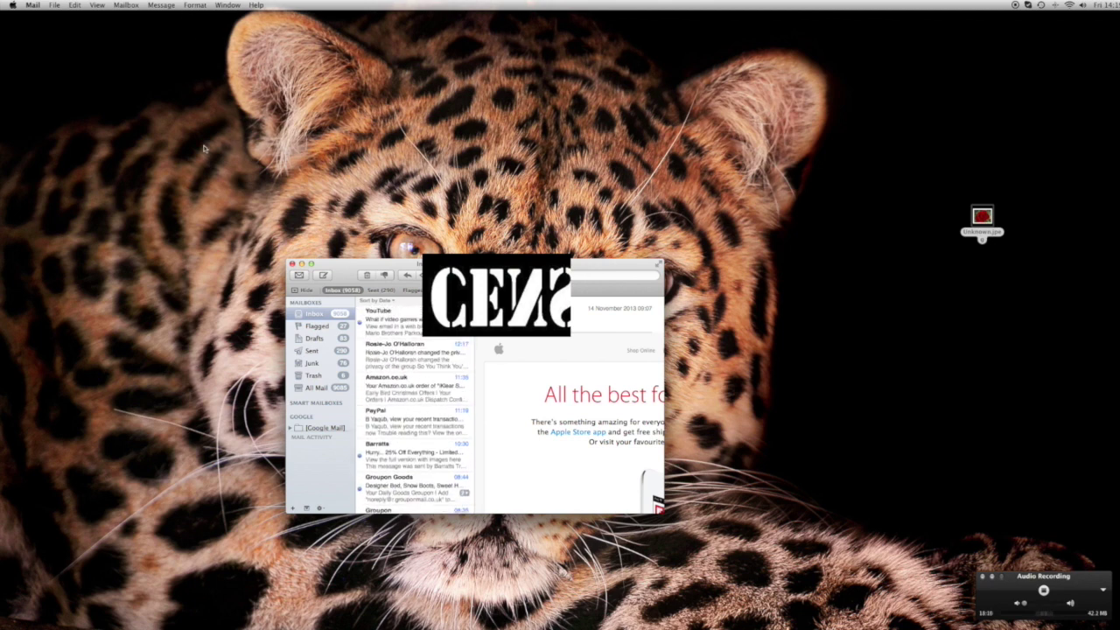
Close the Mail Inbox window and bring up Safari from the Dock
click(125, 5)
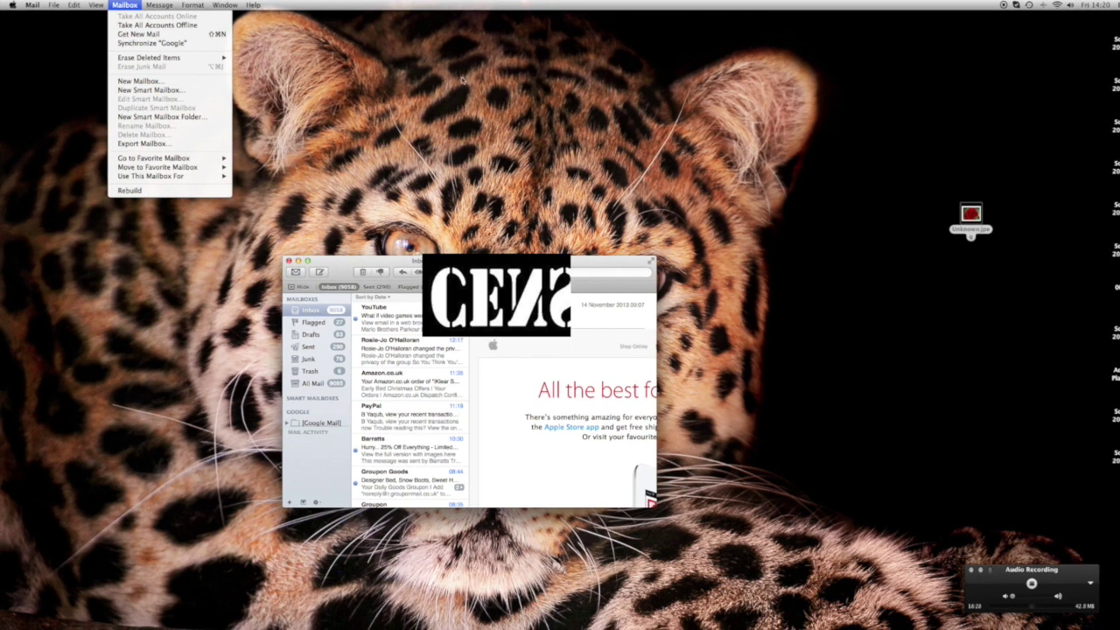
key(Escape)
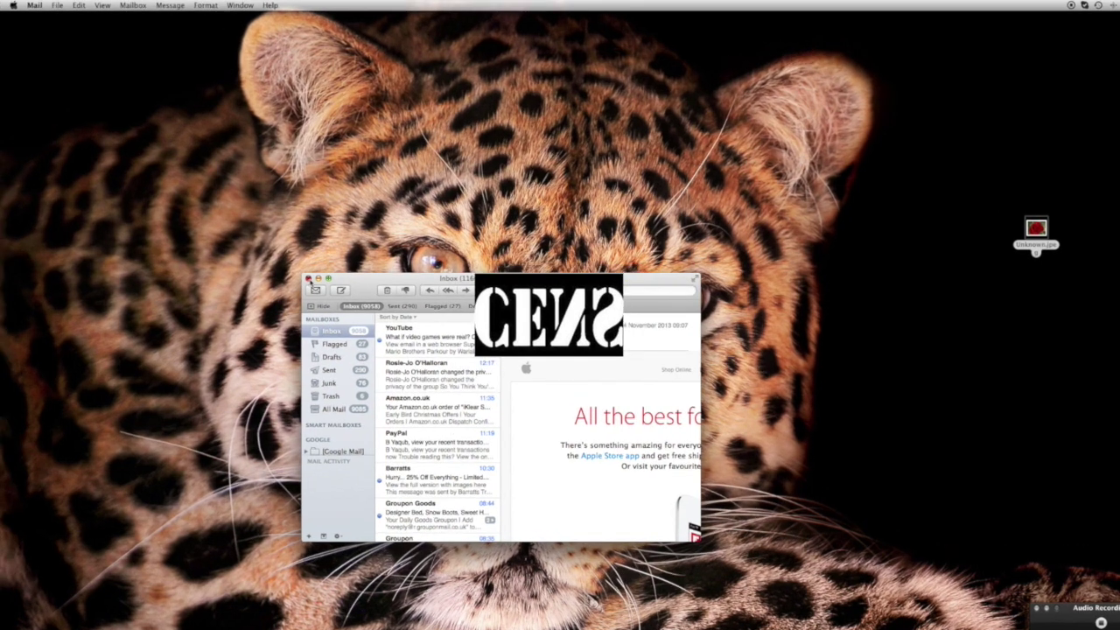
click(308, 278)
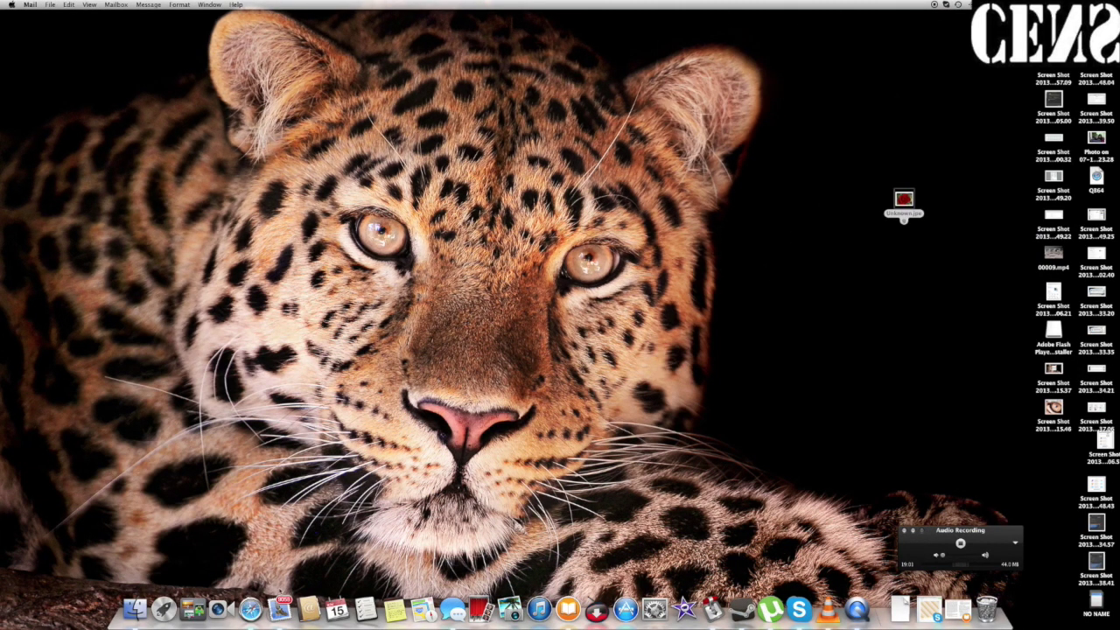
click(250, 609)
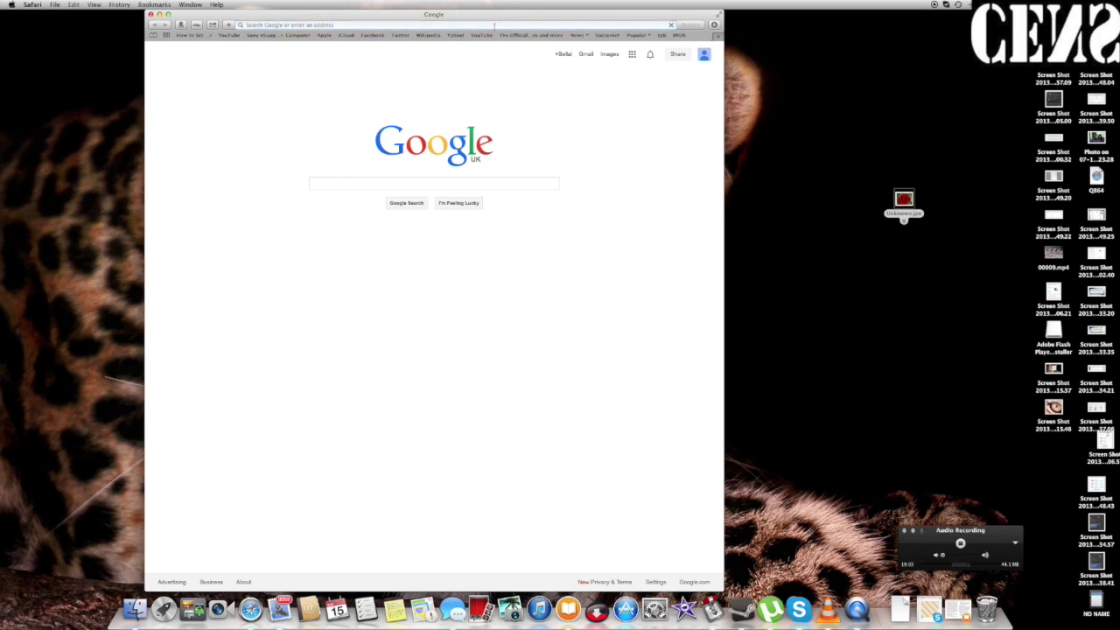
Go to CNET Download.com's Mac section and open its full most popular downloads ranking
click(494, 26)
text(cnet.com)
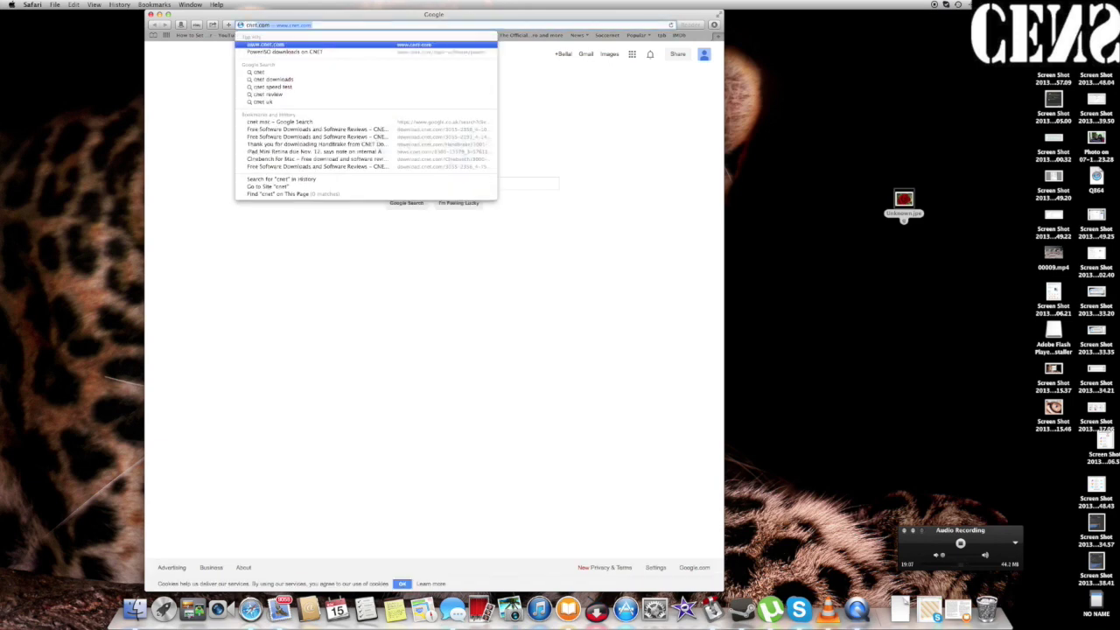
key(Return)
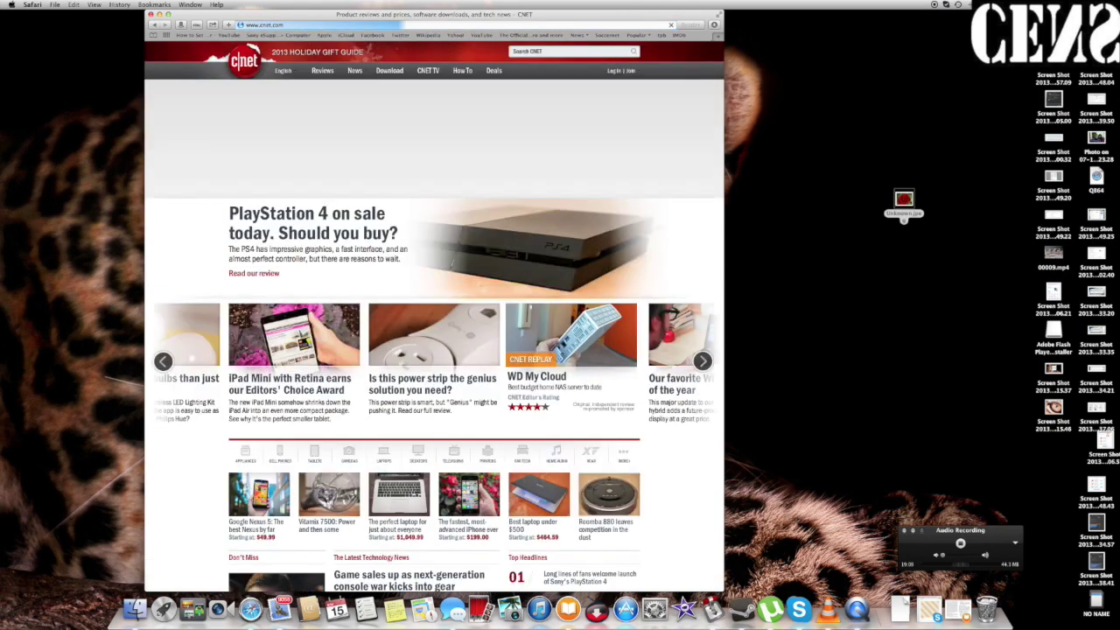
click(382, 76)
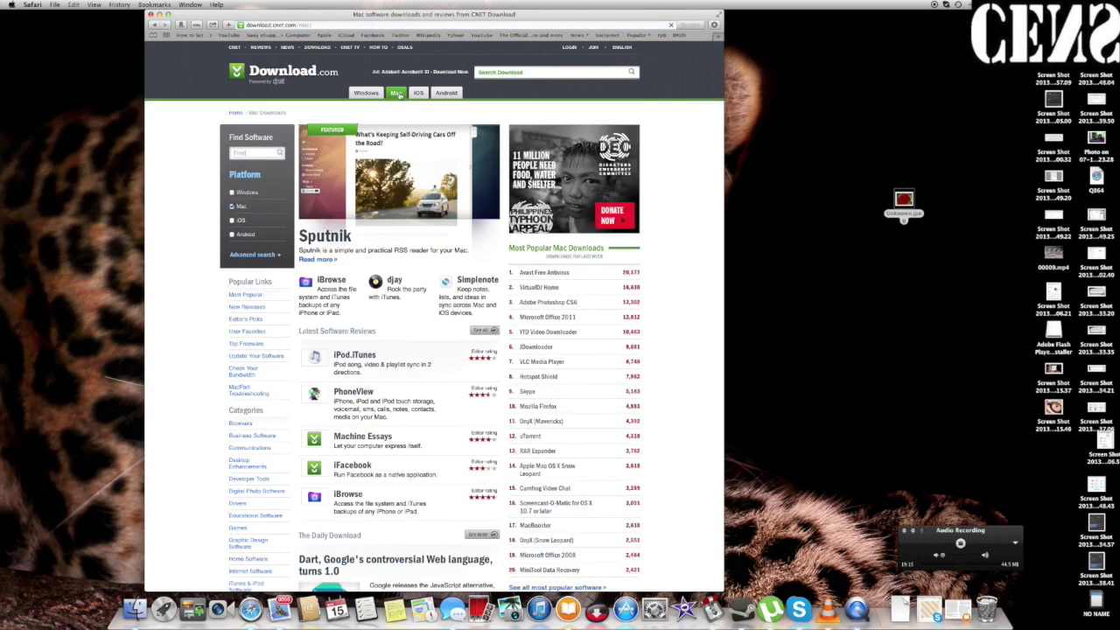
click(397, 95)
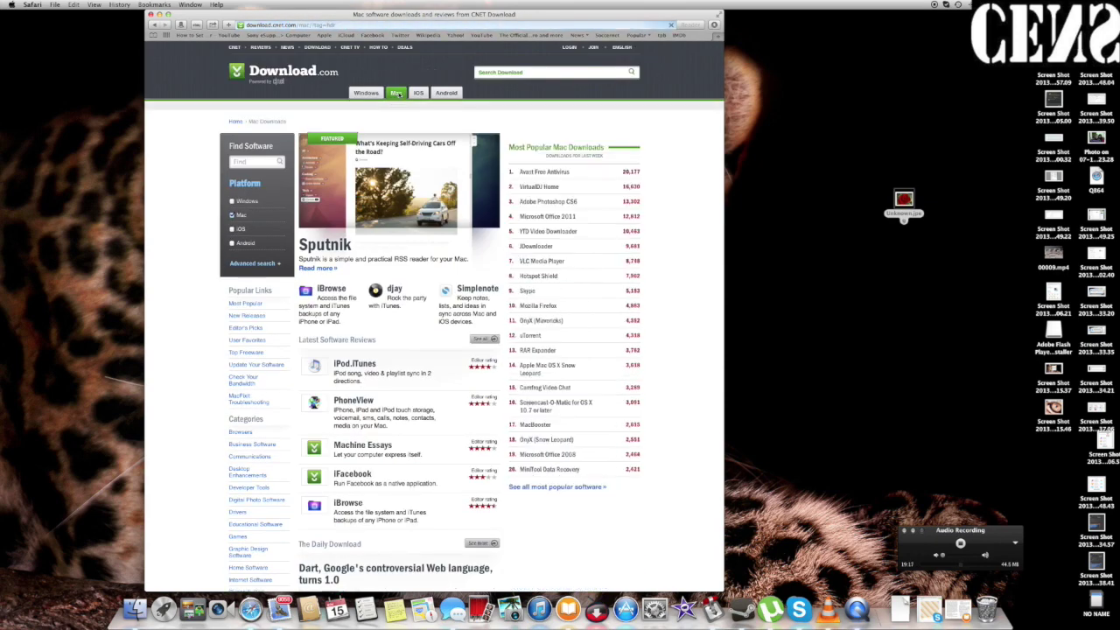
scroll(584, 305, down, 5)
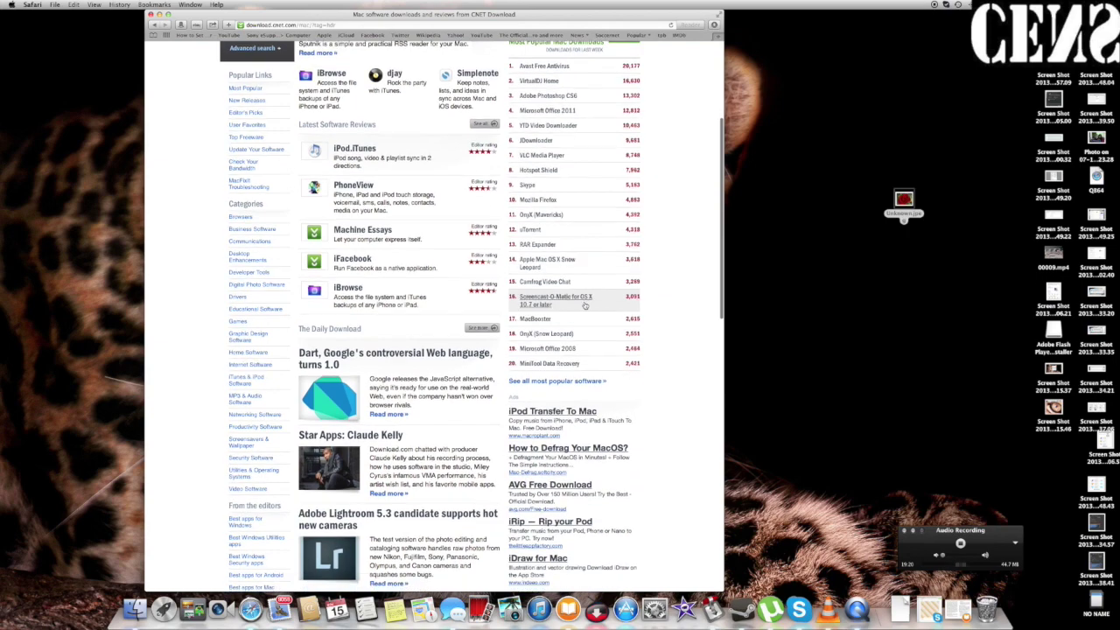
scroll(585, 304, up, 3)
scroll(585, 305, up, 3)
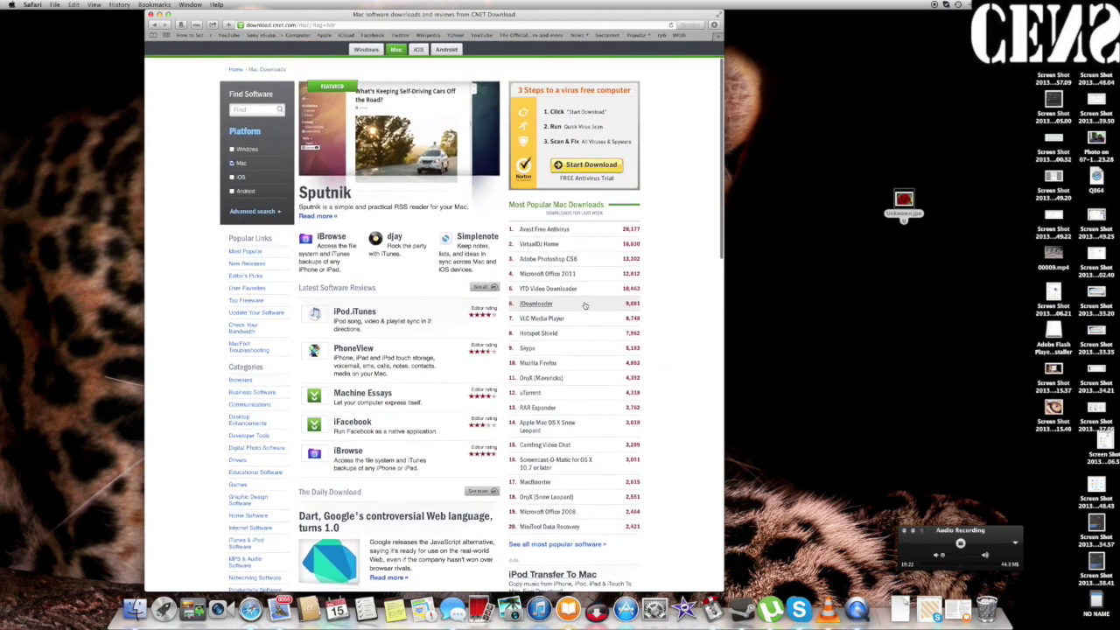
scroll(584, 304, down, 3)
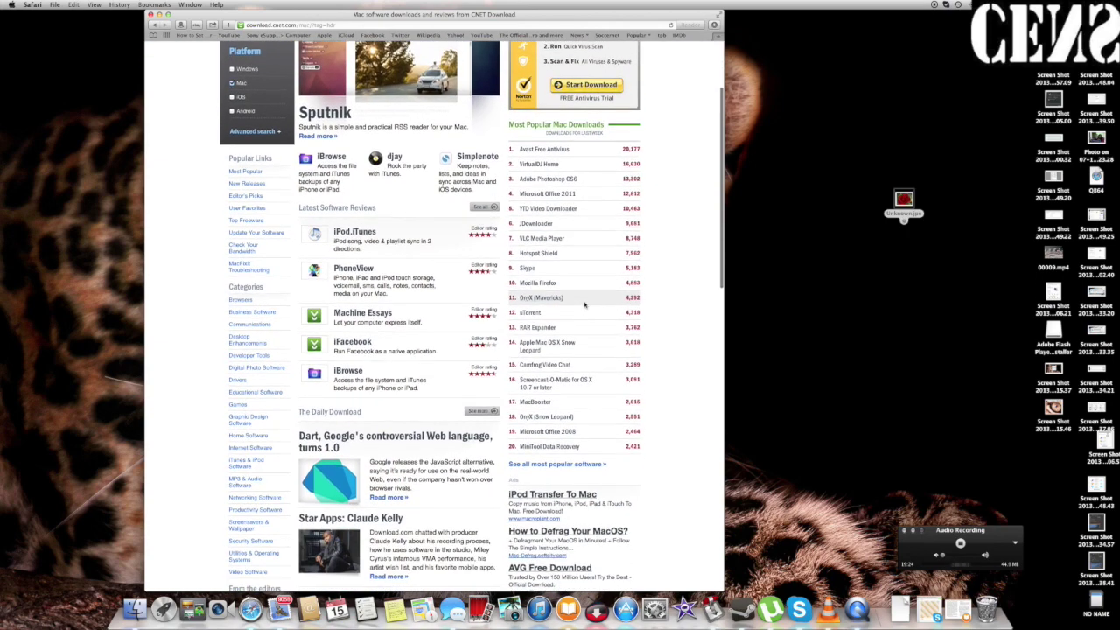
scroll(585, 304, down, 2)
scroll(584, 304, down, 3)
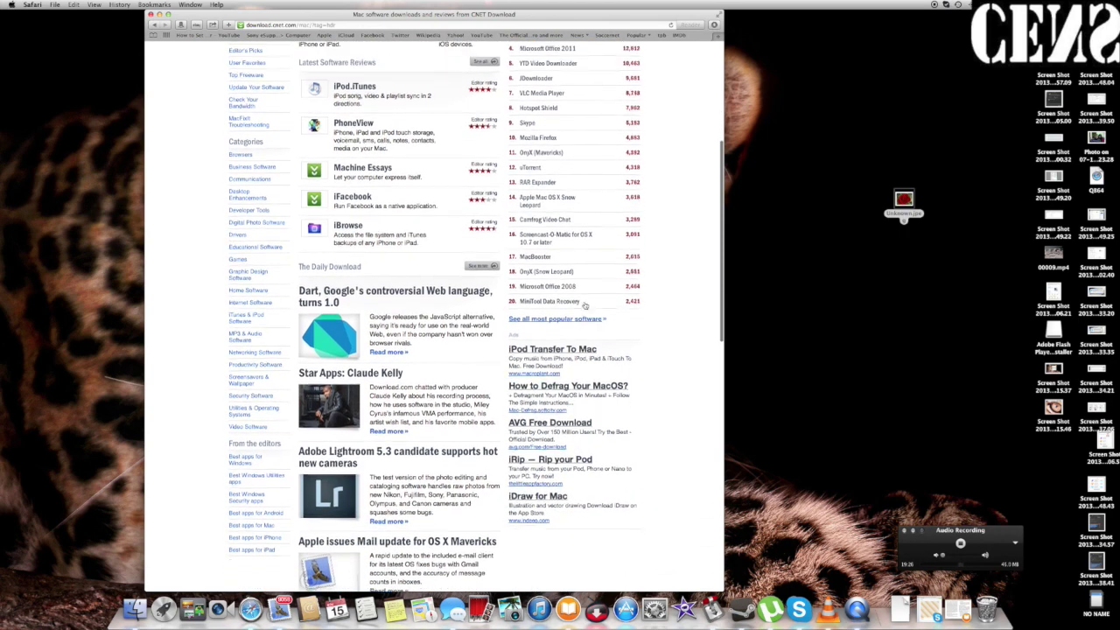
click(578, 323)
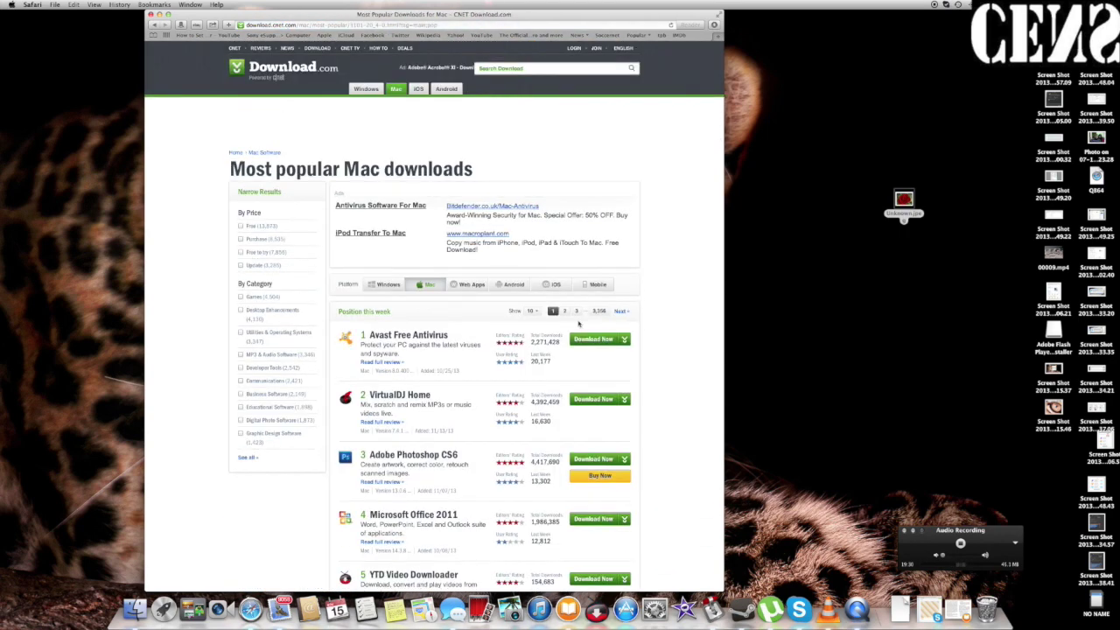
scroll(578, 324, down, 2)
scroll(578, 324, down, 3)
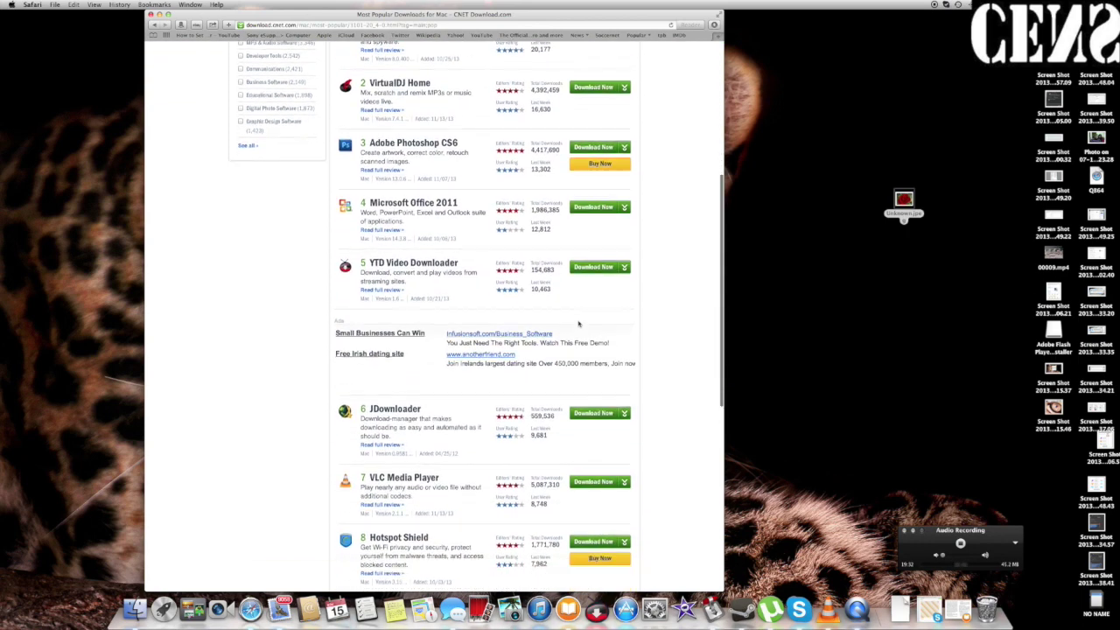
scroll(578, 323, down, 3)
scroll(579, 324, down, 2)
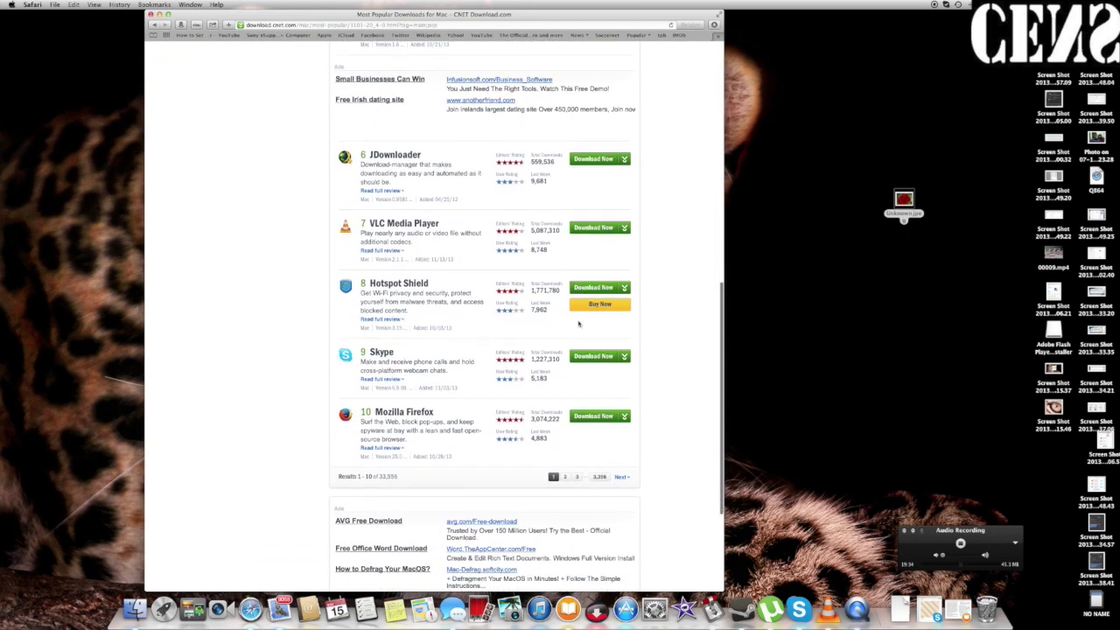
scroll(578, 324, down, 3)
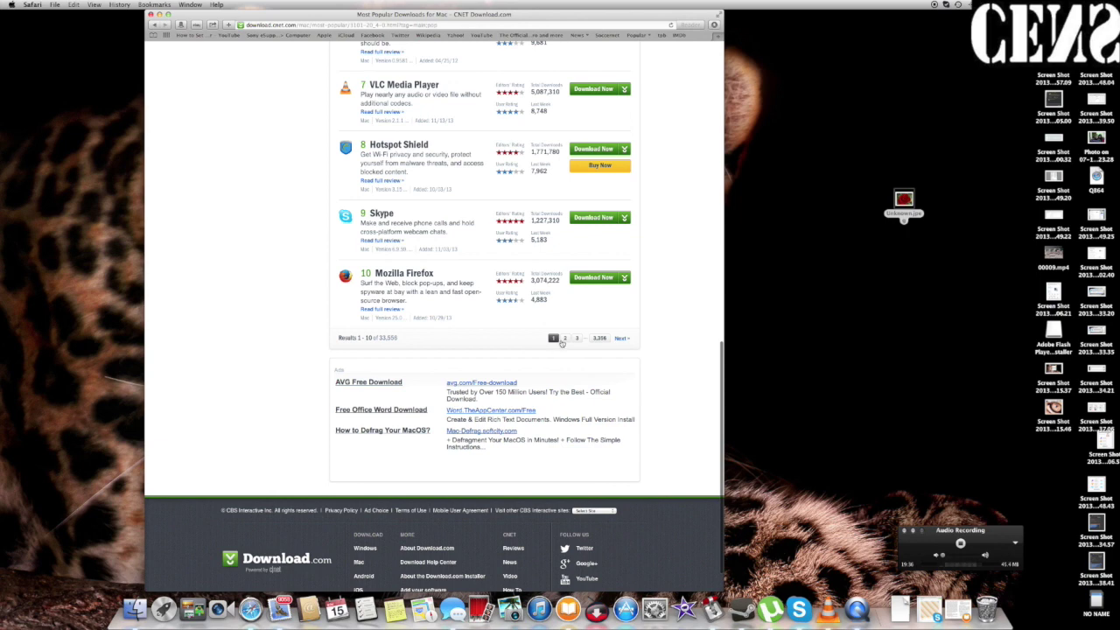
Page through the most popular Mac downloads ranking to the second, third and following pages
click(565, 340)
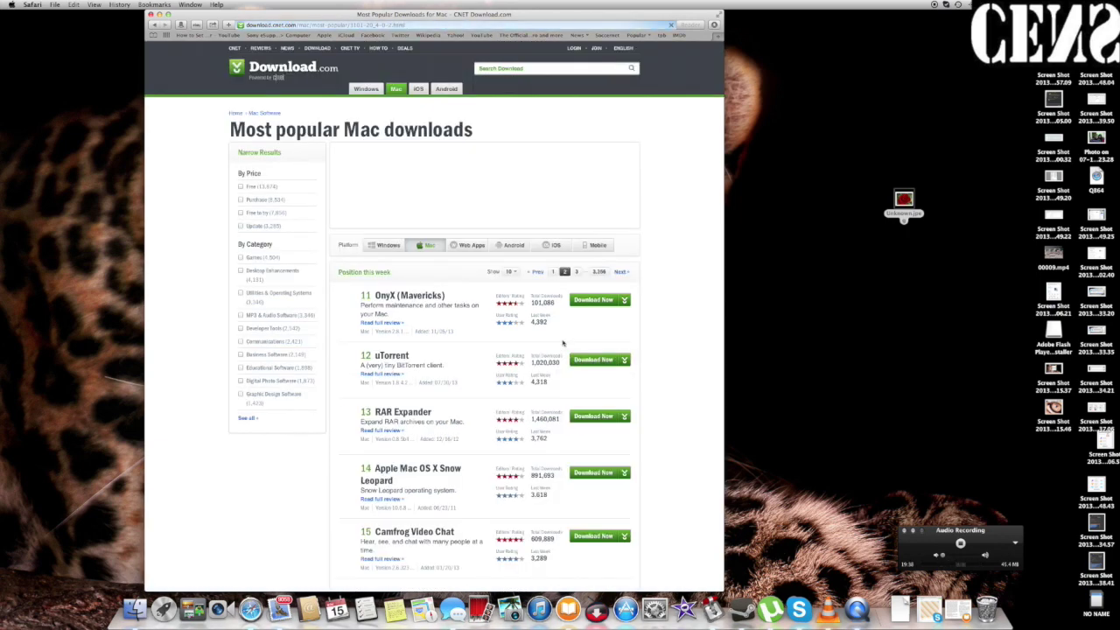
scroll(461, 350, down, 2)
scroll(461, 359, down, 1)
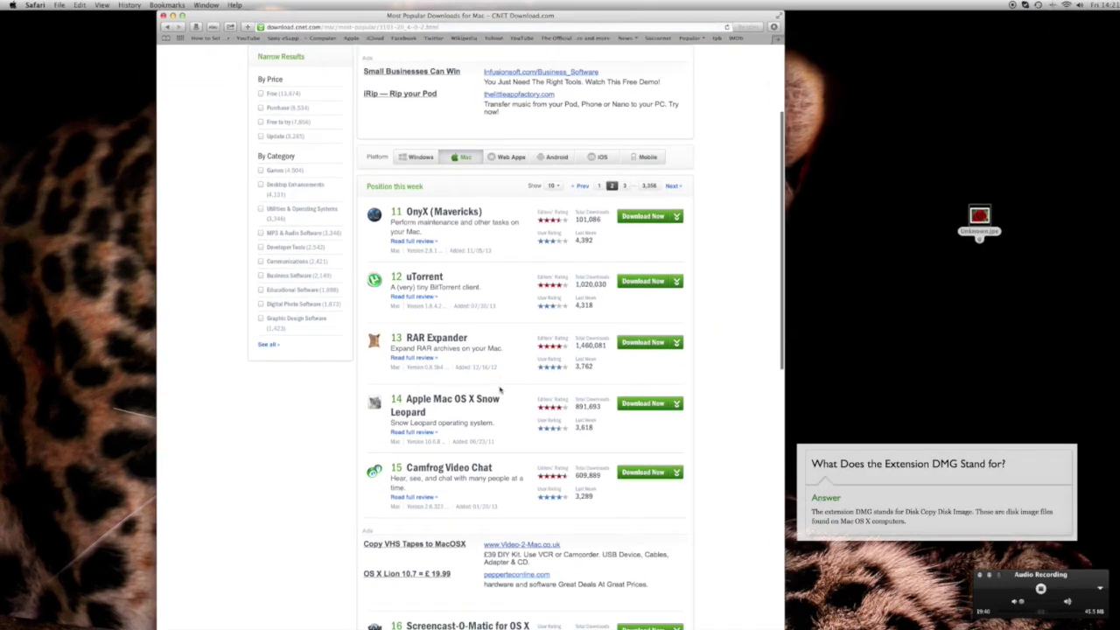
scroll(461, 358, down, 2)
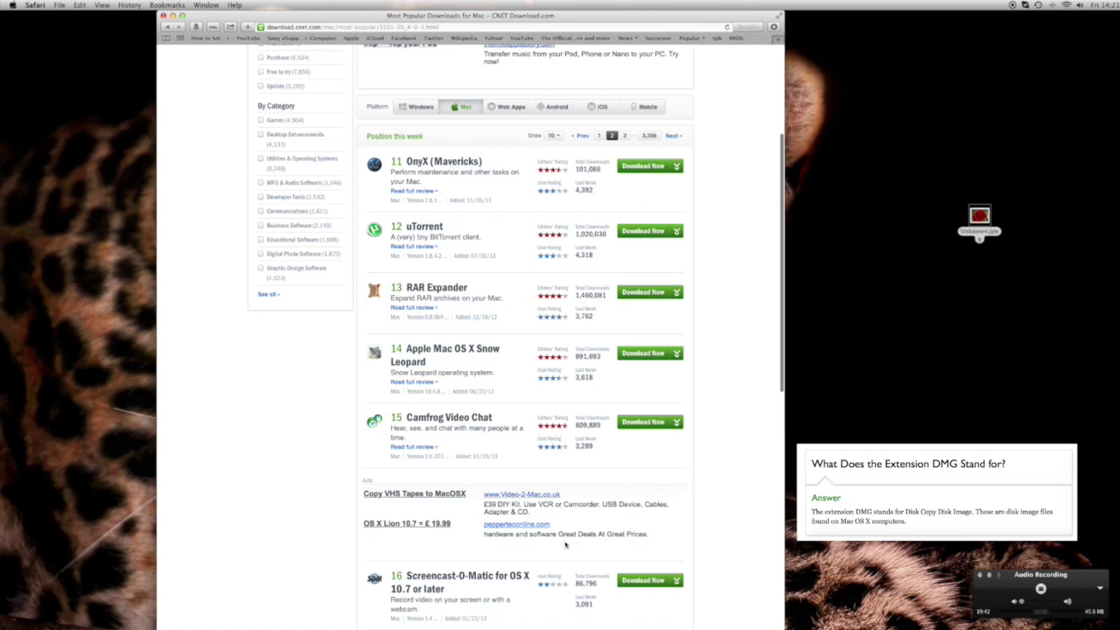
scroll(564, 544, down, 10)
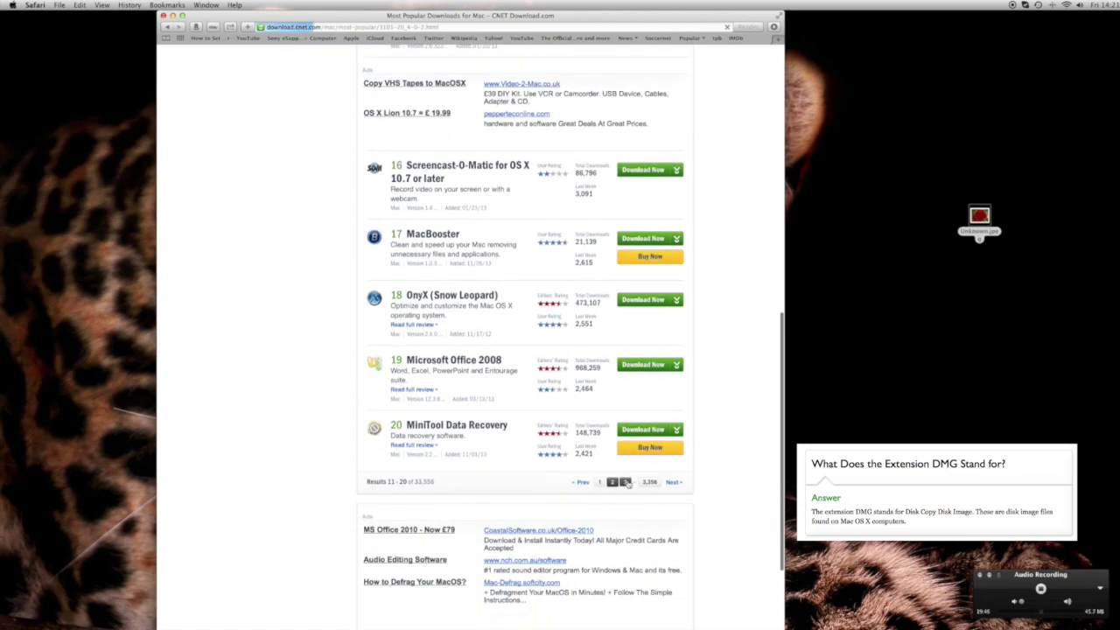
click(626, 482)
scroll(495, 393, down, 2)
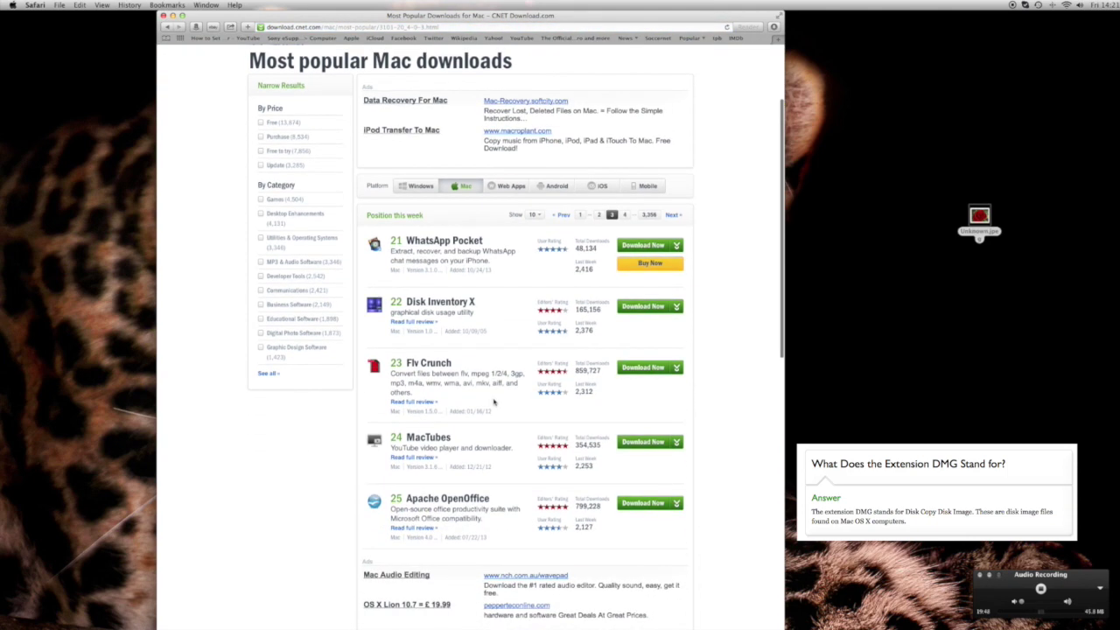
scroll(494, 402, down, 3)
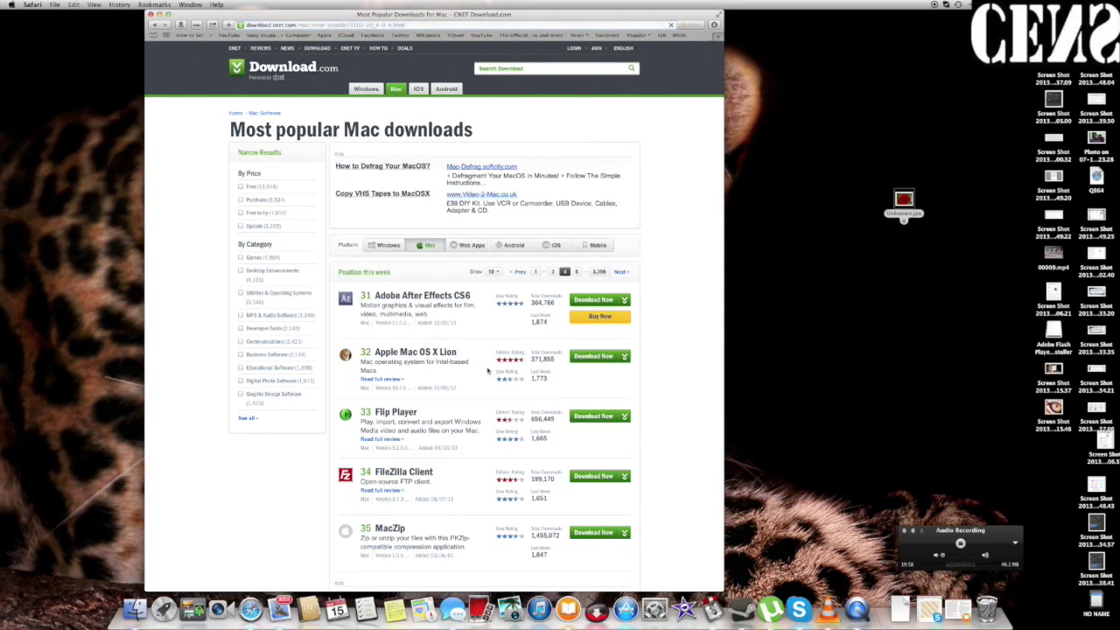
scroll(488, 372, down, 3)
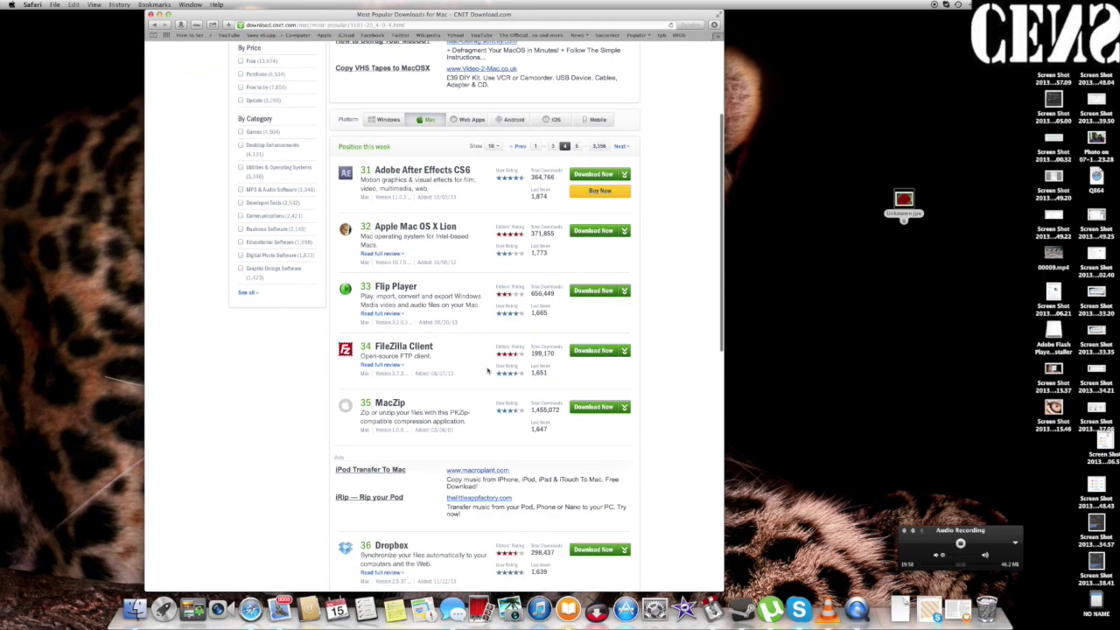
scroll(487, 371, down, 2)
scroll(539, 374, down, 3)
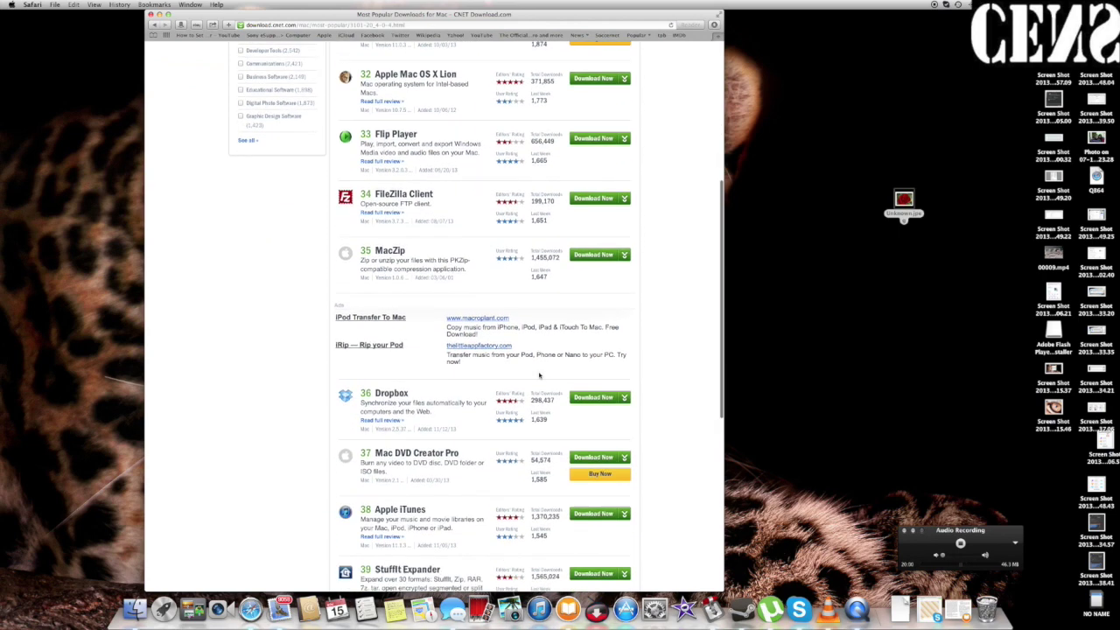
scroll(539, 375, down, 5)
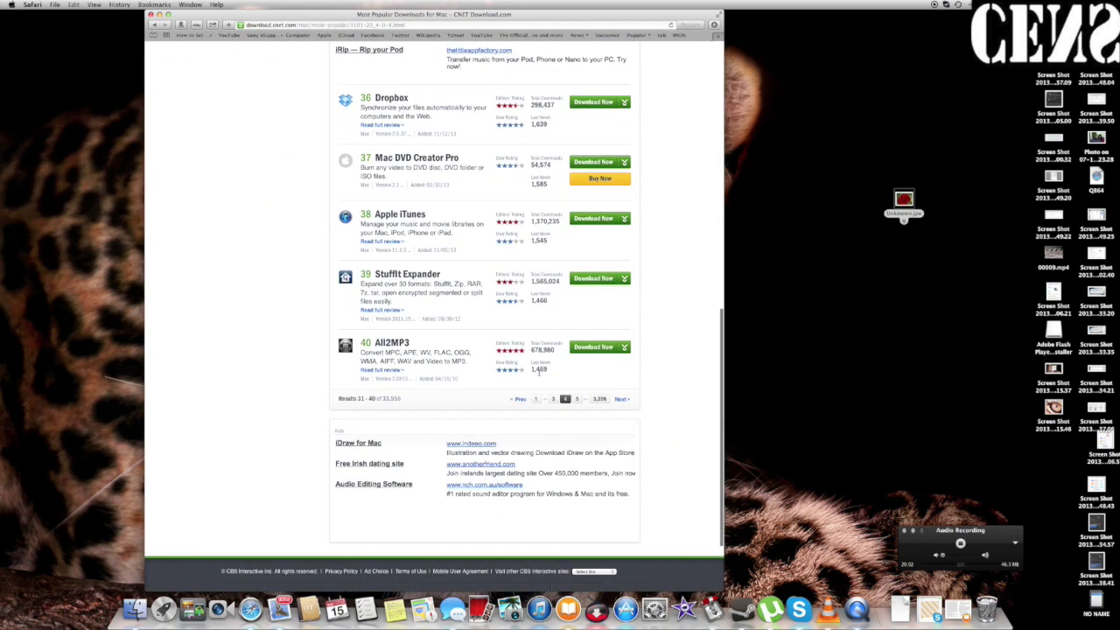
click(577, 399)
Open the GIMP for Mac product page and start its Download Now download
click(389, 232)
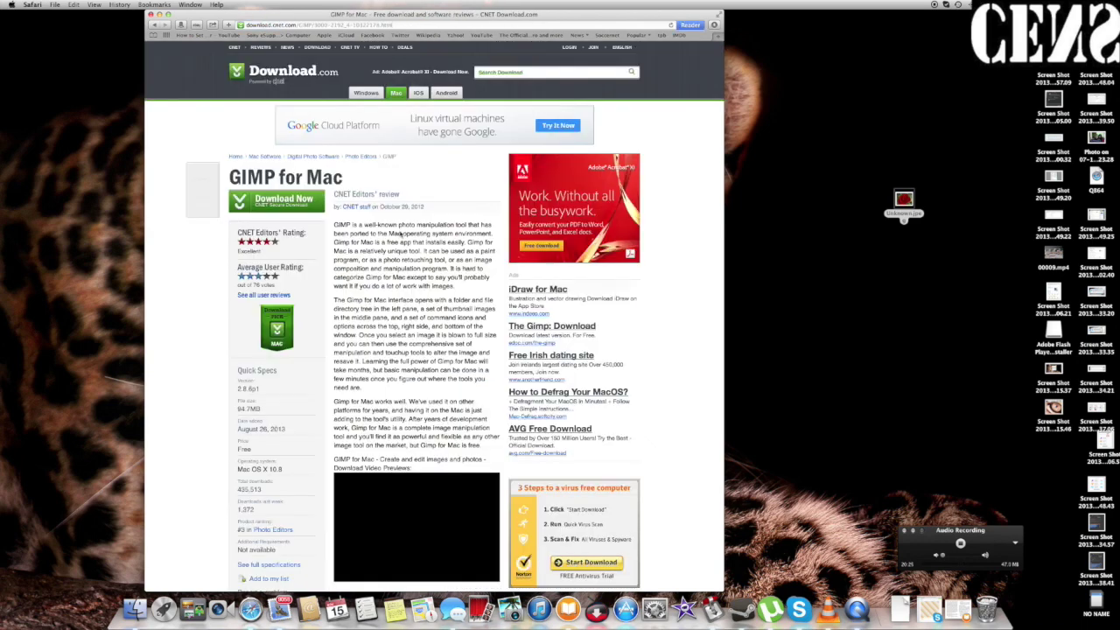
scroll(434, 335, down, 2)
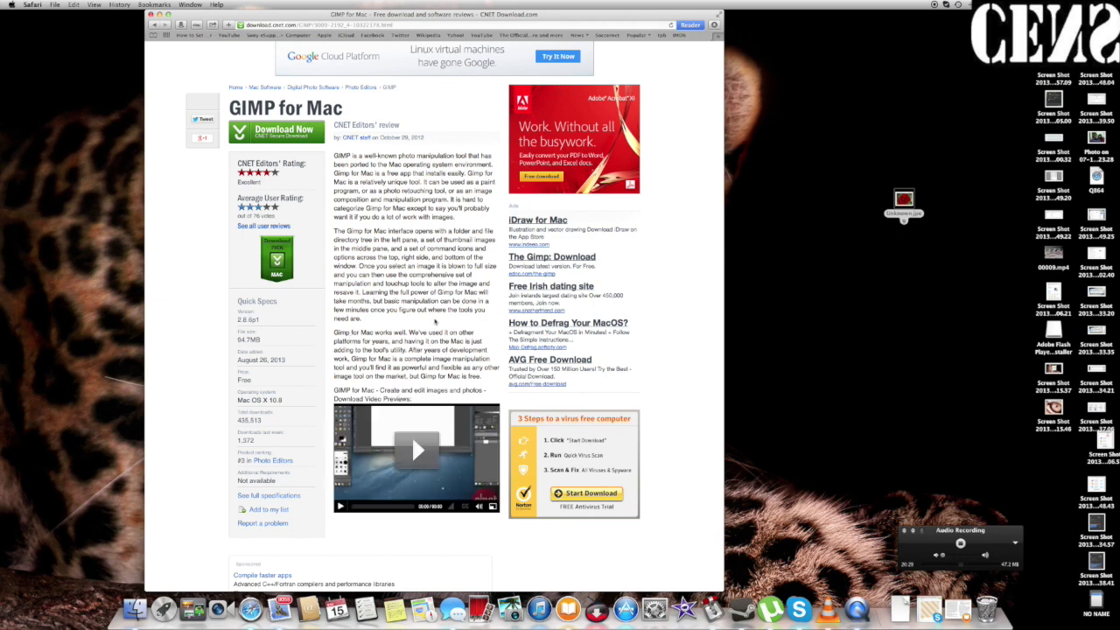
scroll(424, 302, up, 1)
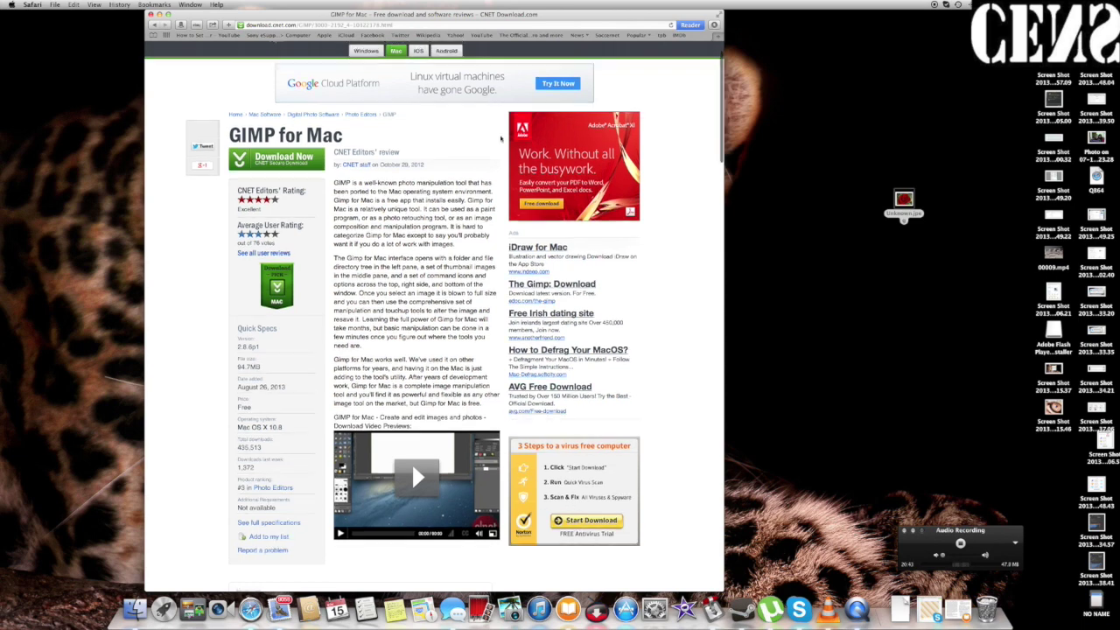
scroll(554, 113, up, 2)
scroll(464, 250, down, 2)
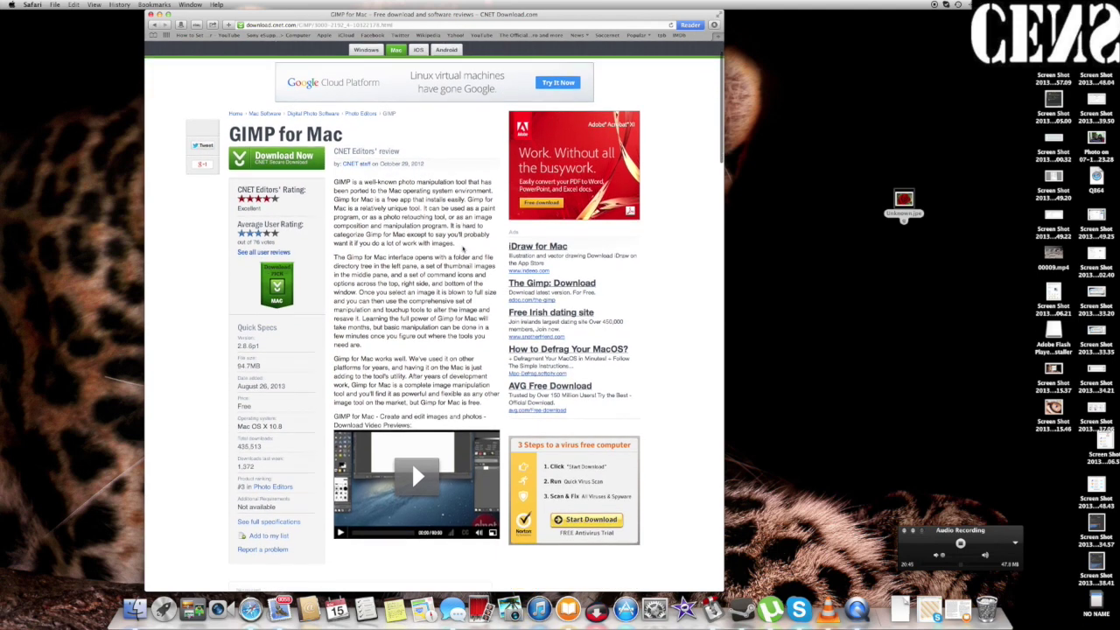
click(272, 164)
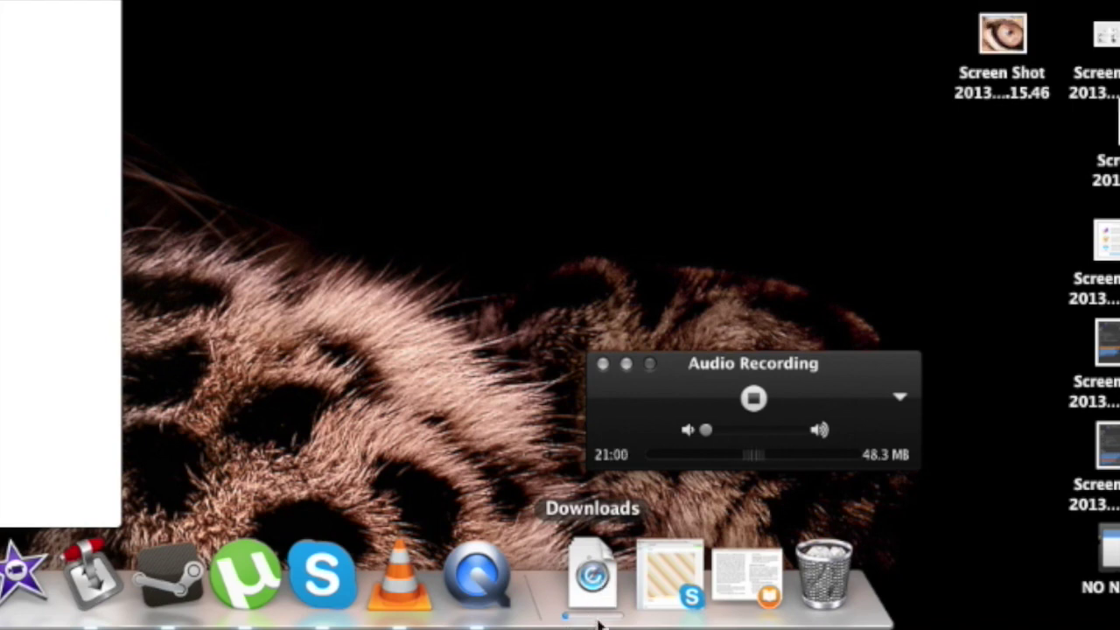
Open Gimp-2.8.6p1-MountainLion.dmg from the Downloads stack in the Dock
click(594, 597)
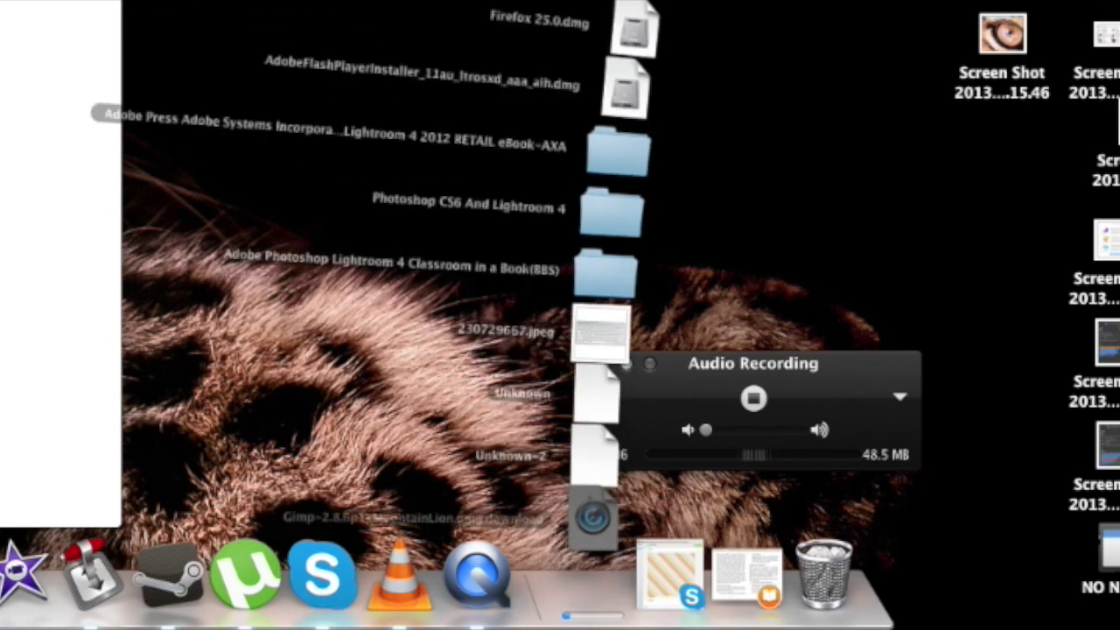
click(504, 312)
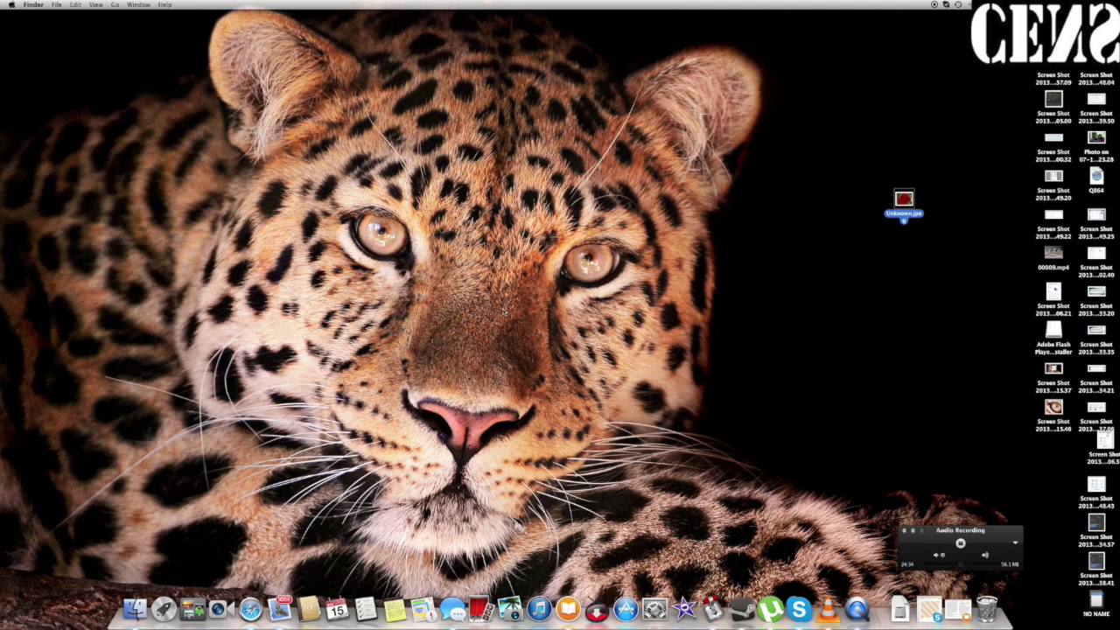
click(900, 613)
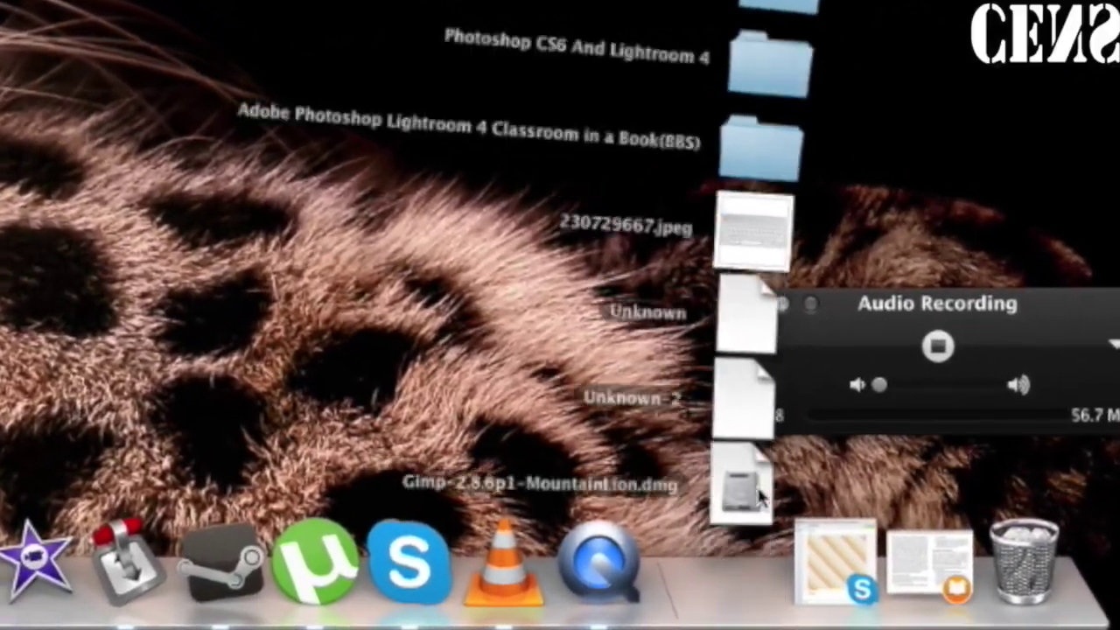
click(776, 507)
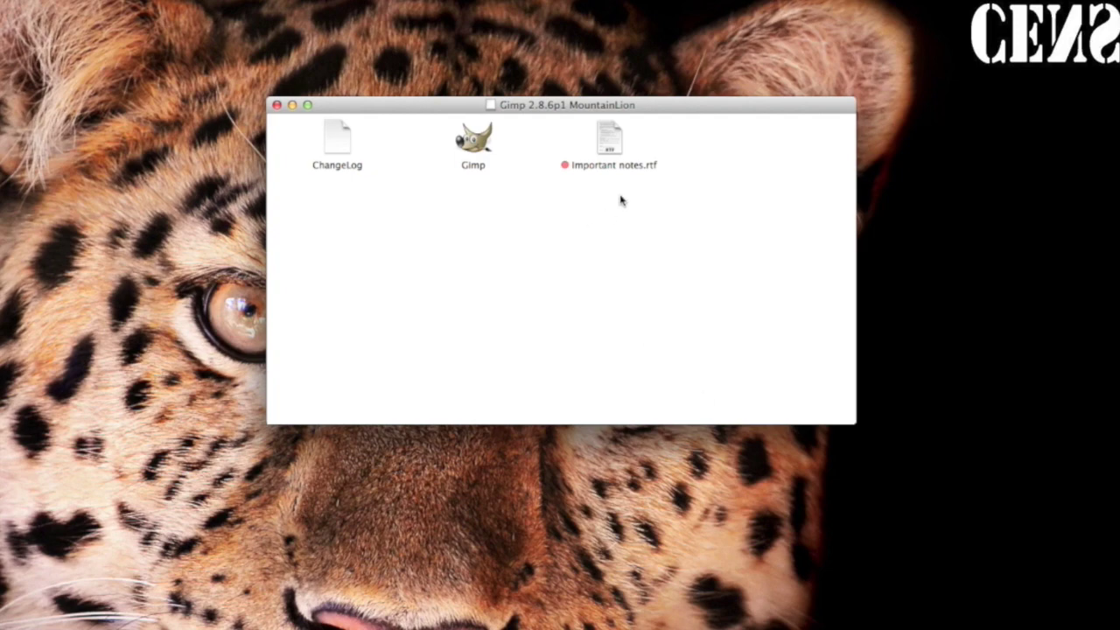
Read the Important notes document, then close it and quit the text editor
double_click(612, 140)
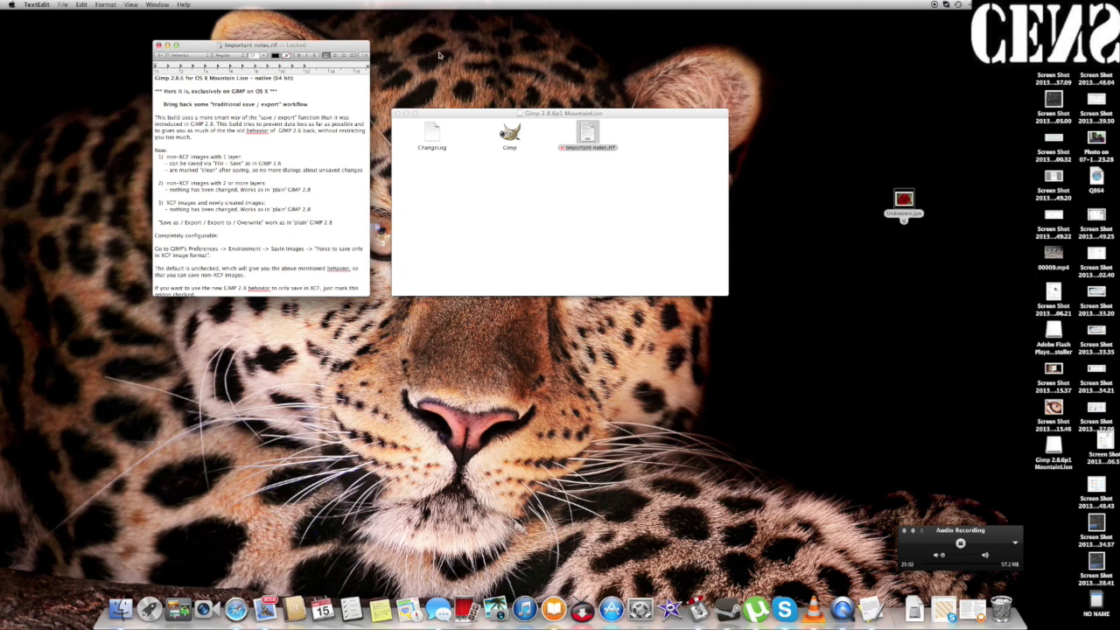
key(super+w)
key(super+q)
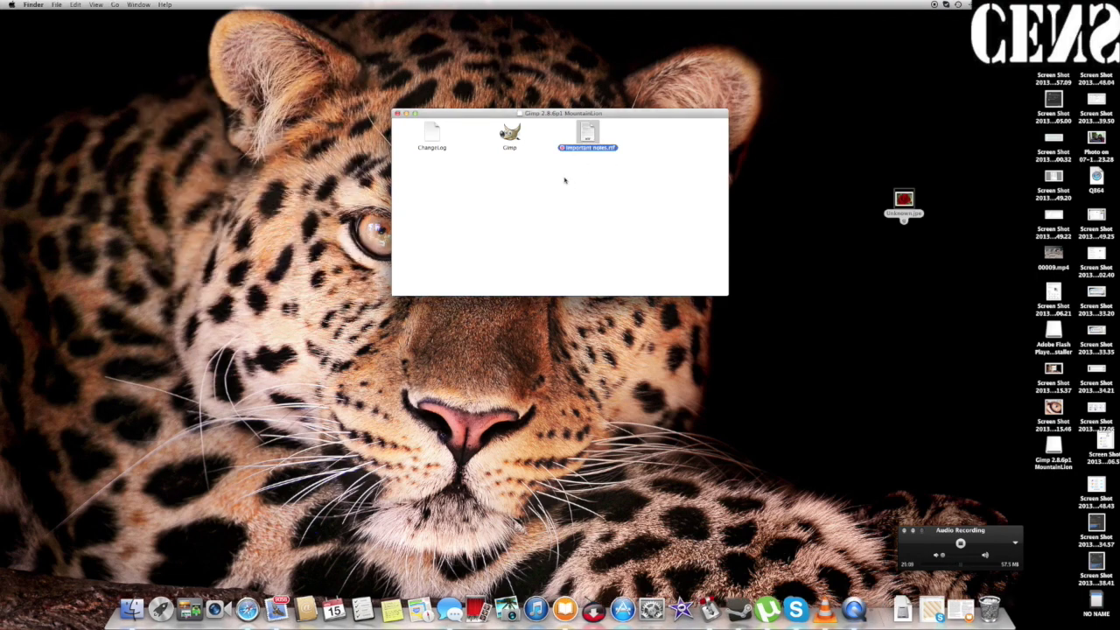
Launch GIMP past the Gatekeeper warning, quit it, and close the disk image window
key(Left)
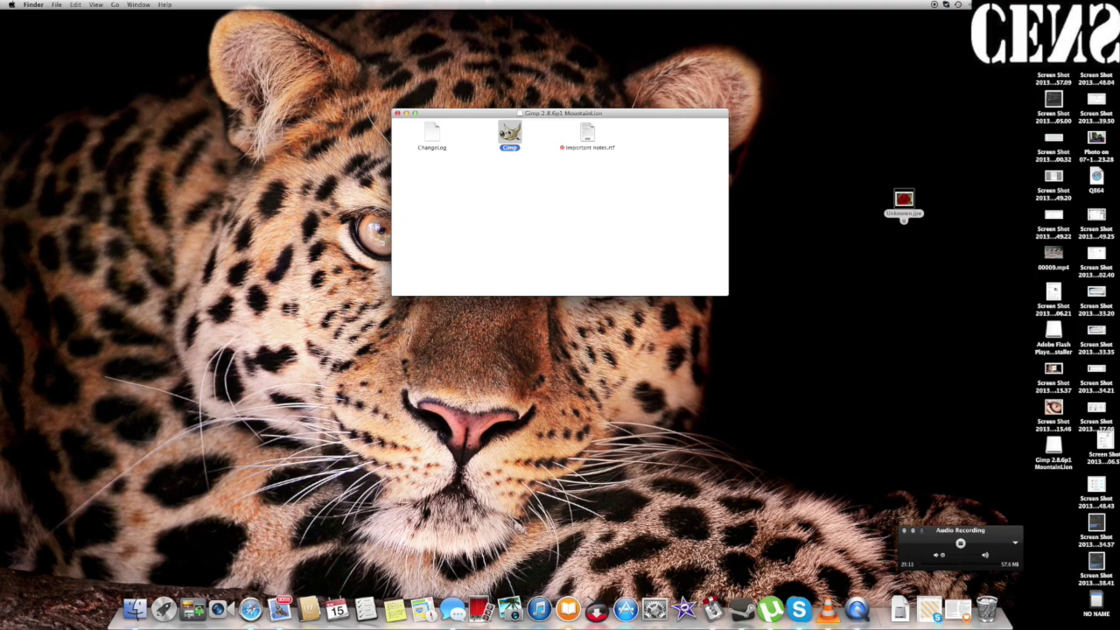
key(super+o)
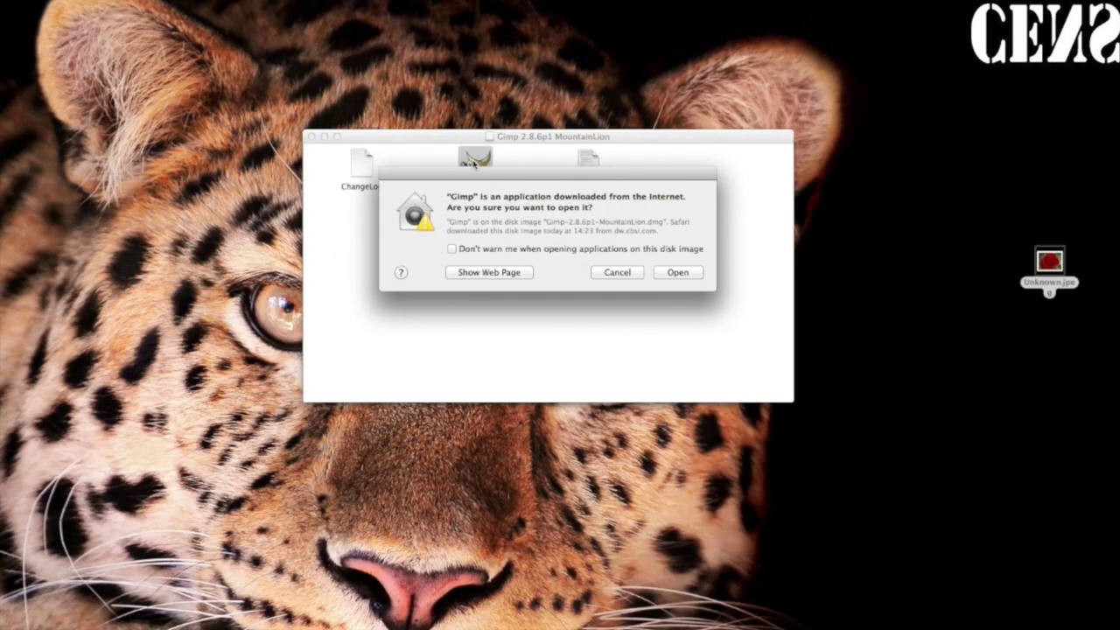
click(679, 272)
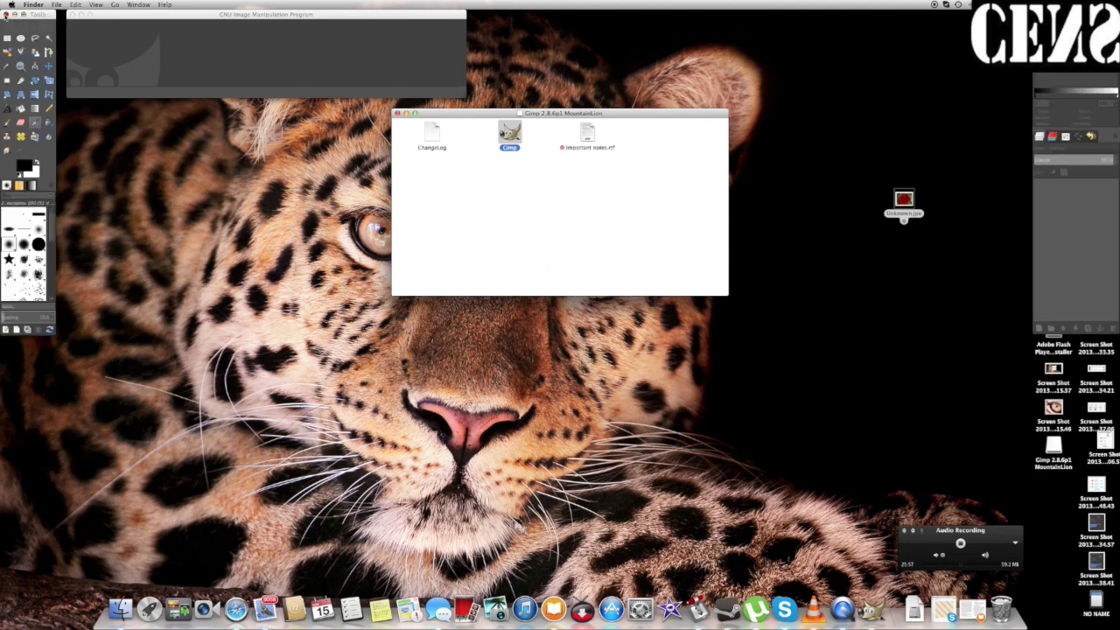
click(5, 15)
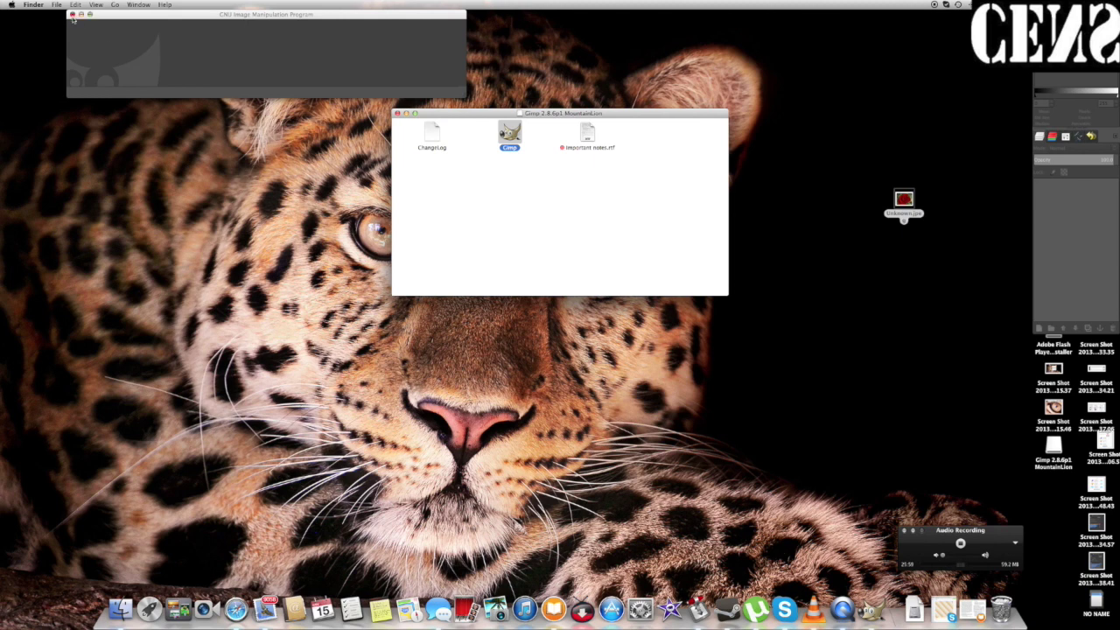
click(73, 15)
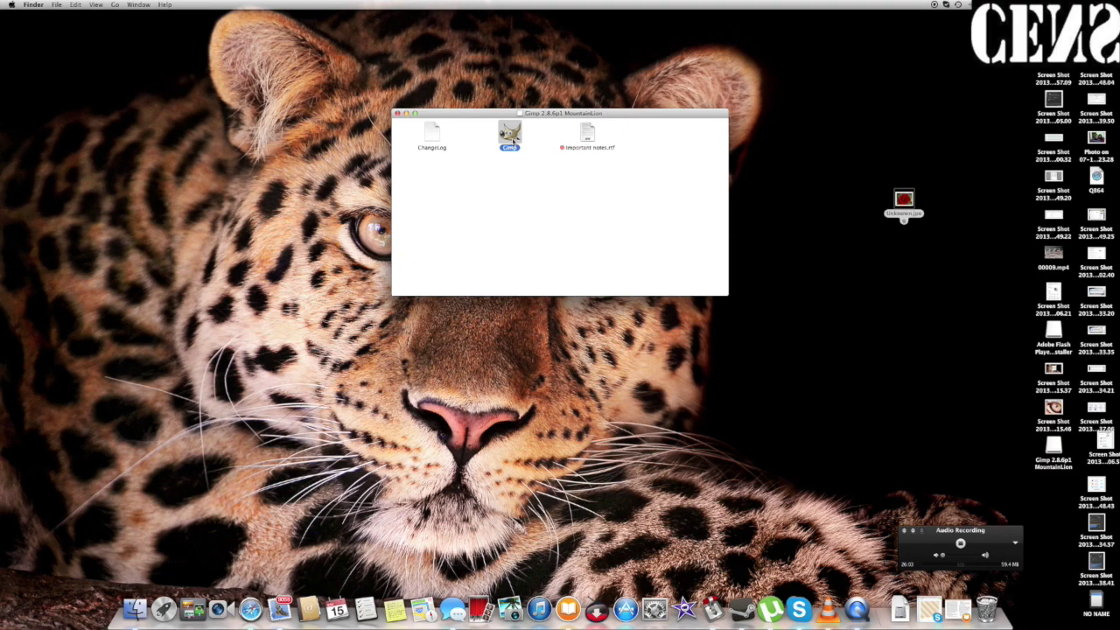
click(397, 114)
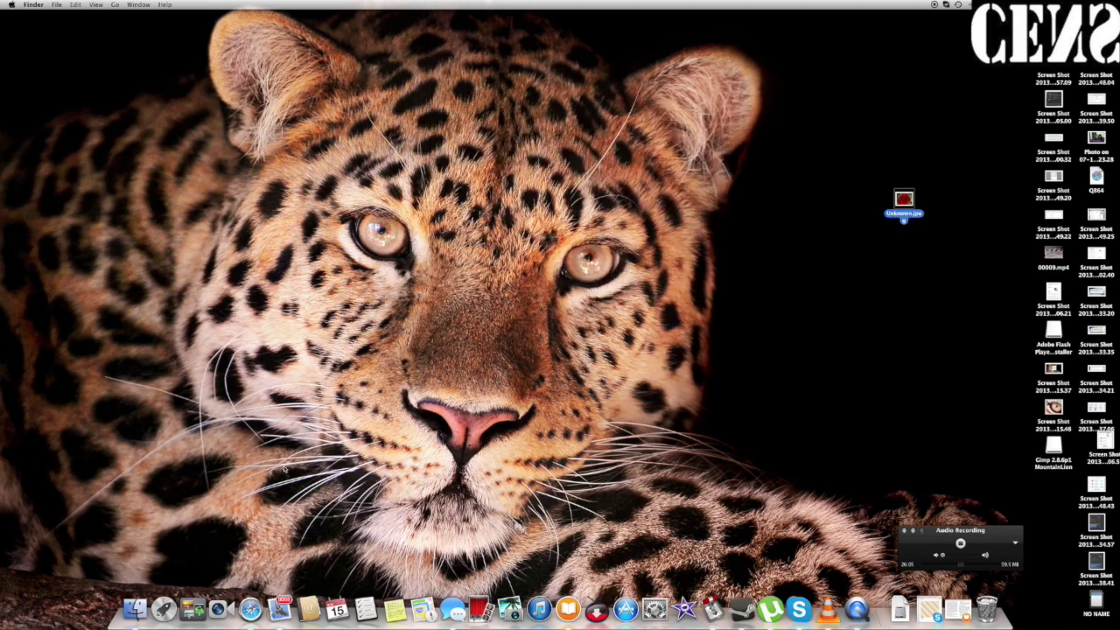
Show Applications in a new Finder window, browsing to Caffeine, Google Chrome and HandBrake, then open Pictures
click(135, 608)
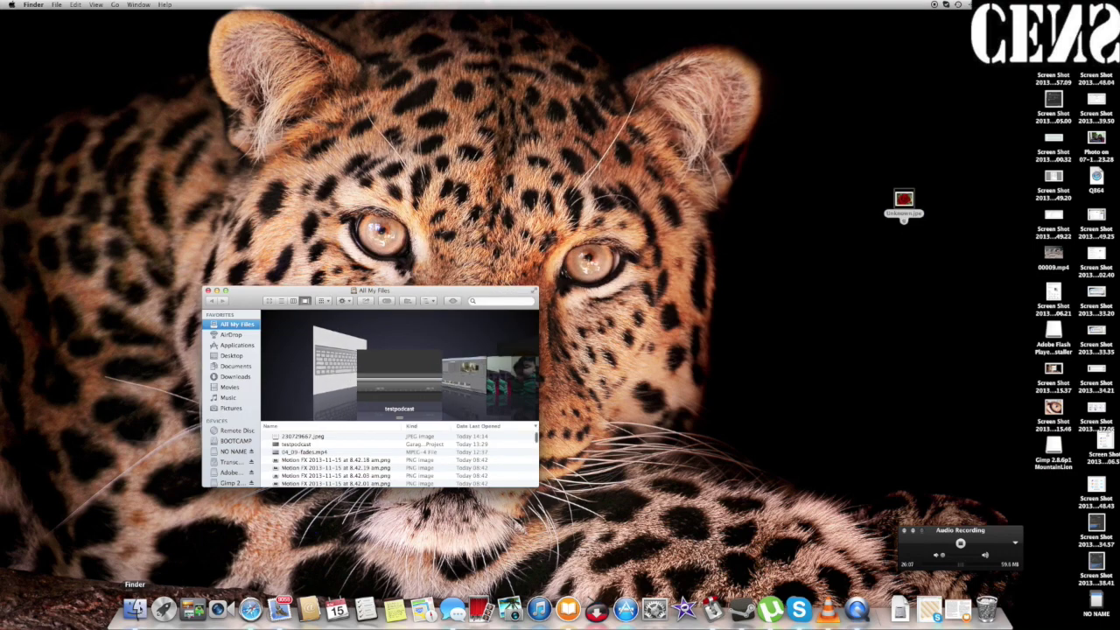
click(234, 346)
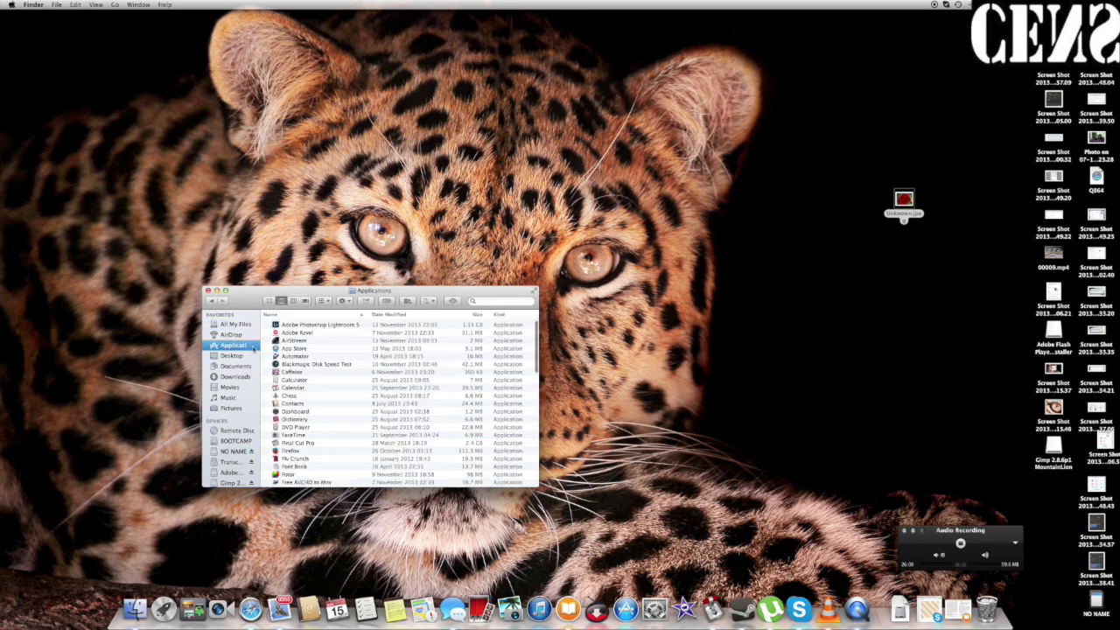
click(295, 373)
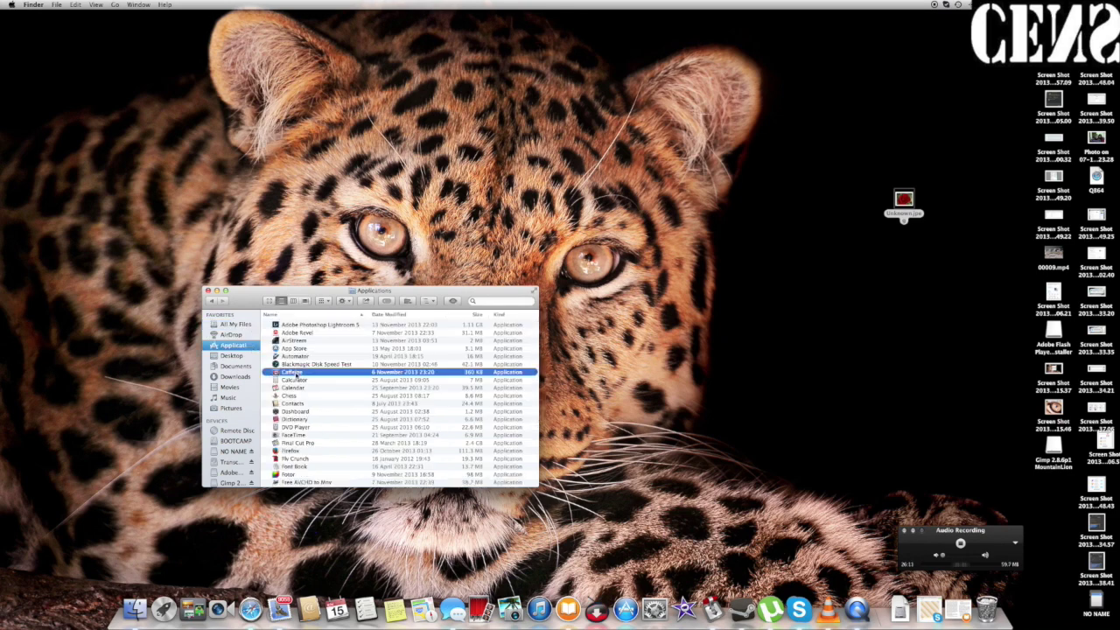
key(g)
key(o)
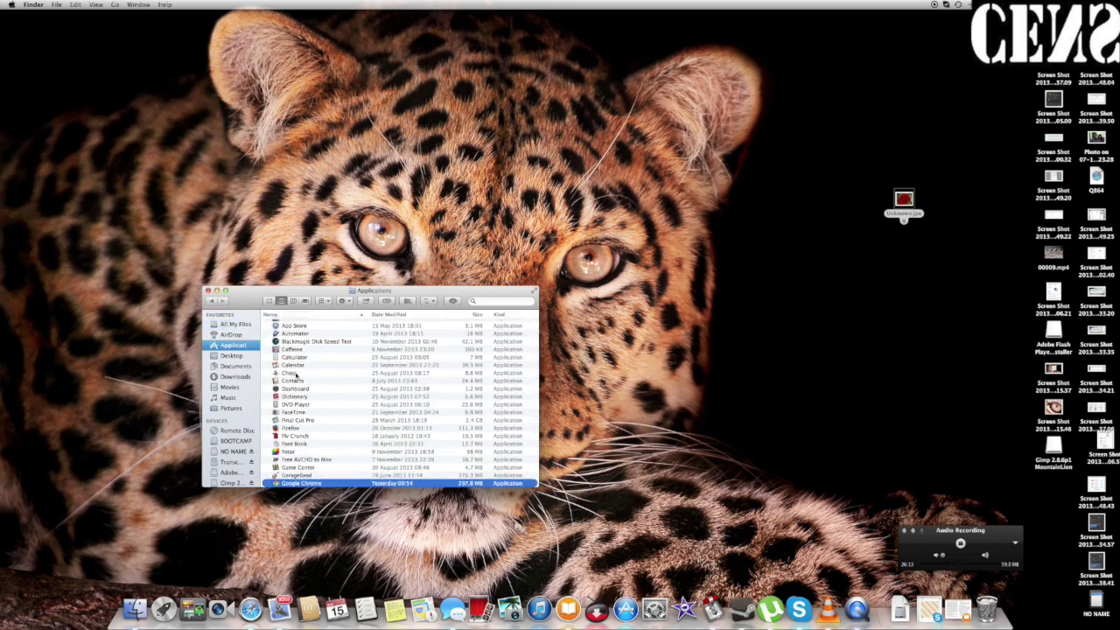
scroll(321, 450, down, 3)
scroll(322, 451, down, 2)
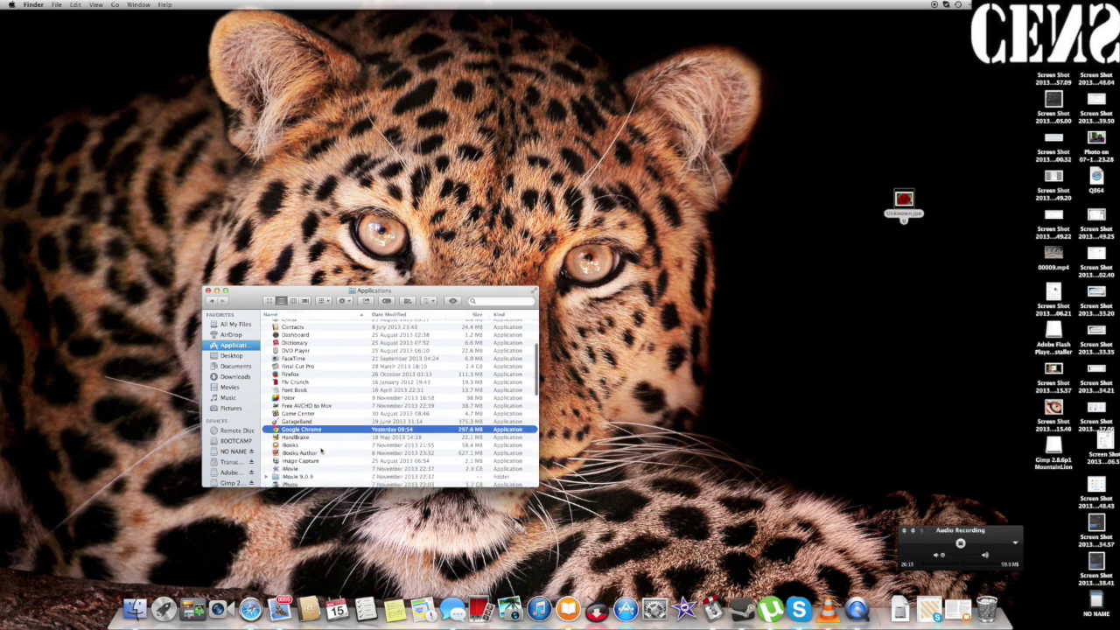
scroll(321, 450, down, 3)
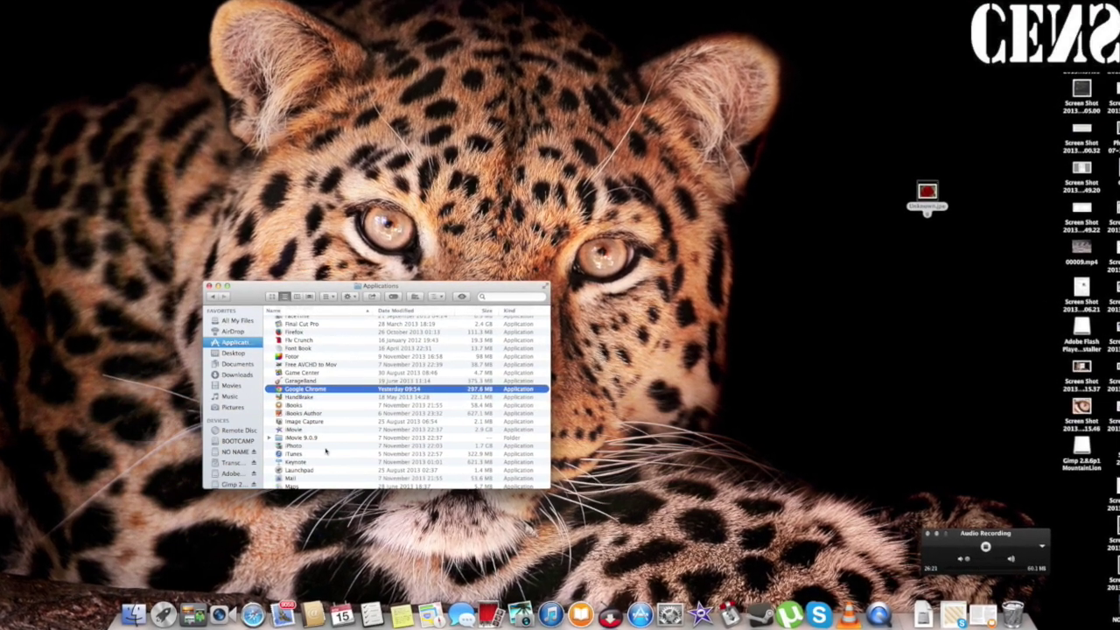
scroll(324, 450, down, 2)
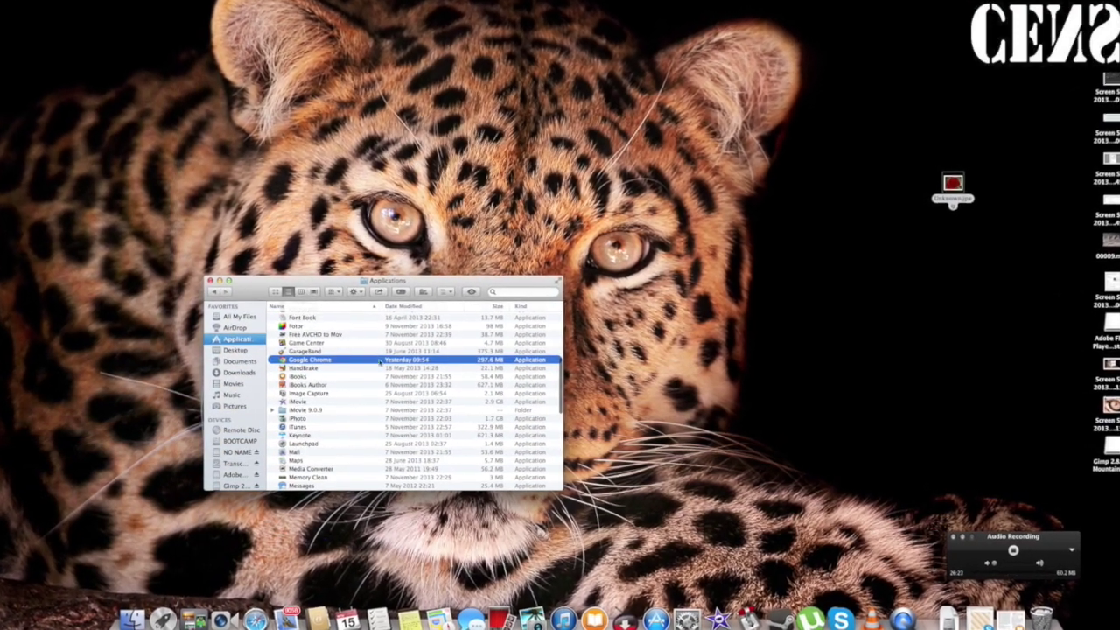
click(391, 368)
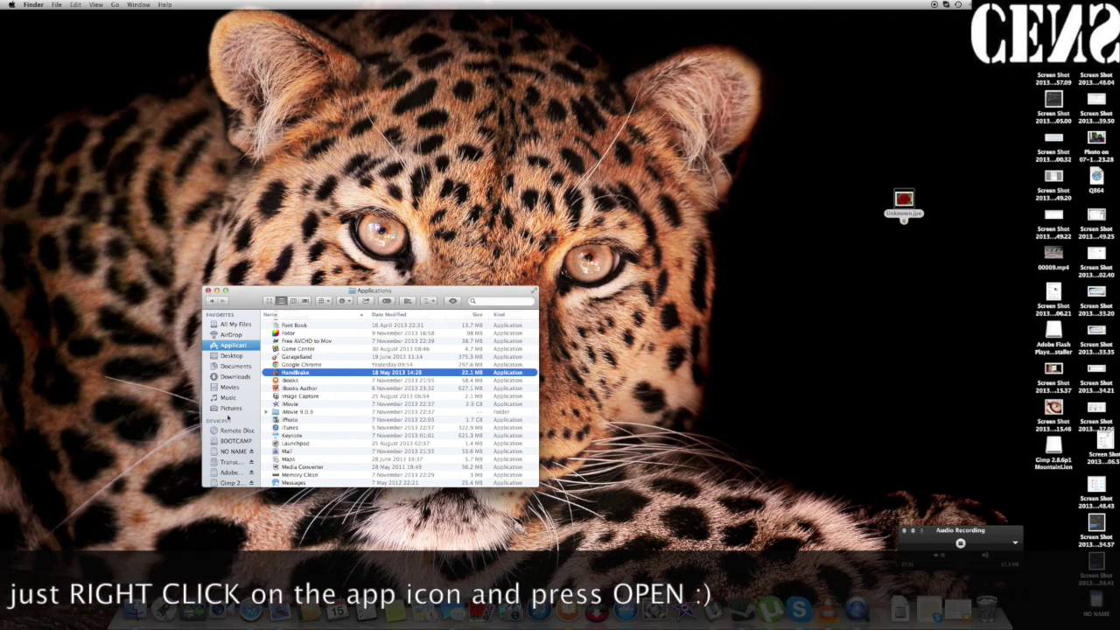
click(232, 409)
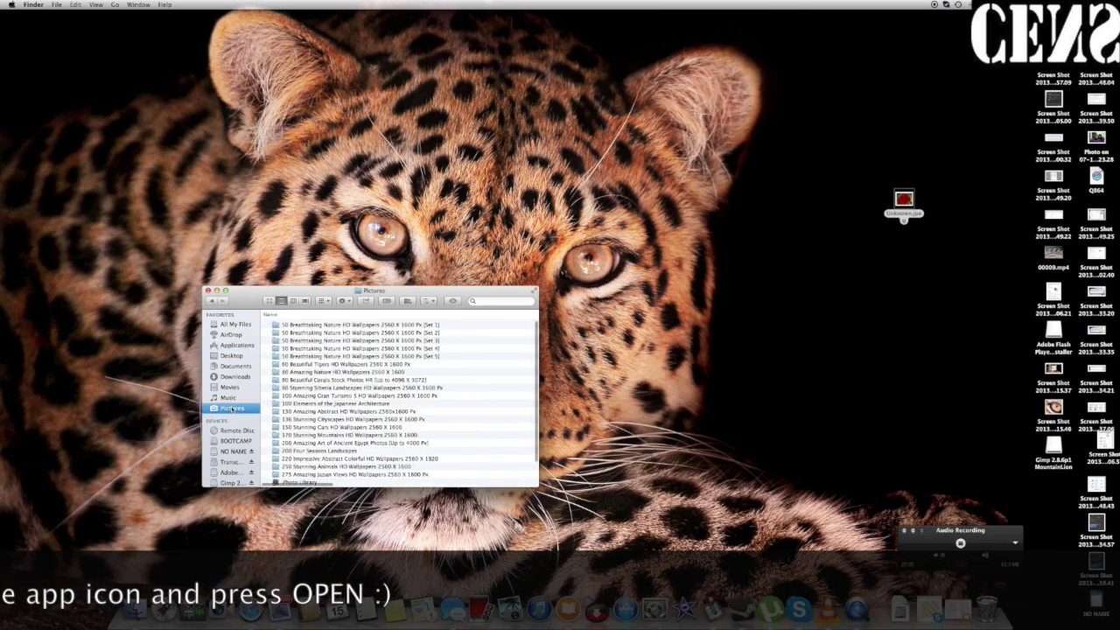
Open the Set 1 Wallpapers folder full screen and view 1.JPG in Preview, then return
double_click(361, 325)
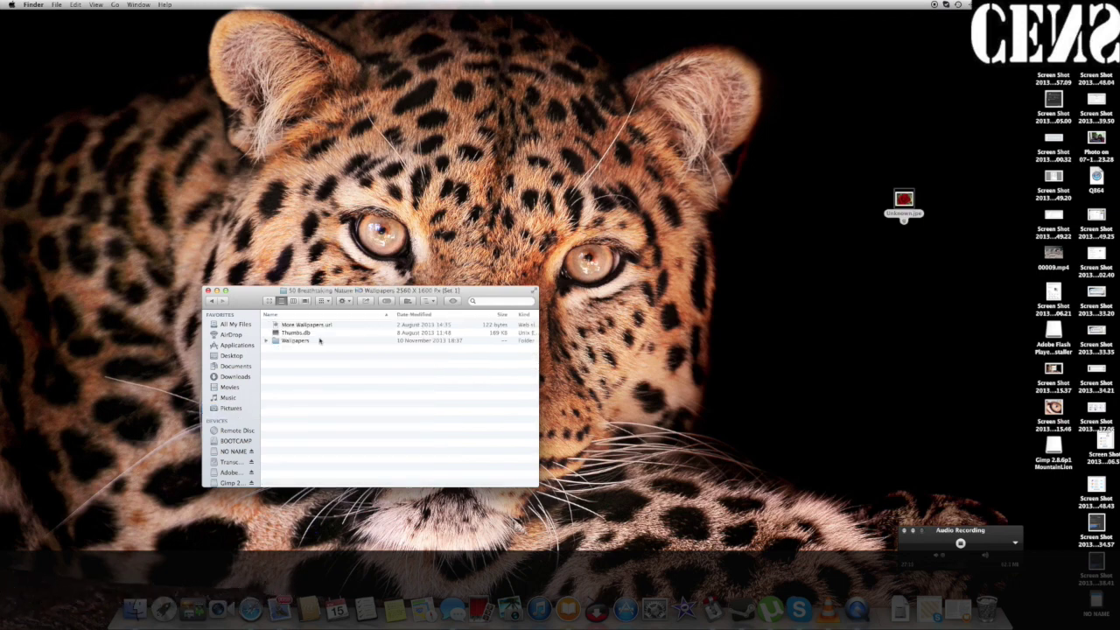
double_click(321, 340)
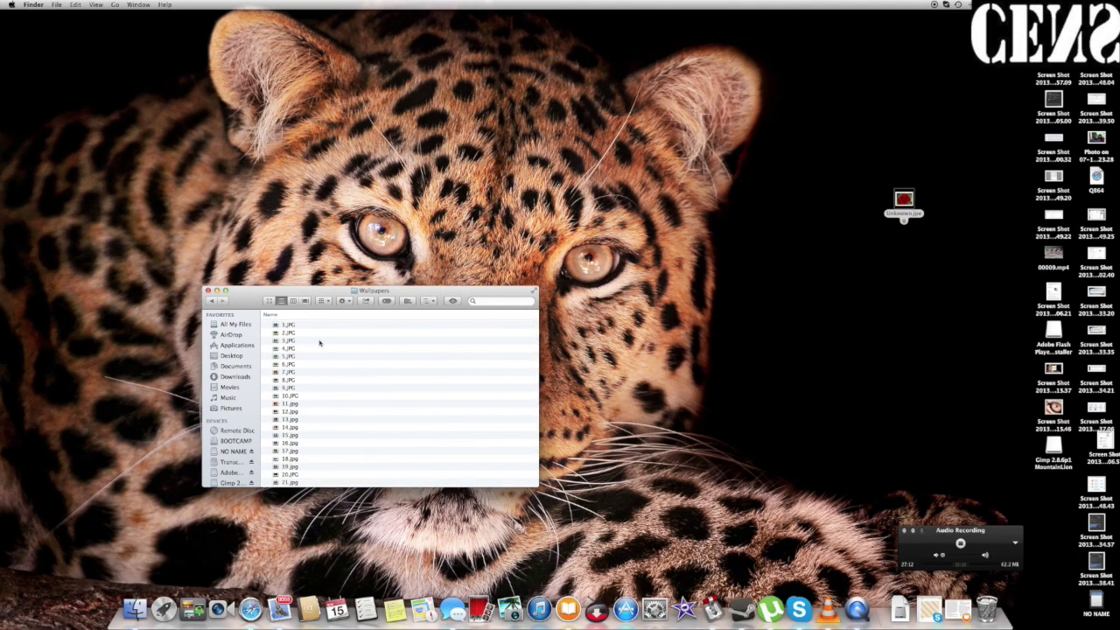
click(534, 291)
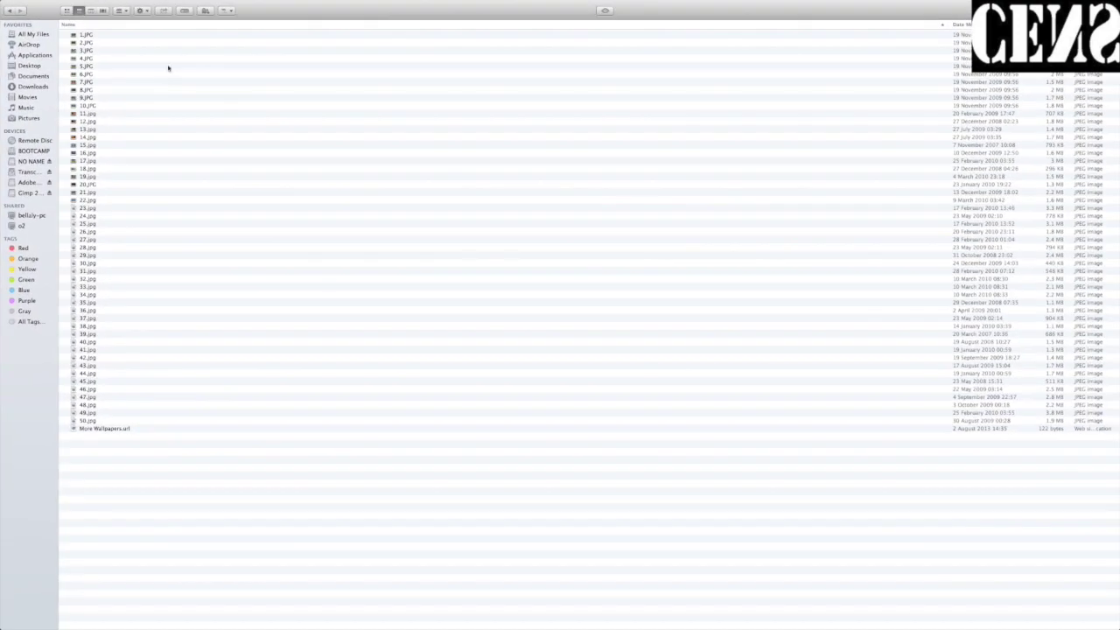
double_click(186, 38)
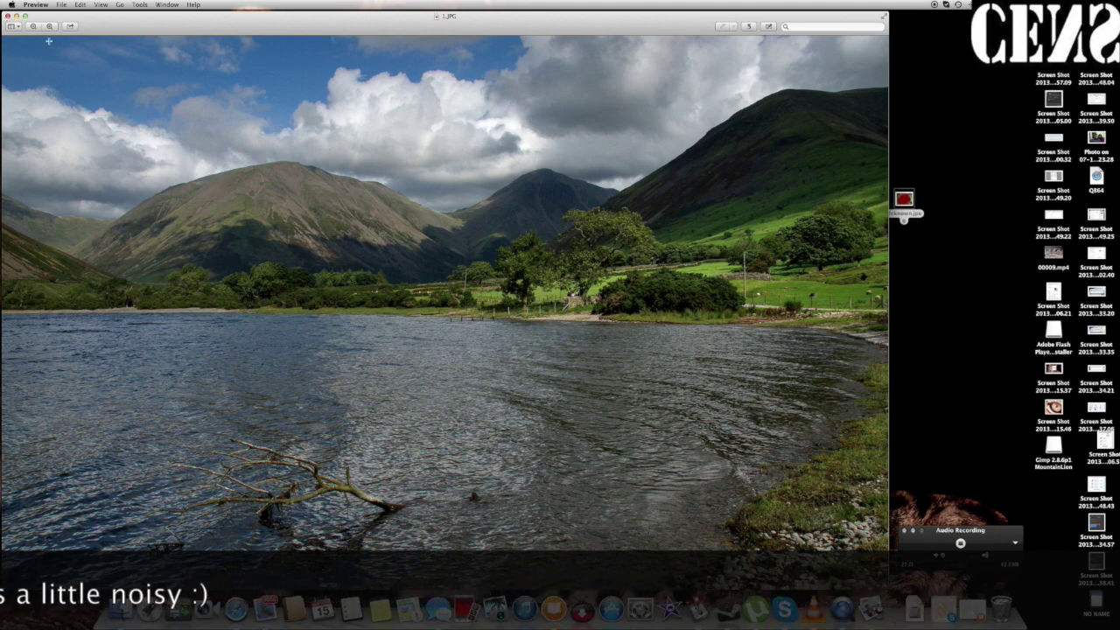
click(8, 15)
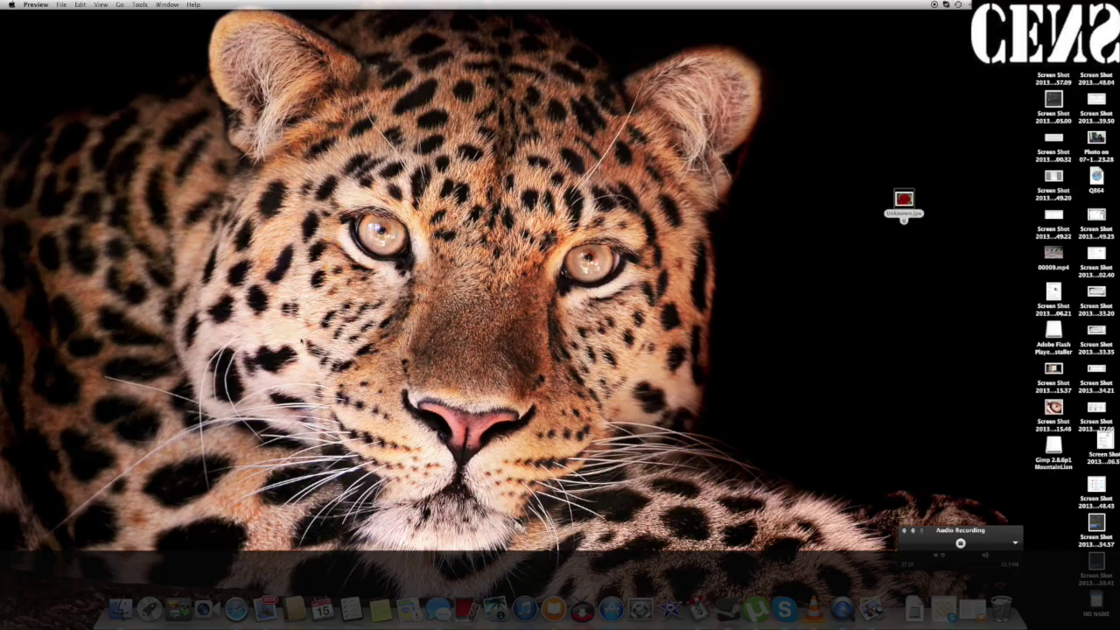
click(120, 609)
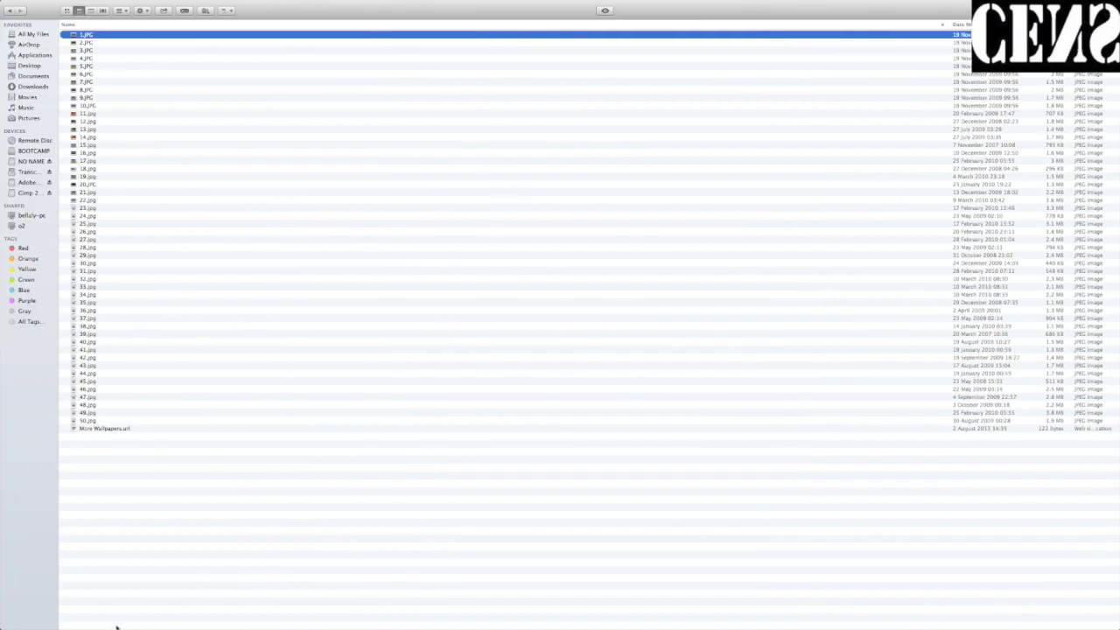
Select all the wallpaper photos and flip through them in Quick Look, then close it
click(163, 82)
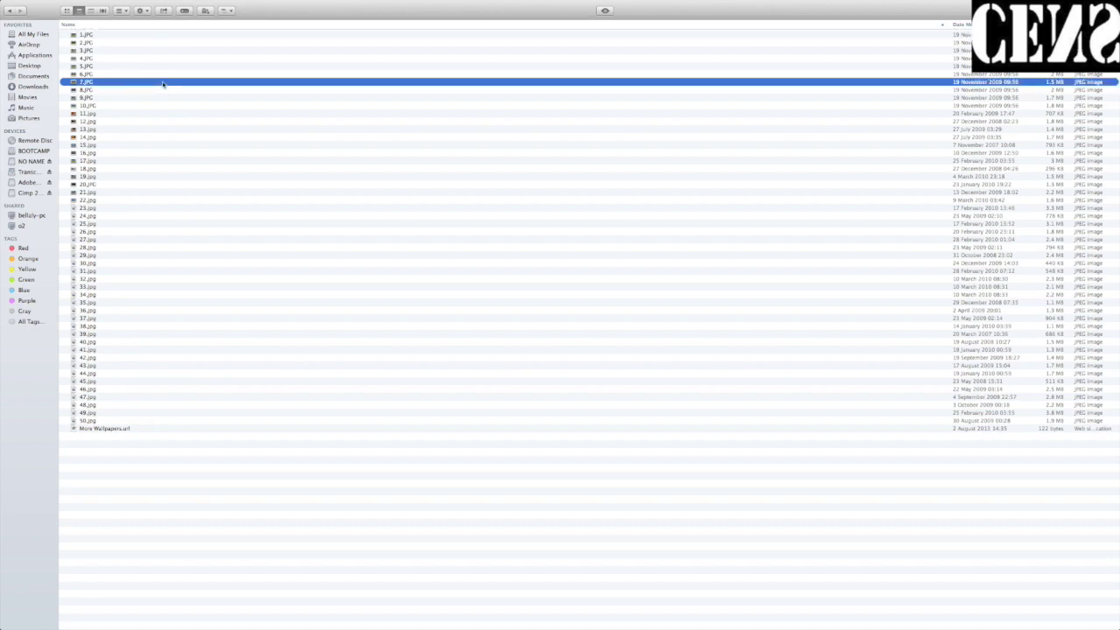
key(super+a)
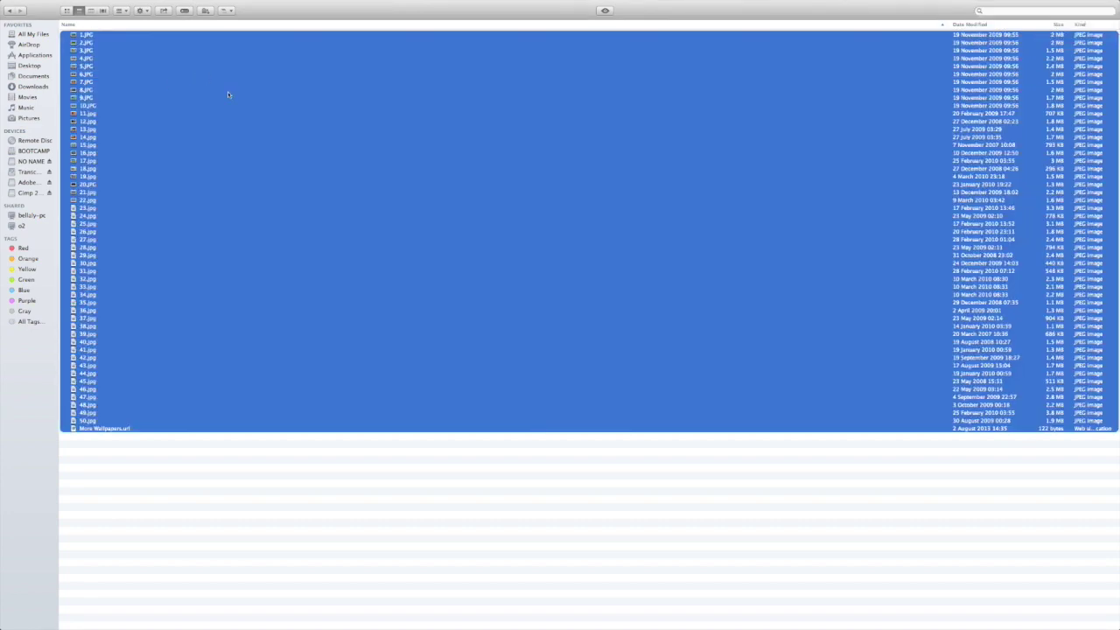
key(space)
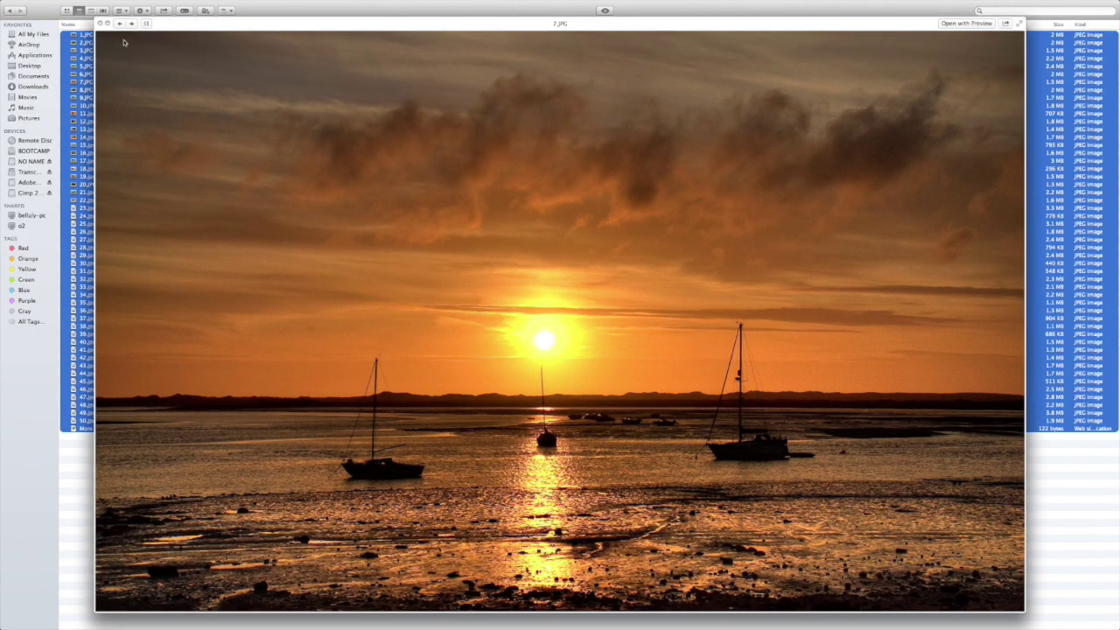
click(100, 24)
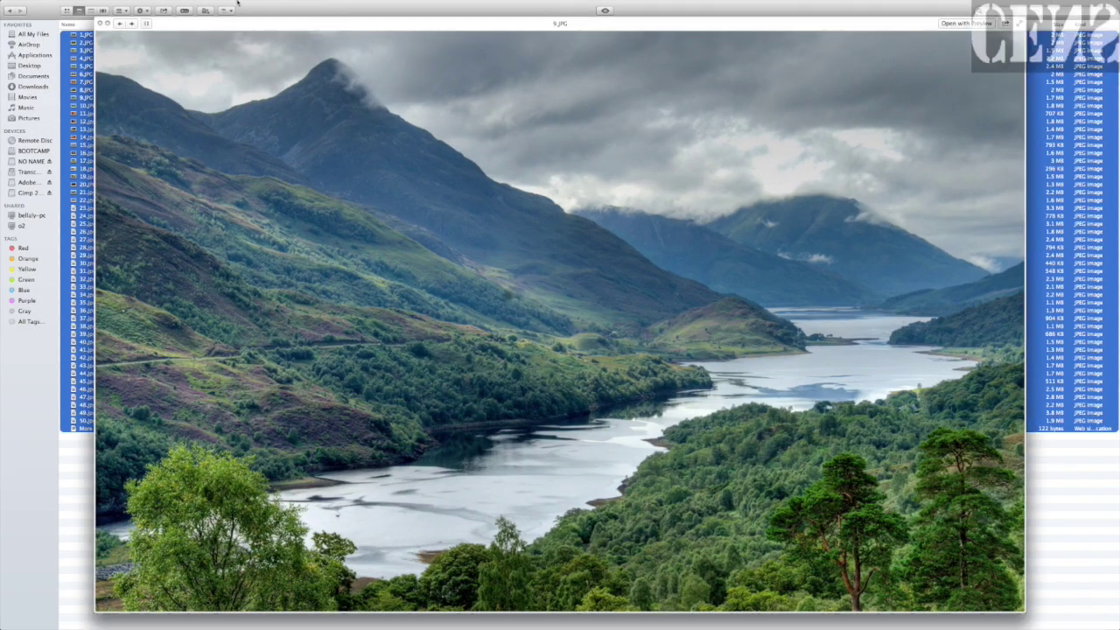
click(102, 24)
right_click(327, 16)
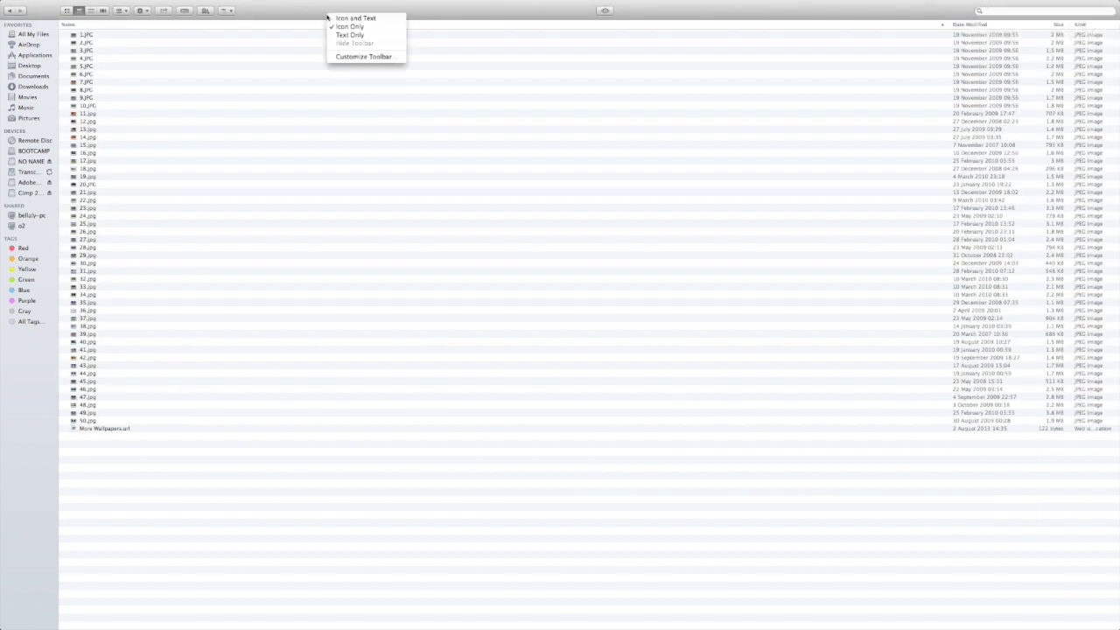
Choose Customize Toolbar from the Finder toolbar's context menu
click(361, 56)
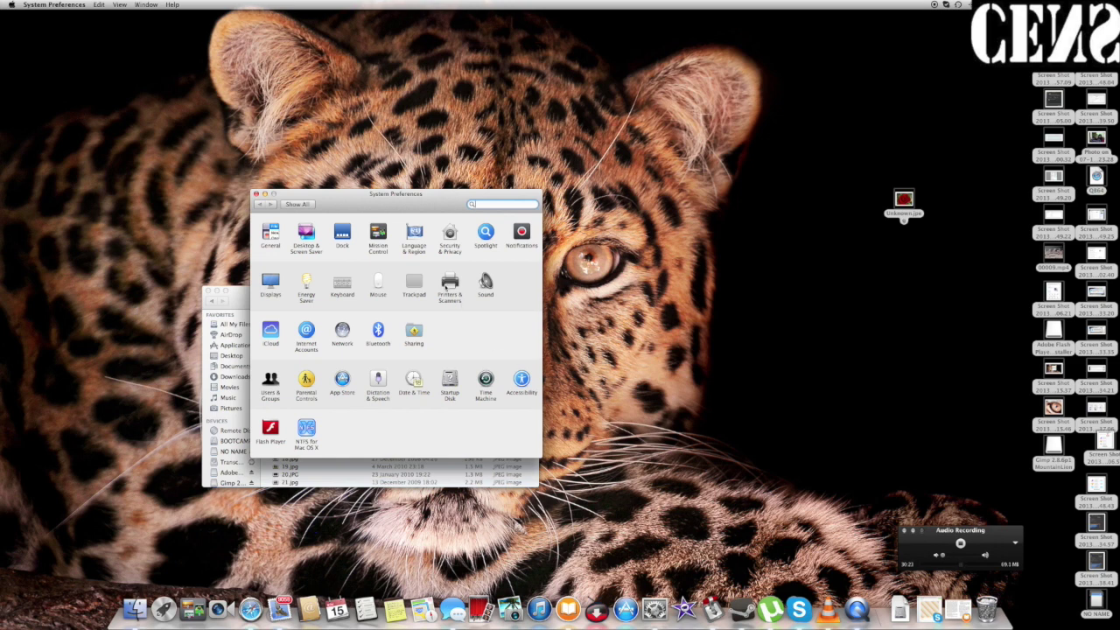
Open the Printers & Scanners pane listing the idle Canon MX430 series printer
click(448, 282)
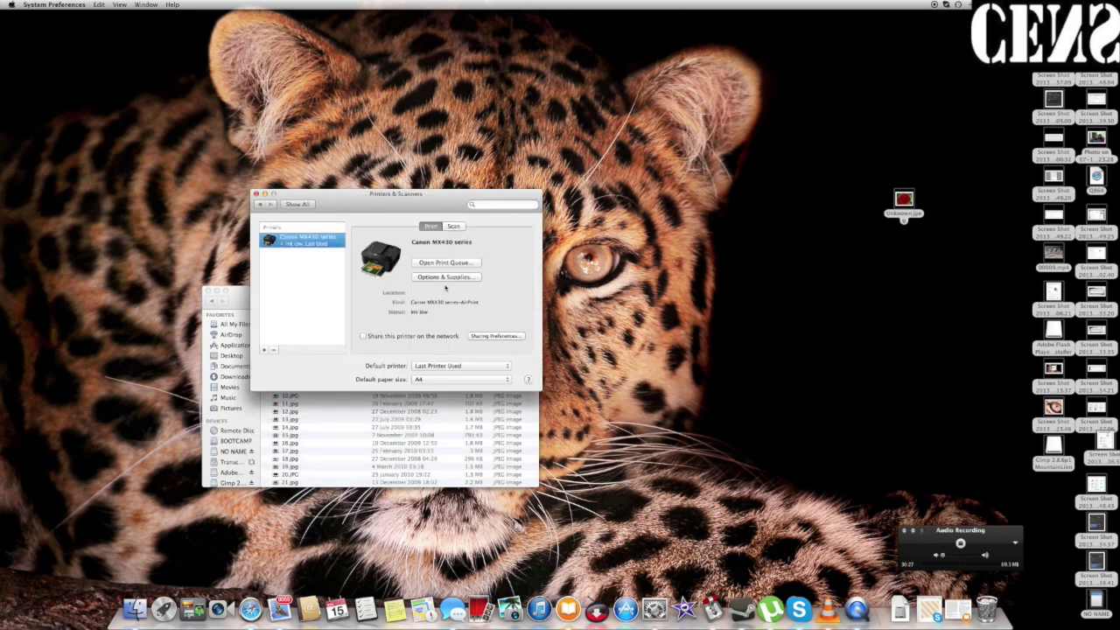